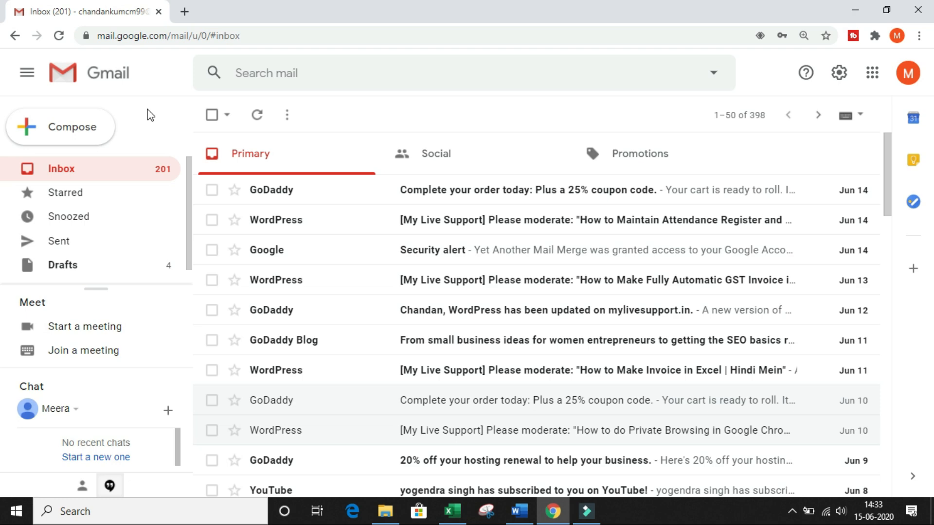
# Step: Switch to the gmail mail merge workbook in Excel and examine its Email Address, Client Name, Invoice No. and Amount columns
pyautogui.click(452, 512)
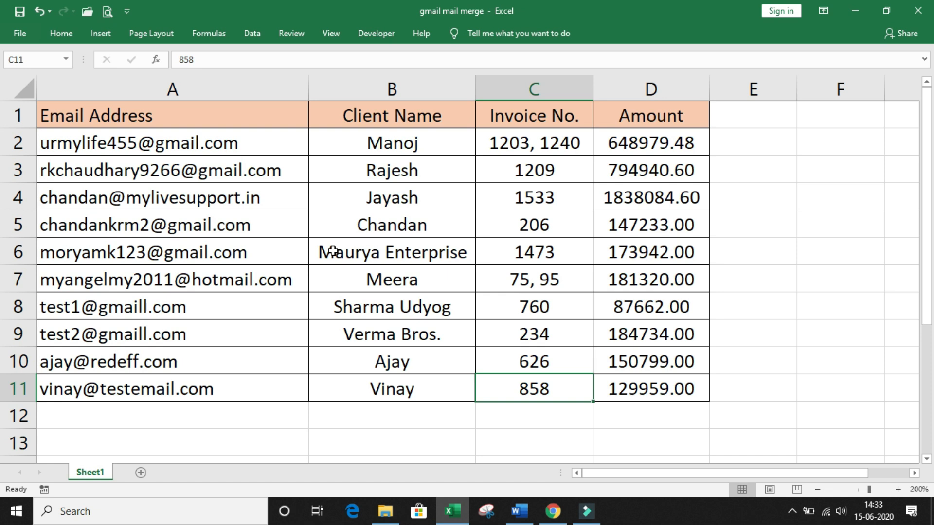
pyautogui.moveTo(251, 114); pyautogui.dragTo(248, 388)
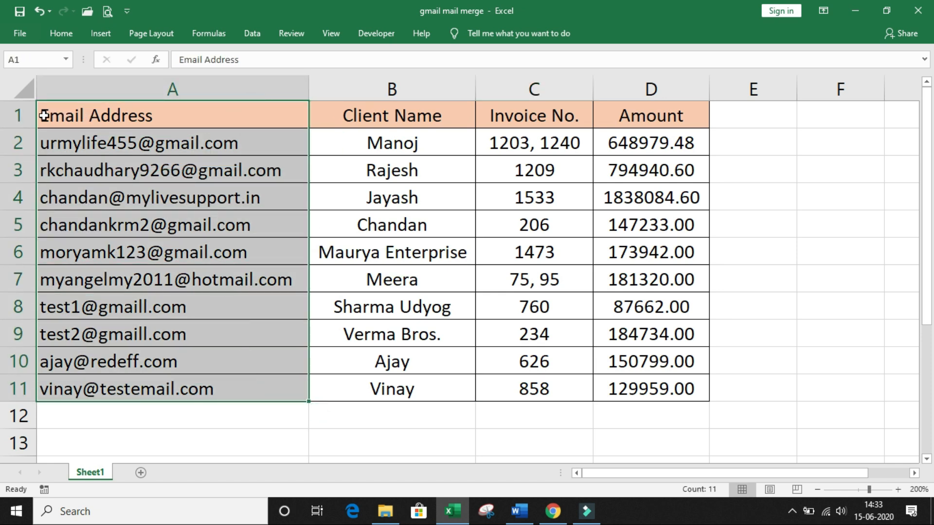
pyautogui.click(383, 124)
pyautogui.moveTo(438, 113); pyautogui.dragTo(430, 389)
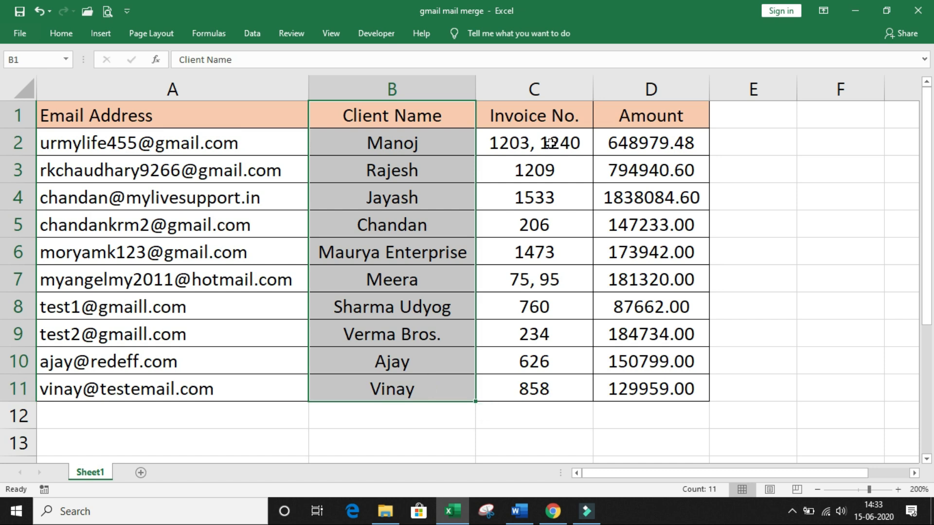
pyautogui.moveTo(455, 137); pyautogui.dragTo(458, 280)
pyautogui.moveTo(526, 141); pyautogui.dragTo(533, 388)
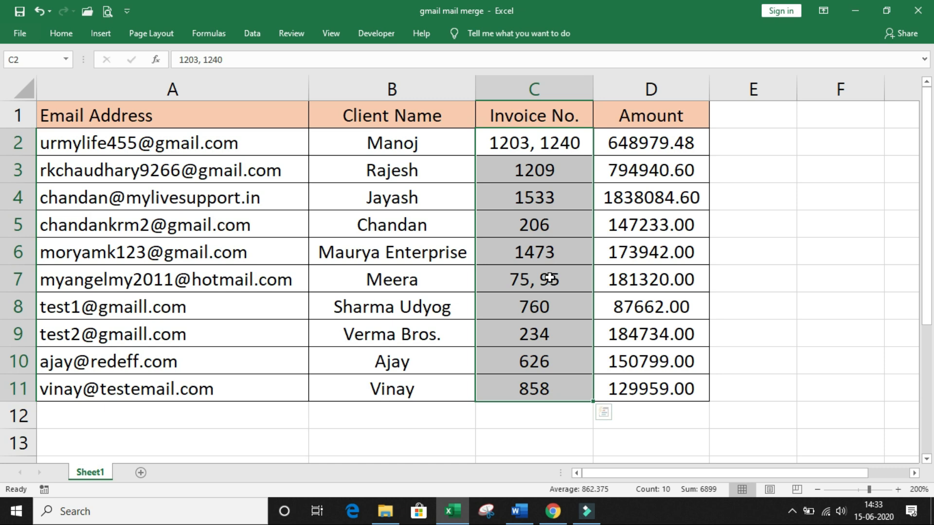
pyautogui.click(533, 151)
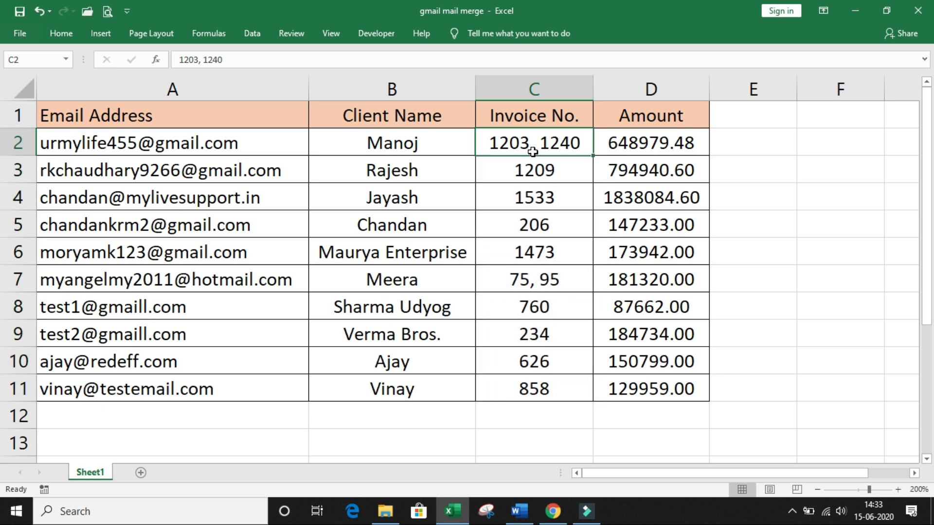
pyautogui.click(448, 142)
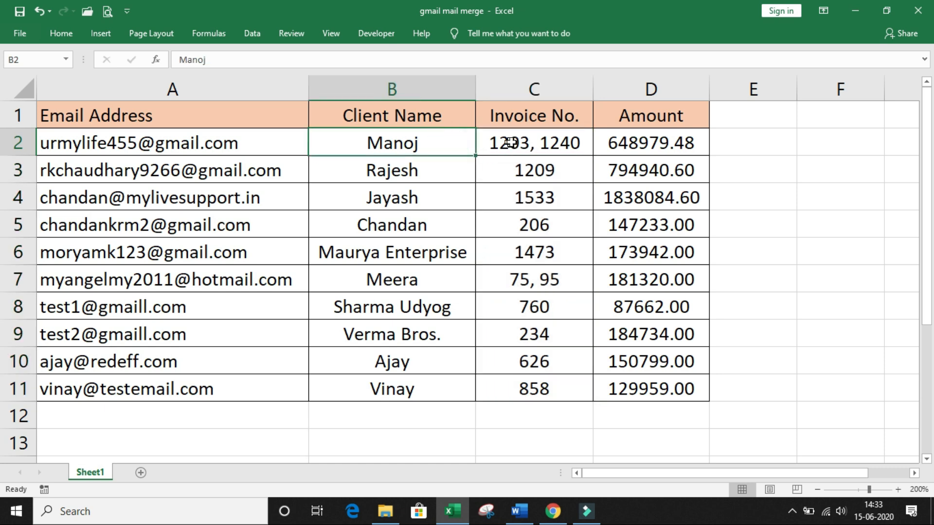
pyautogui.click(532, 142)
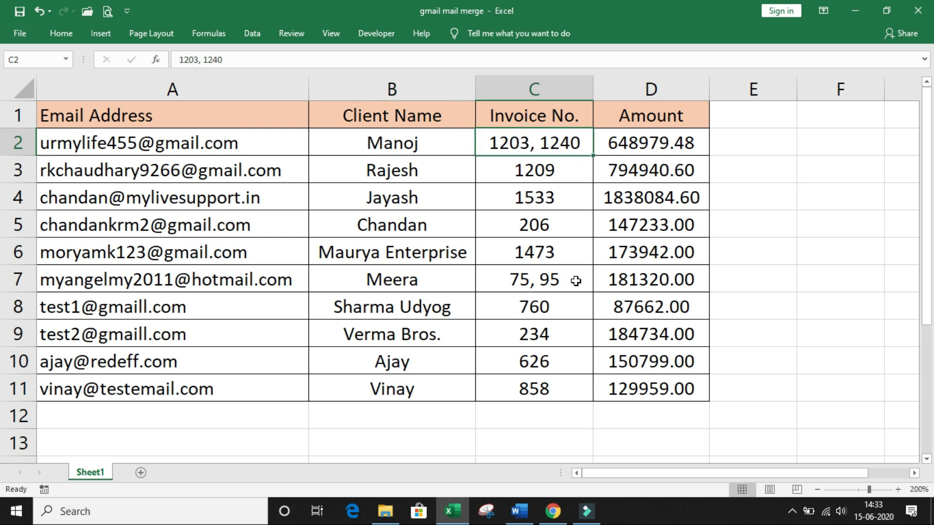
pyautogui.click(556, 279)
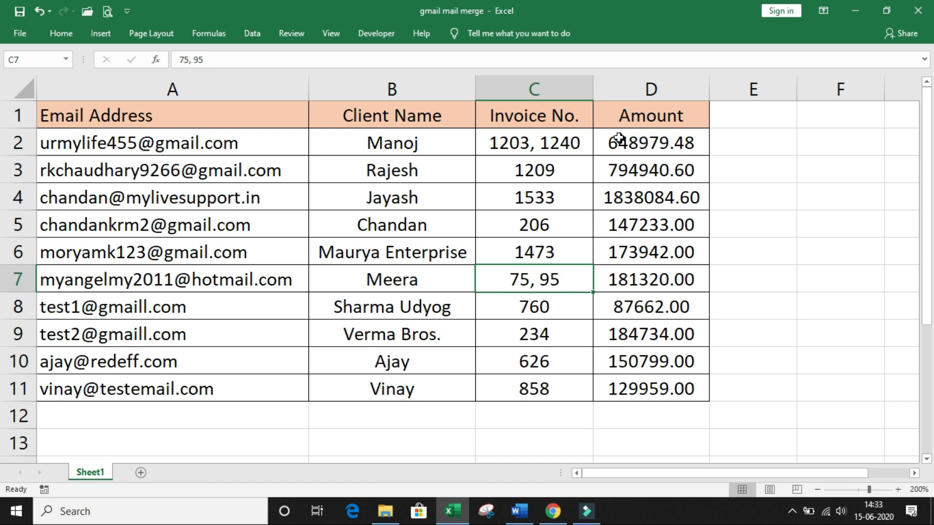
pyautogui.moveTo(635, 141); pyautogui.dragTo(636, 388)
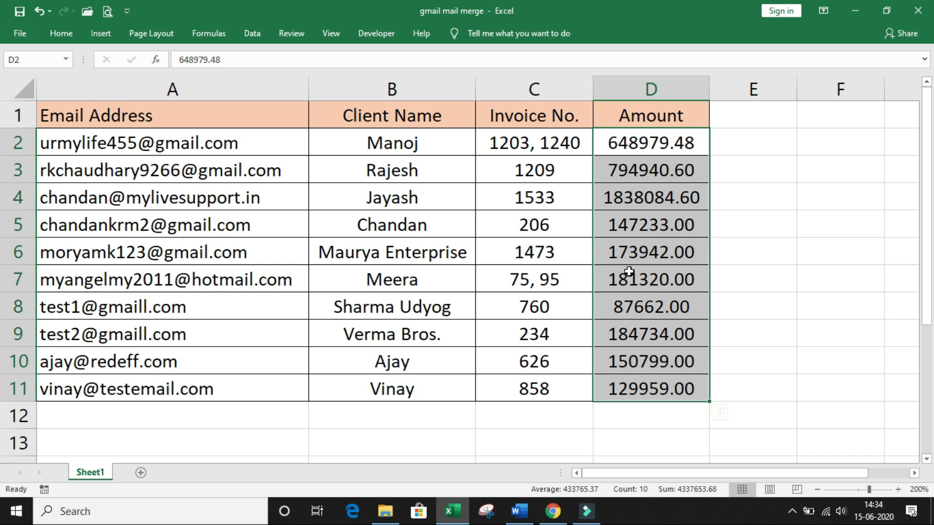
pyautogui.click(424, 142)
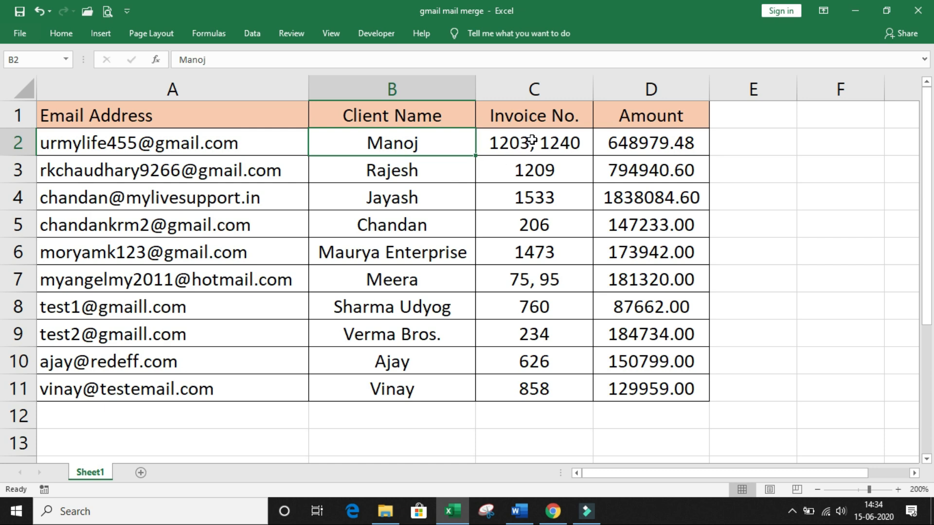
pyautogui.moveTo(532, 142); pyautogui.dragTo(538, 390)
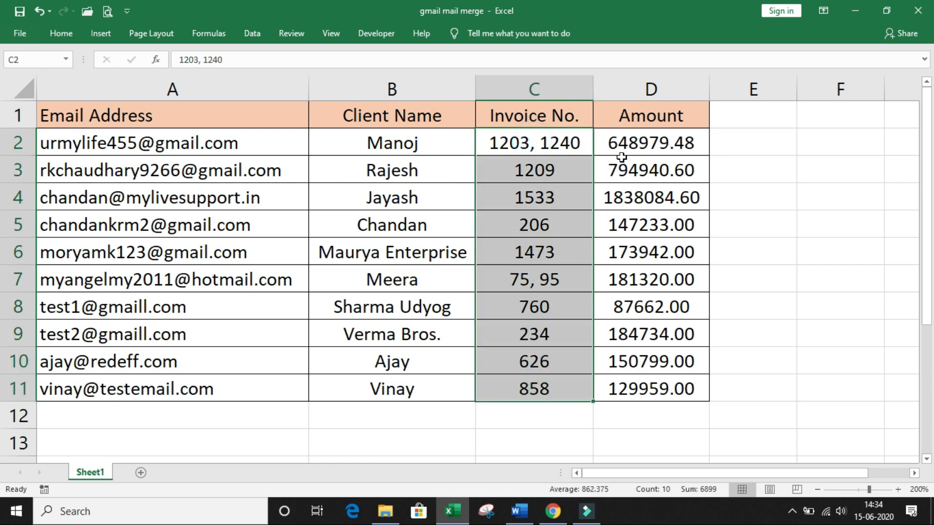
pyautogui.moveTo(633, 146); pyautogui.dragTo(639, 396)
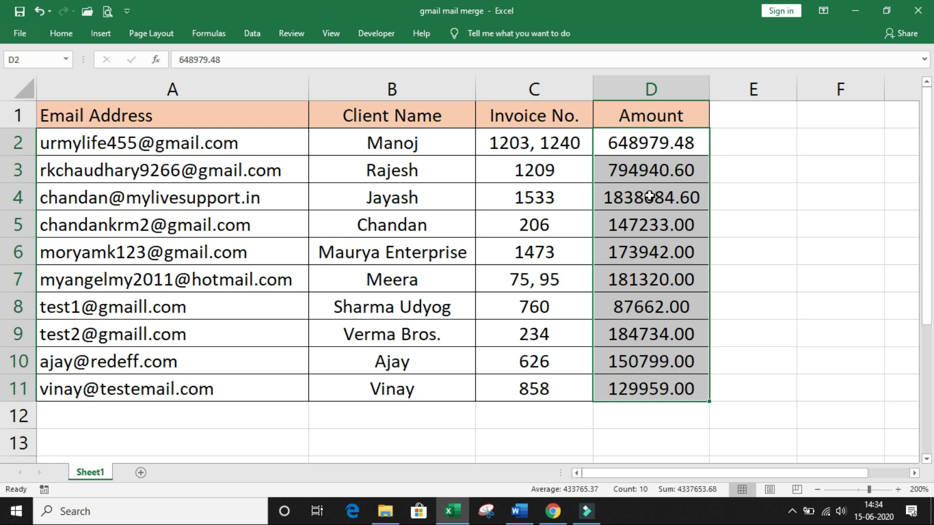
# Step: Switch to File Explorer and examine the client ledger files in the Party Ledger folder under Pictures
pyautogui.click(387, 512)
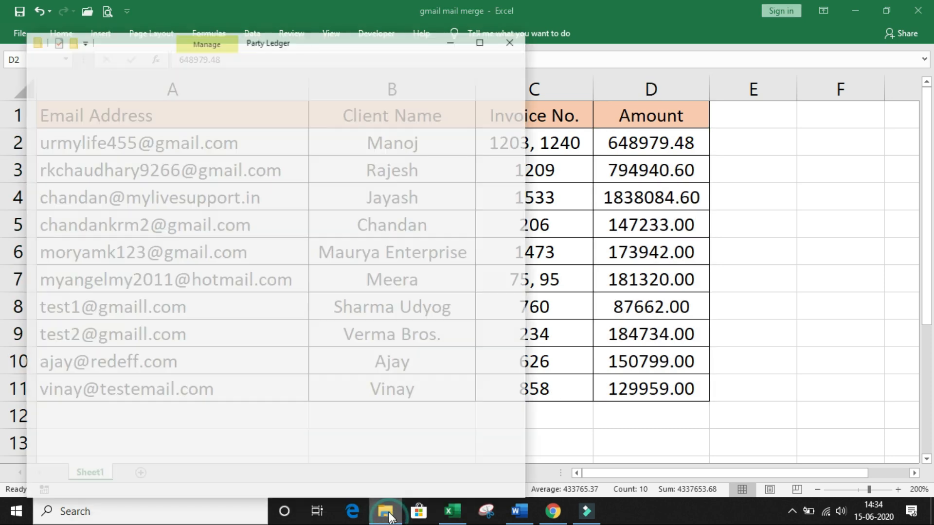
pyautogui.click(481, 15)
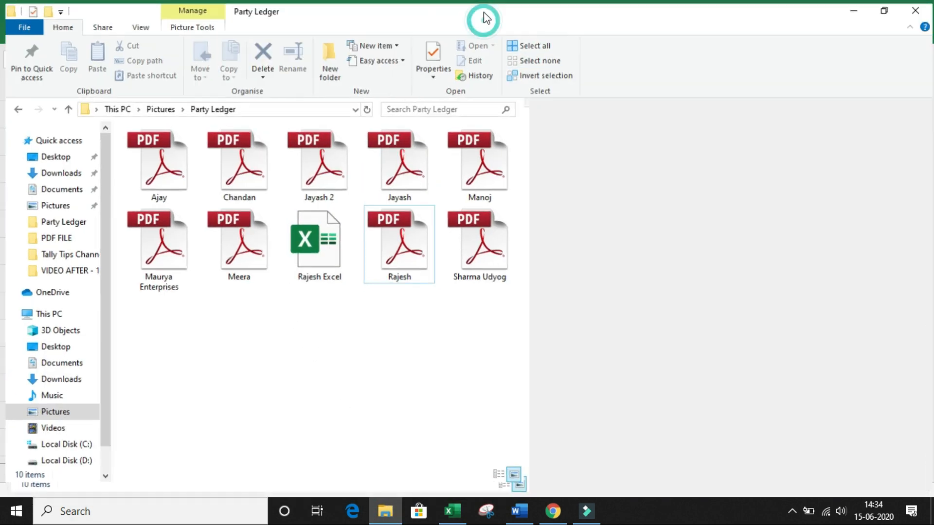
pyautogui.moveTo(862, 225); pyautogui.dragTo(65, 142)
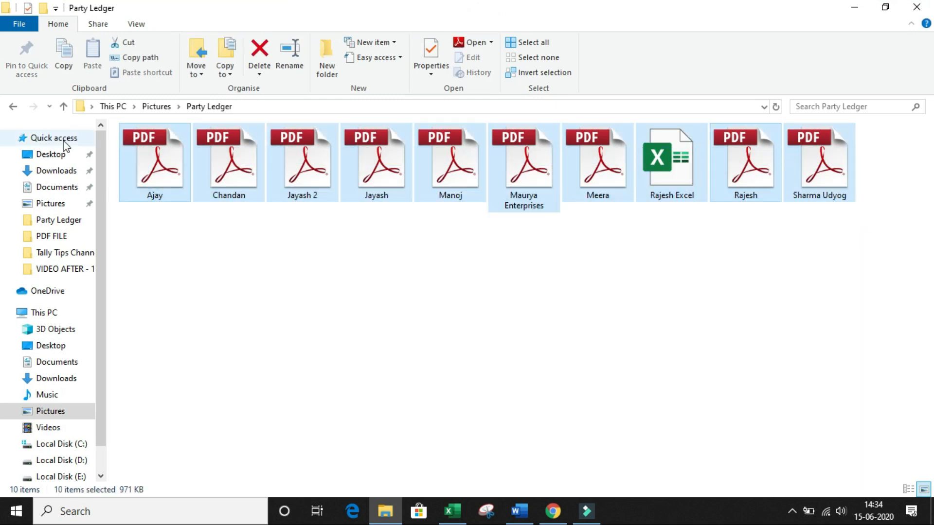
pyautogui.click(11, 106)
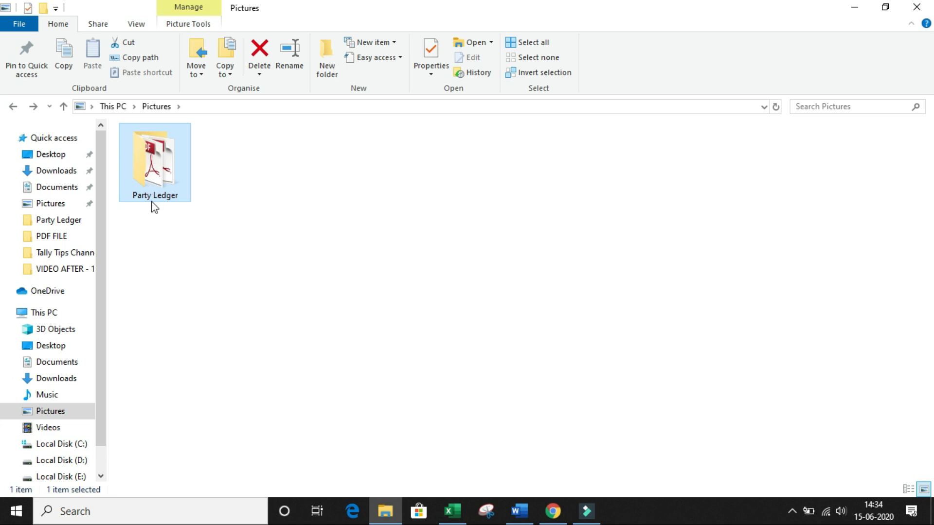
pyautogui.doubleClick(157, 163)
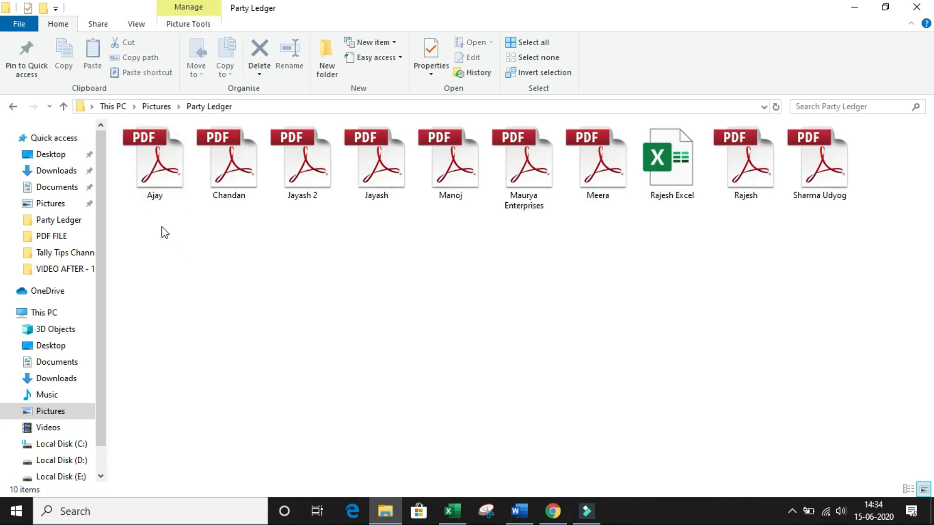
pyautogui.moveTo(140, 208); pyautogui.dragTo(891, 149)
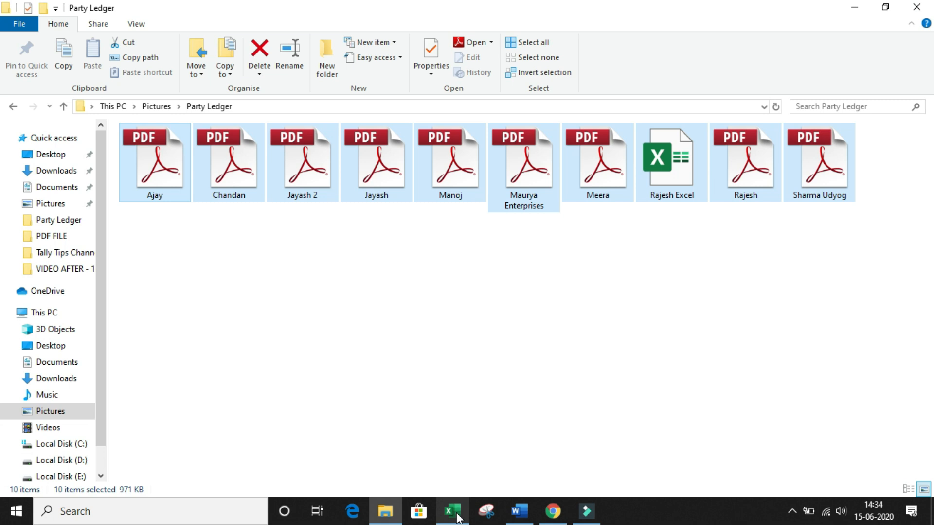
# Step: Compare the client names in the Excel workbook with the file names in the Party Ledger folder
pyautogui.moveTo(457, 519)
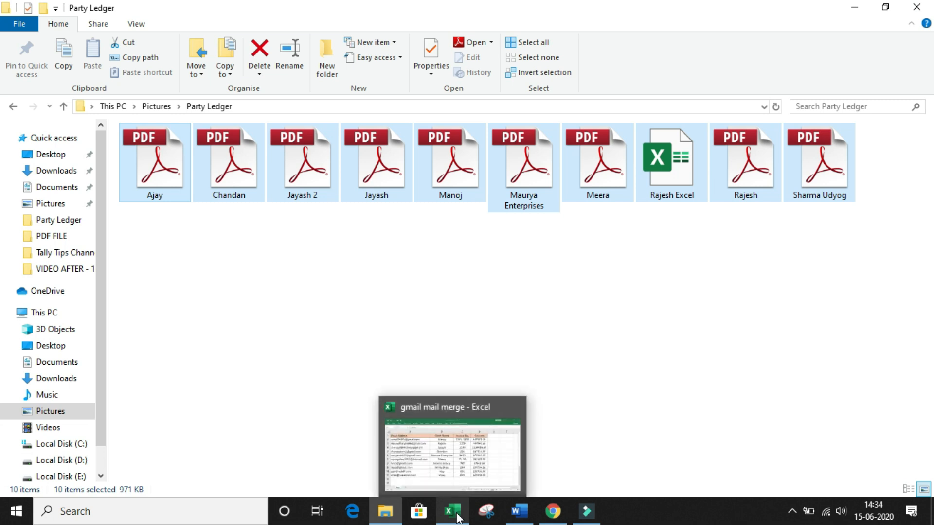
pyautogui.click(458, 520)
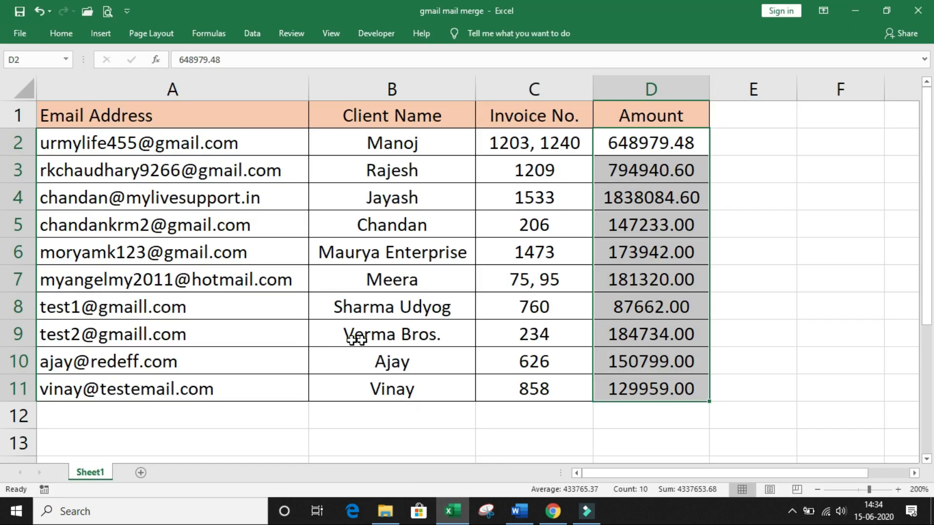
pyautogui.click(381, 339)
pyautogui.click(388, 387)
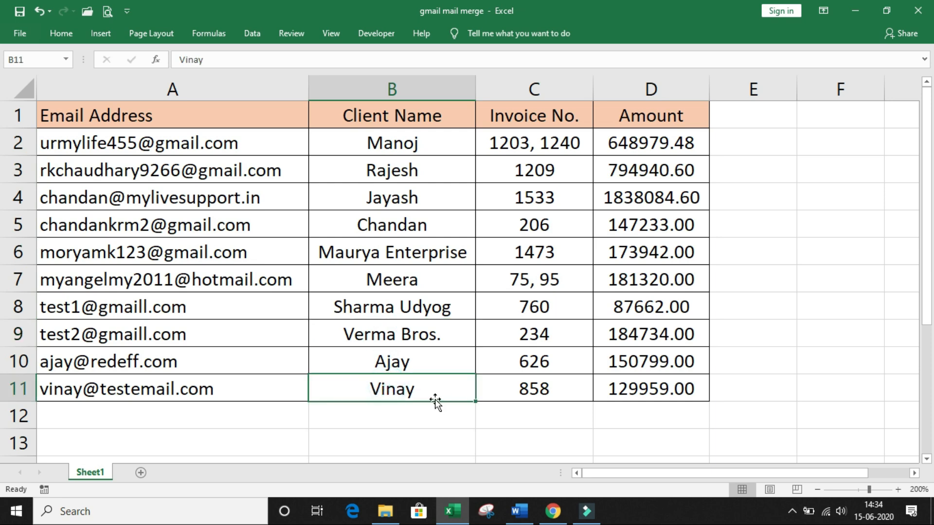
pyautogui.hotkey('alt', 'Tab')
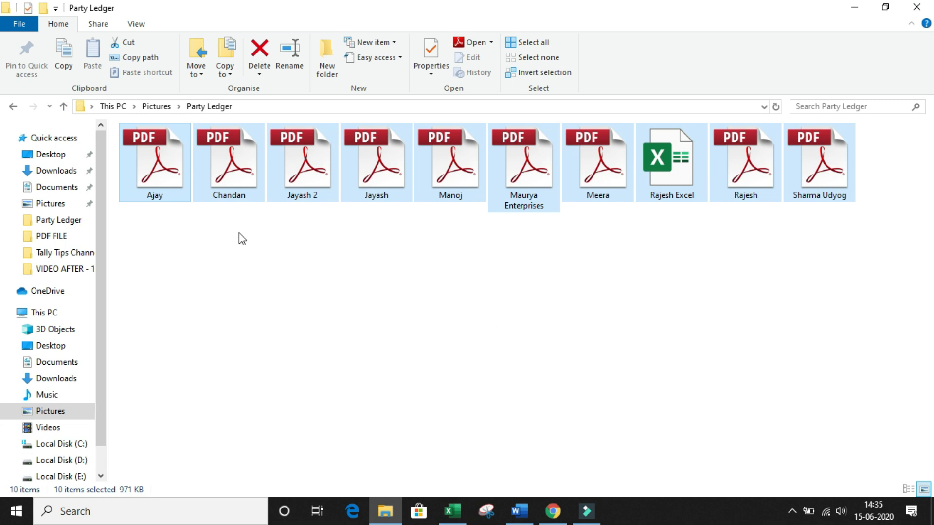
pyautogui.click(157, 226)
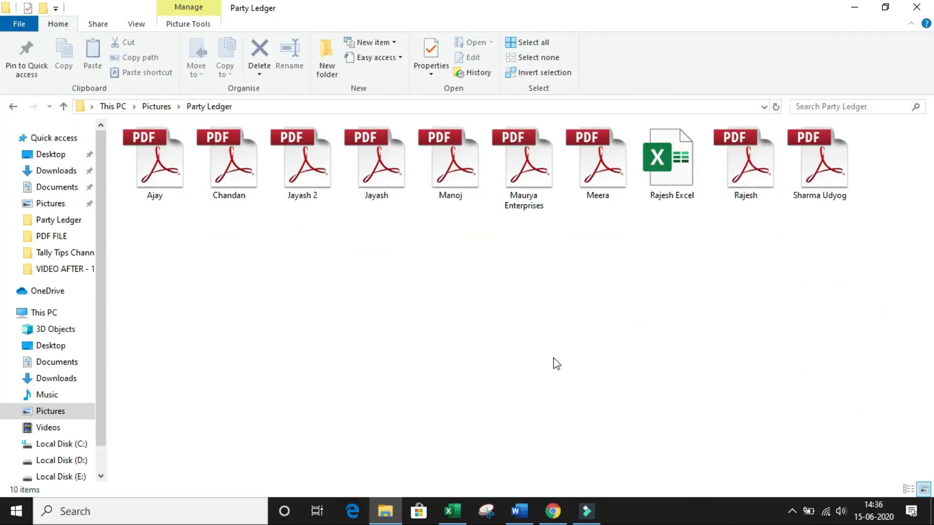
# Step: Switch to Gmail in Chrome and start a new message with the subject "Payment Reminder", leaving the recipients empty
pyautogui.click(553, 511)
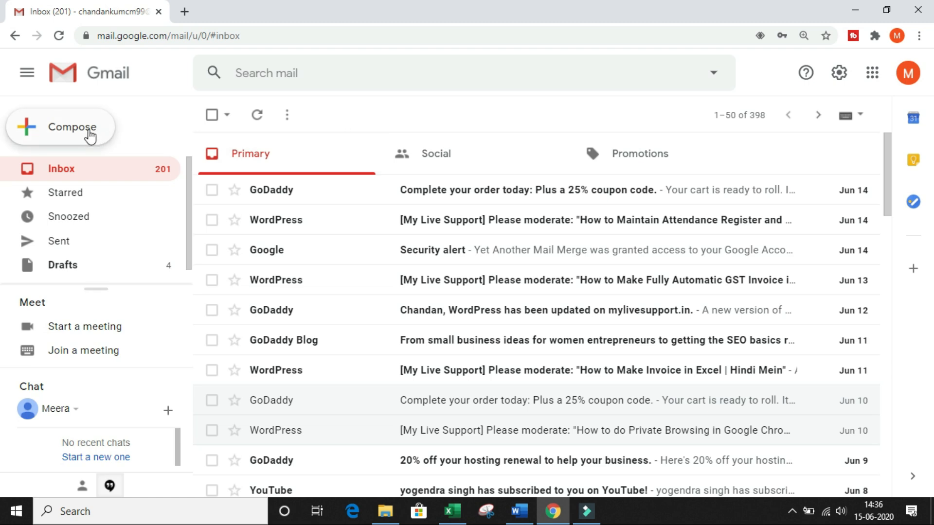
pyautogui.click(87, 127)
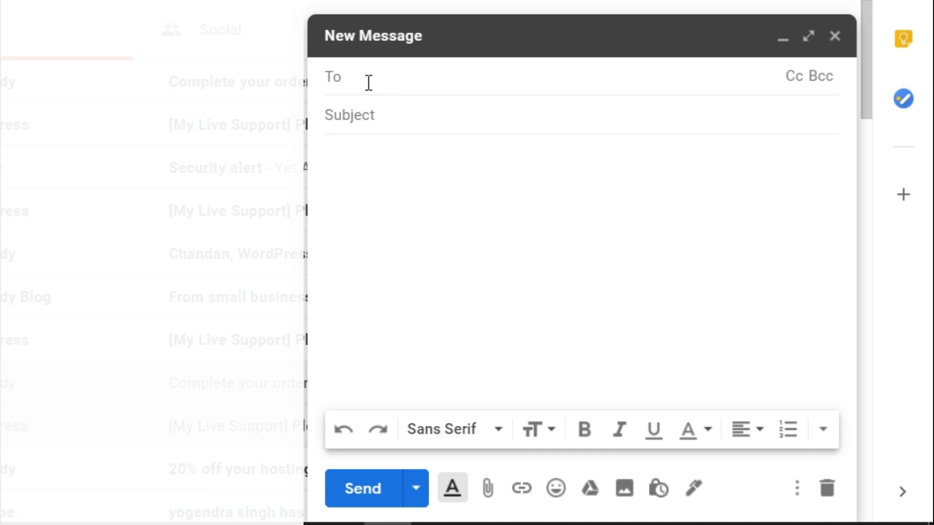
pyautogui.click(399, 77)
pyautogui.click(432, 113)
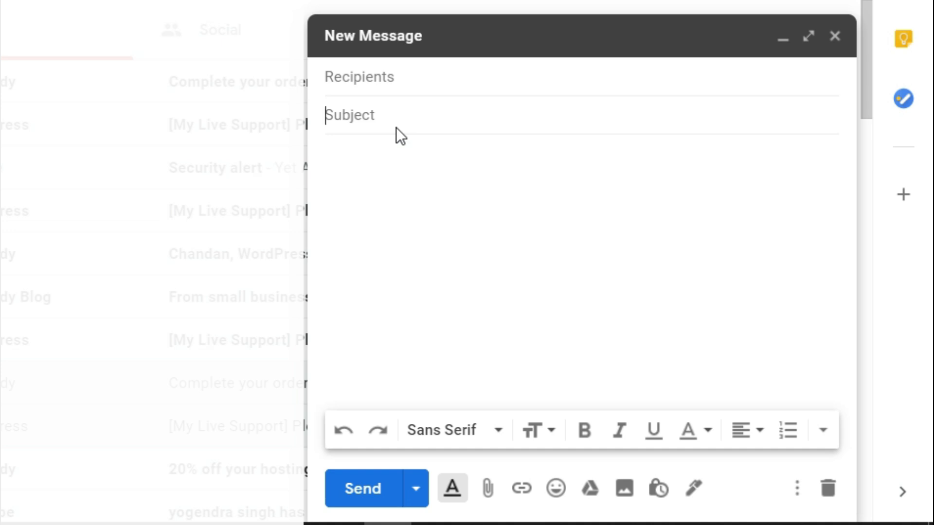
pyautogui.write('Paym')
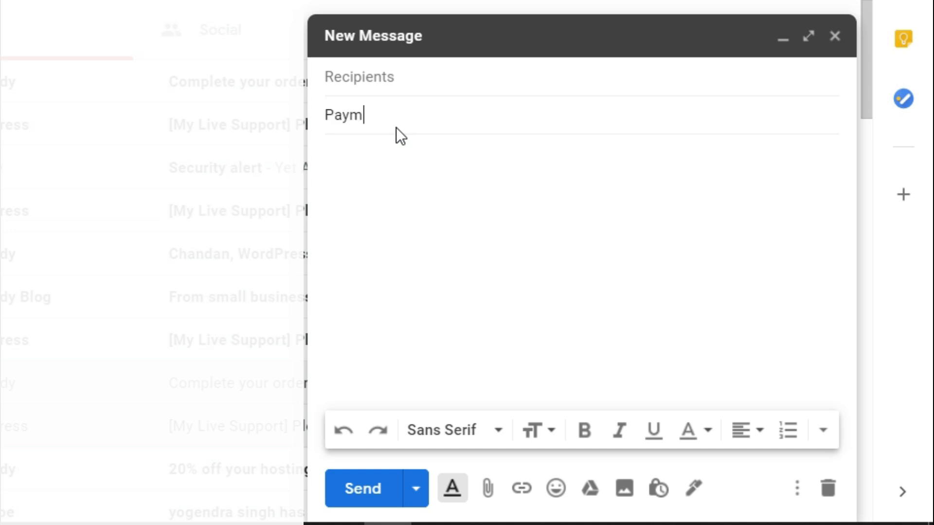
pyautogui.write('ent Reminder')
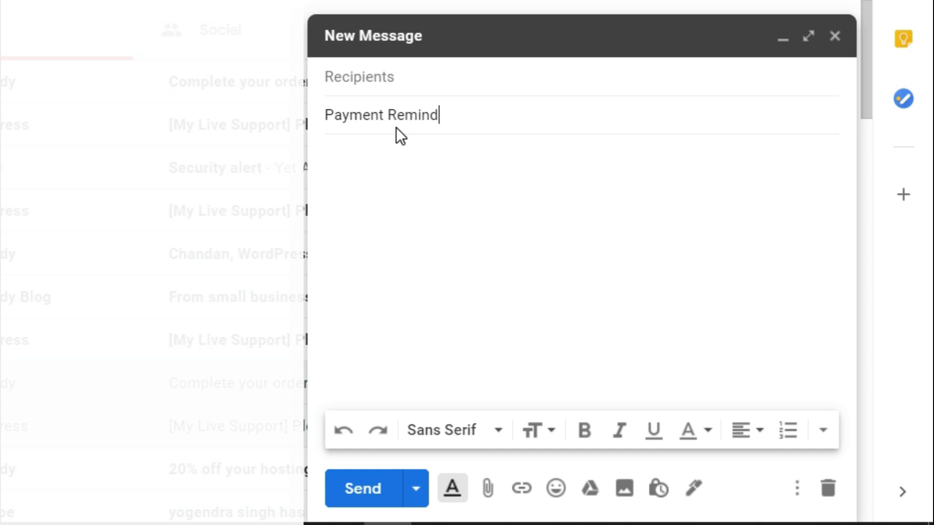
# Step: Begin the message body with the greeting "Dear <<Client Name>>", using the column heading as a merge field
pyautogui.click(373, 155)
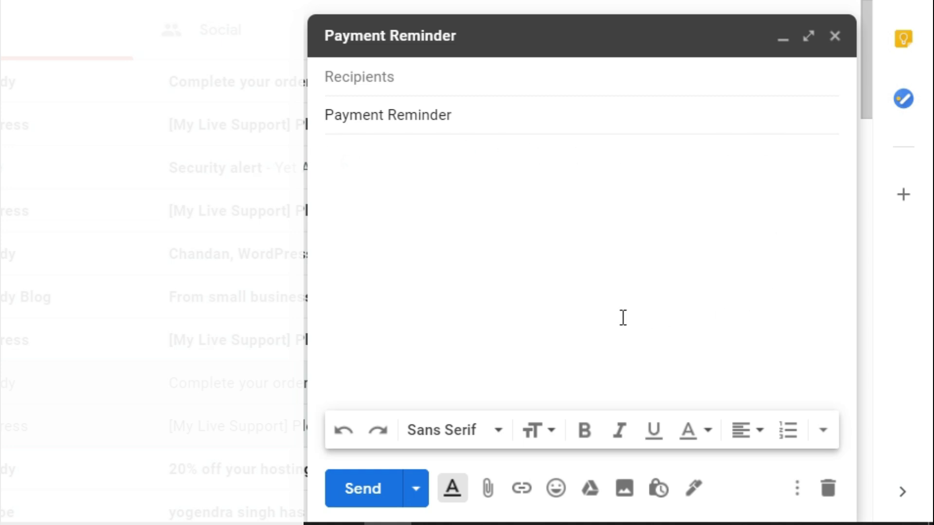
pyautogui.write('Dear')
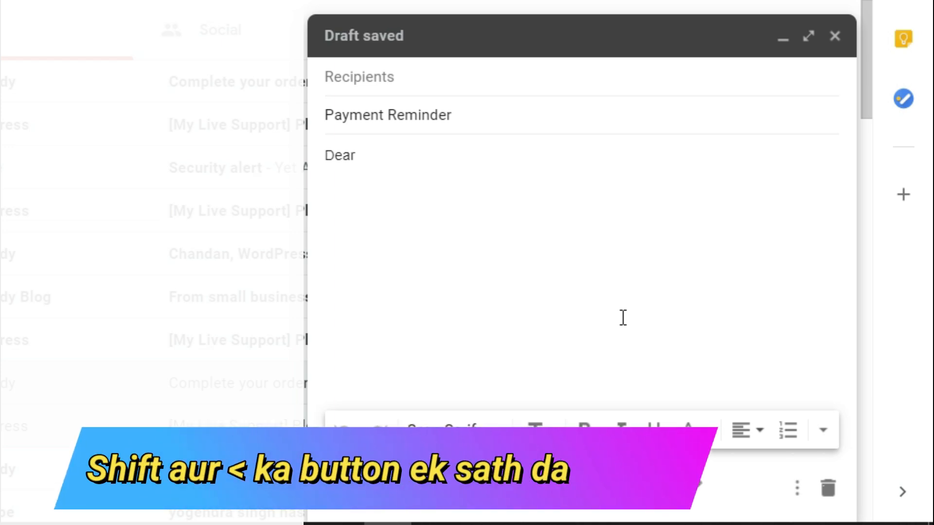
pyautogui.write('<<')
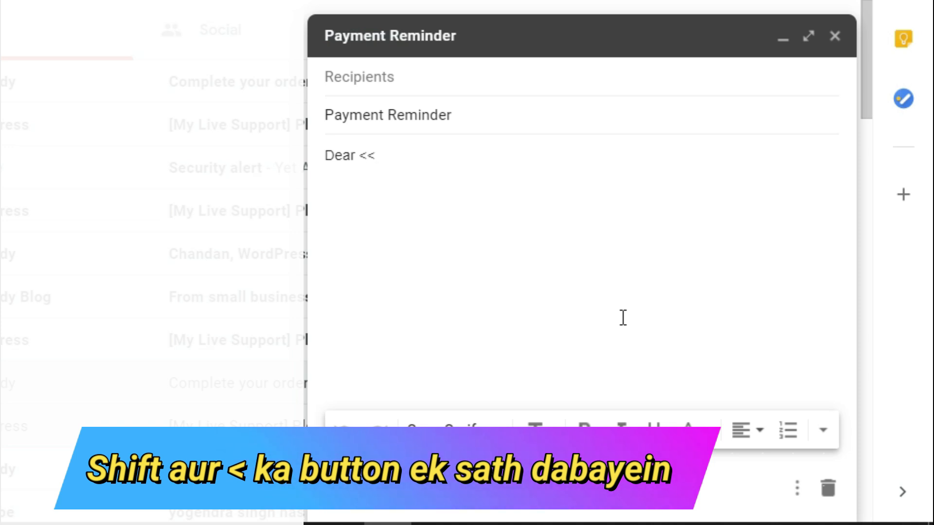
pyautogui.write('Client Name')
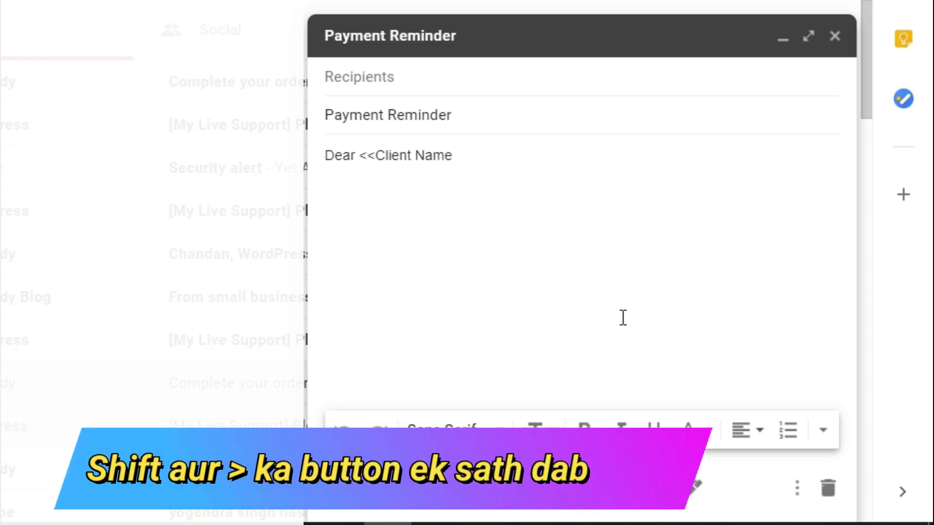
pyautogui.write('>>')
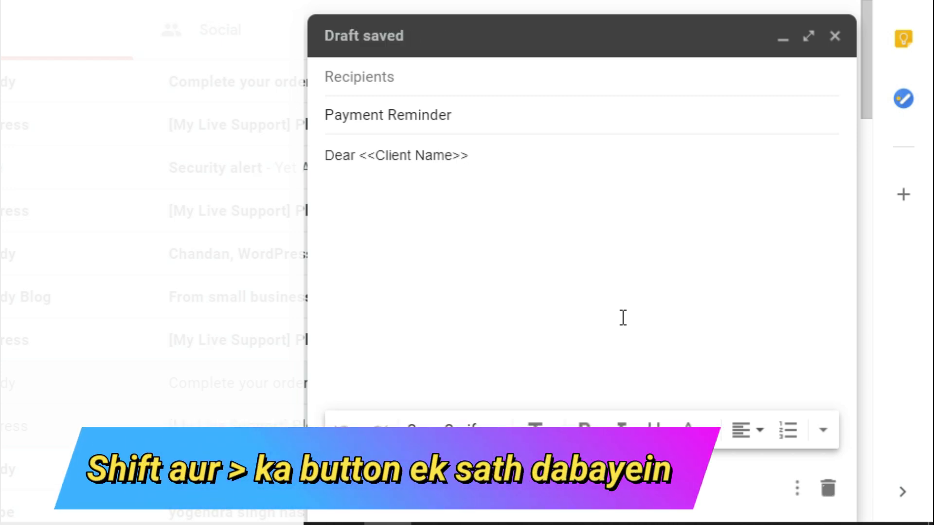
pyautogui.click(374, 156)
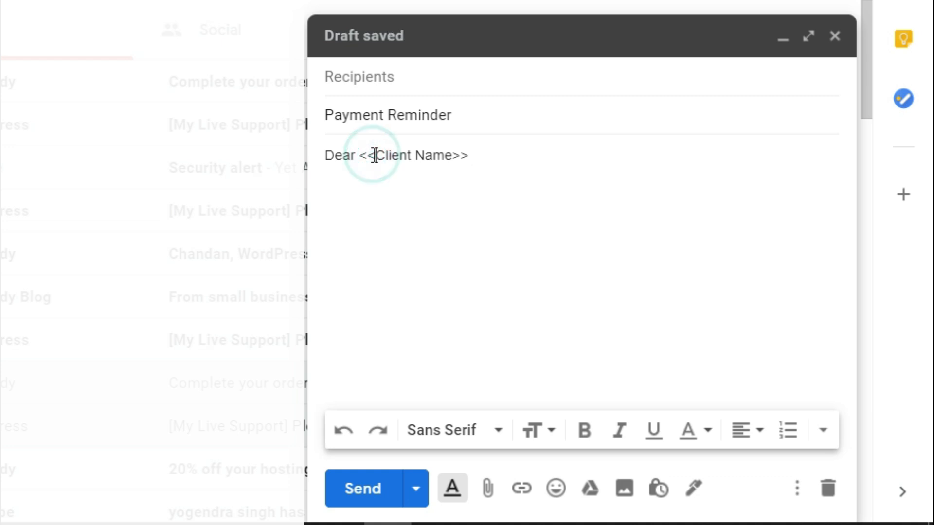
pyautogui.write('>')
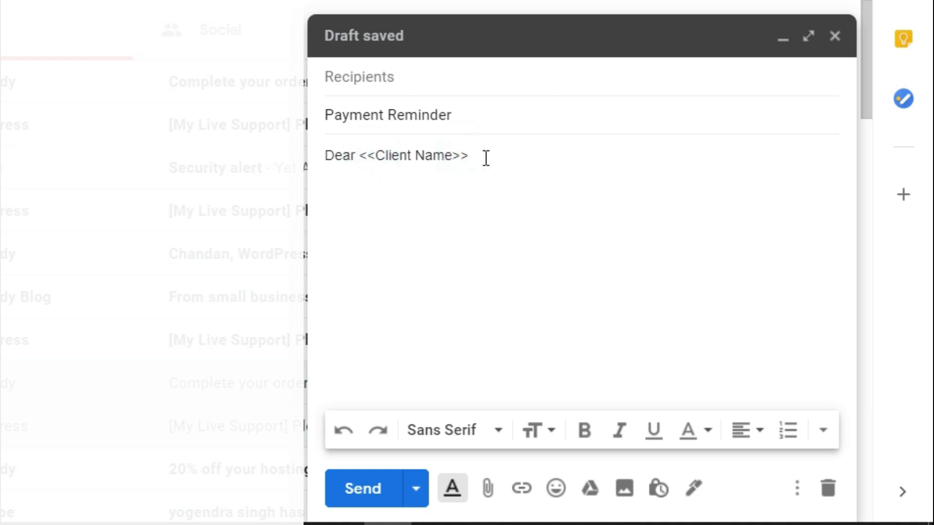
# Step: Start a new body paragraph with "Our records shows that we haven't yet received payment of Rs <<Amount>>"
pyautogui.click(486, 157)
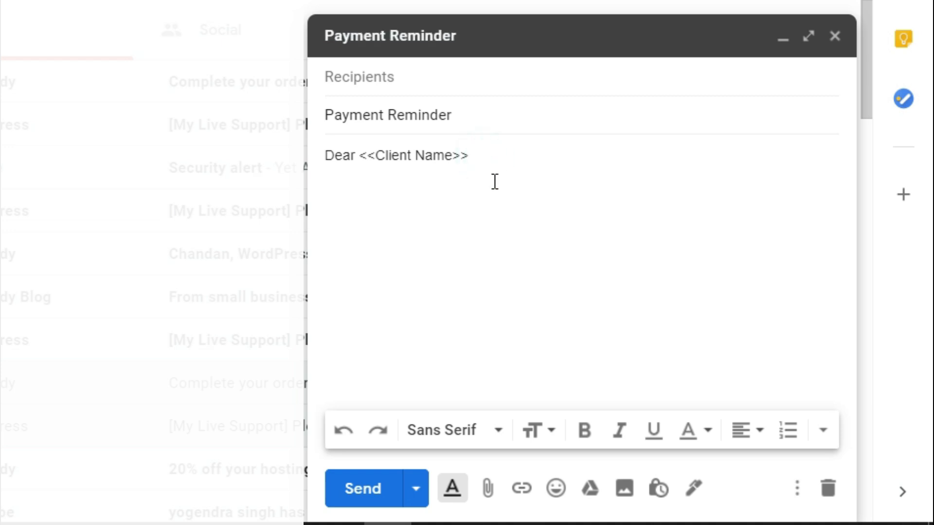
pyautogui.press('Return')
pyautogui.write("Our recocrds shows that we haven't yet received payment of Rs")
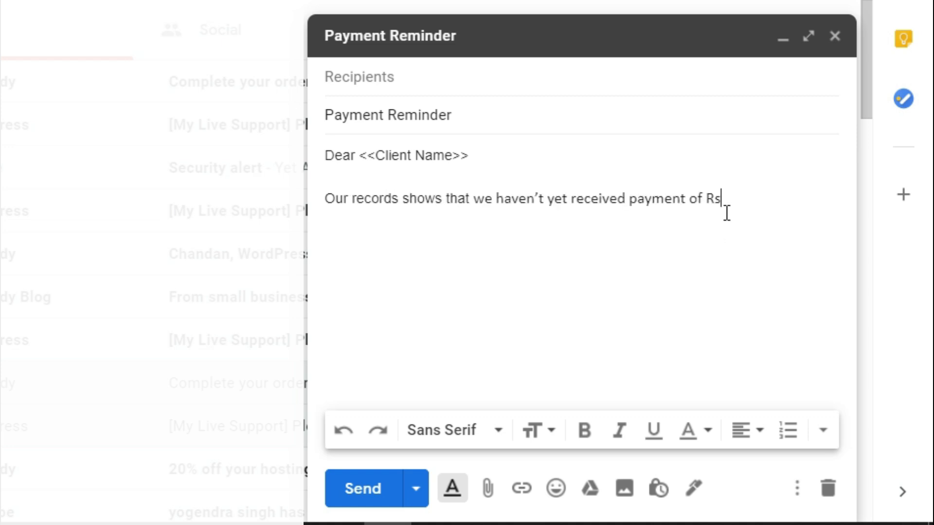
pyautogui.click(741, 198)
pyautogui.write('<<Amount')
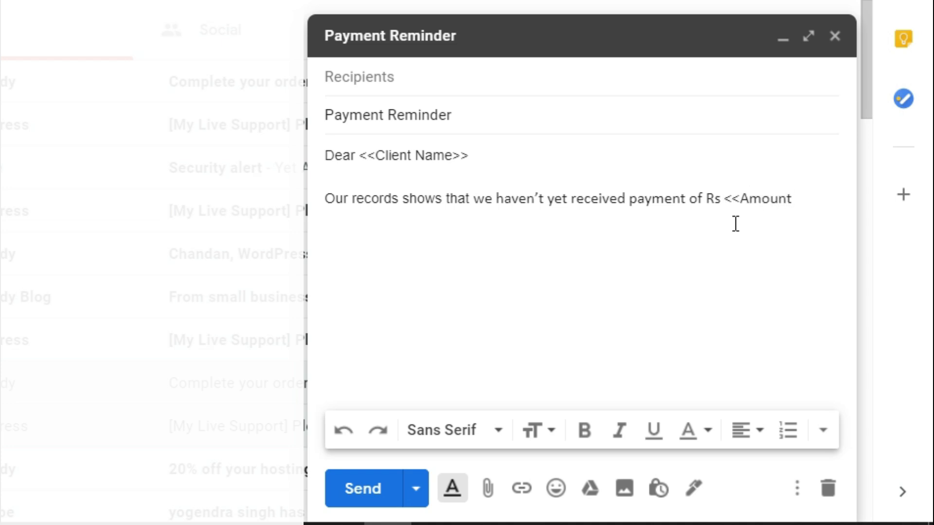
pyautogui.write('>>')
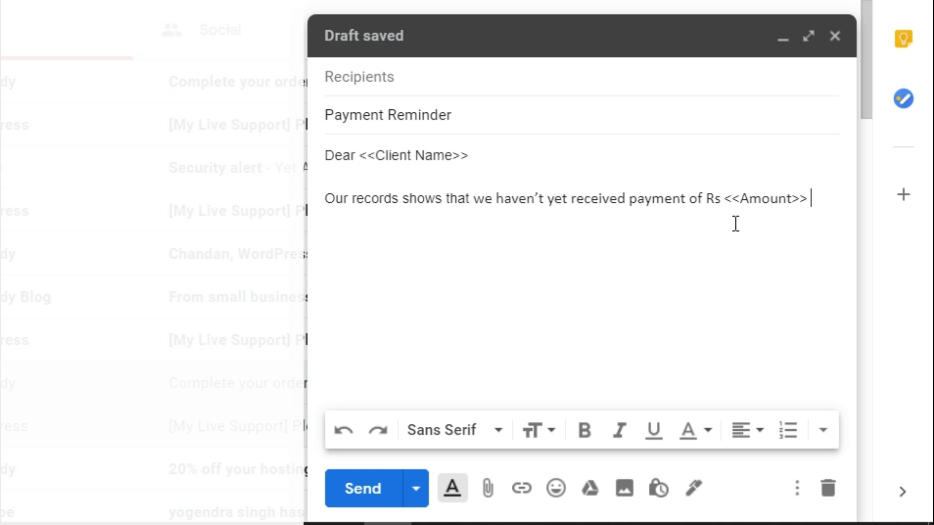
# Step: Complete the payment sentence with "for Invoice No. <<Invoice No.>>", using the invoice column heading as a merge field, and end the line
pyautogui.write(' for In')
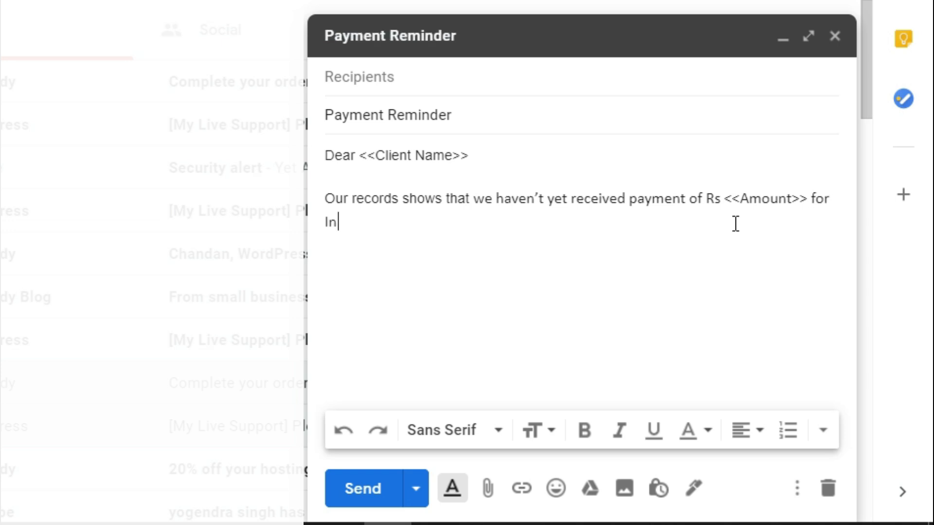
pyautogui.write('voice No')
pyautogui.press('BackSpace')
pyautogui.press('BackSpace')
pyautogui.write('voice No.')
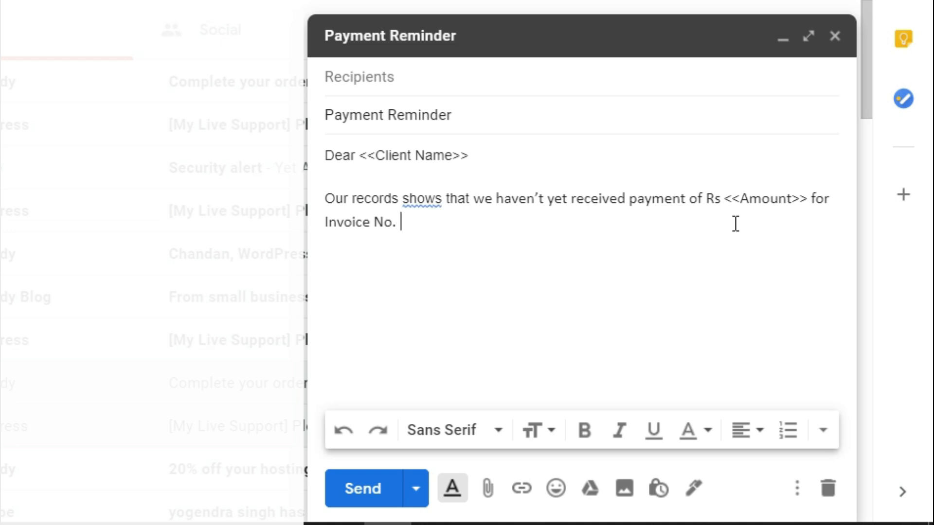
pyautogui.write(' <<')
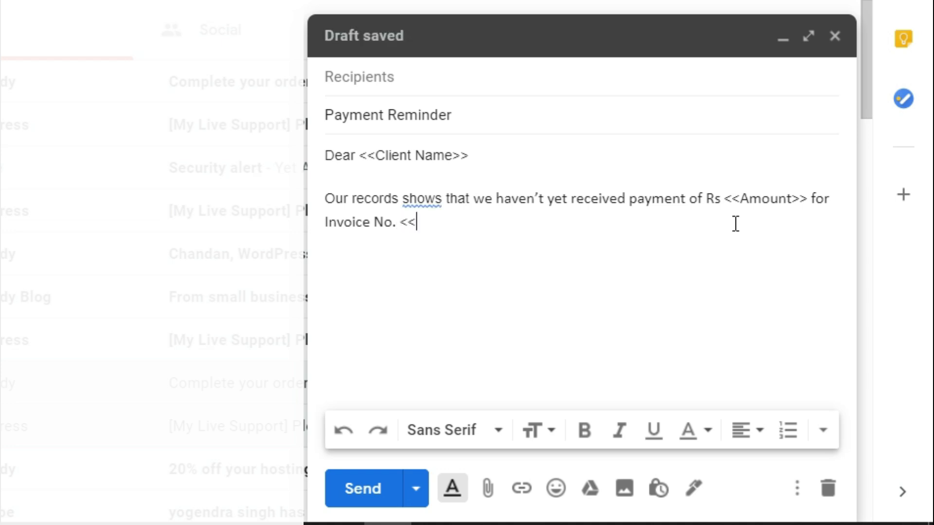
pyautogui.write('Invoice ')
pyautogui.write('No,')
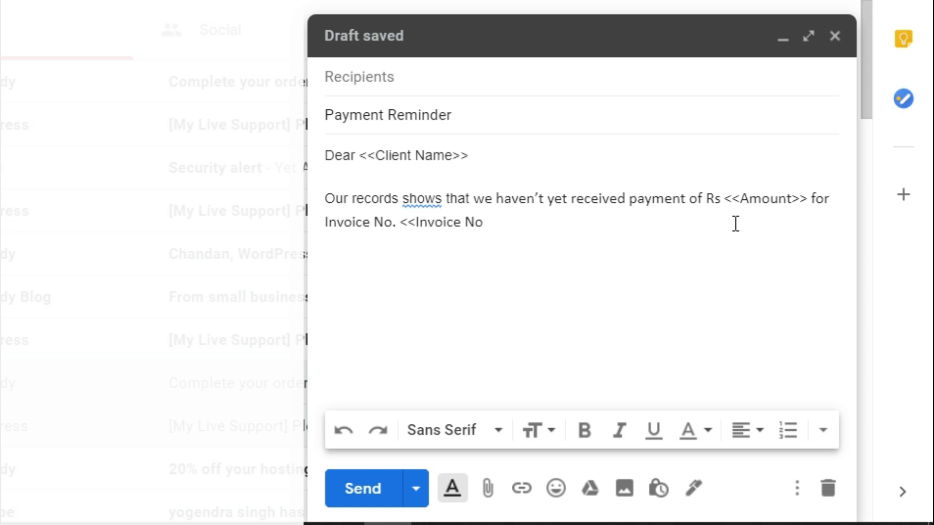
pyautogui.write('.>>')
pyautogui.press('Return')
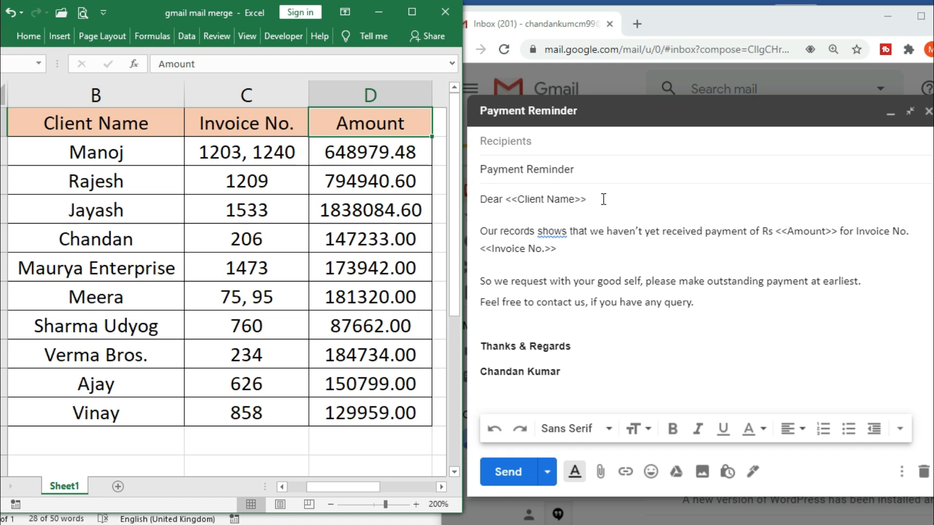
# Step: Compare the <<Client Name>> and <<Amount>> merge fields in the draft with the matching column headings in the Excel sheet
pyautogui.click(503, 201)
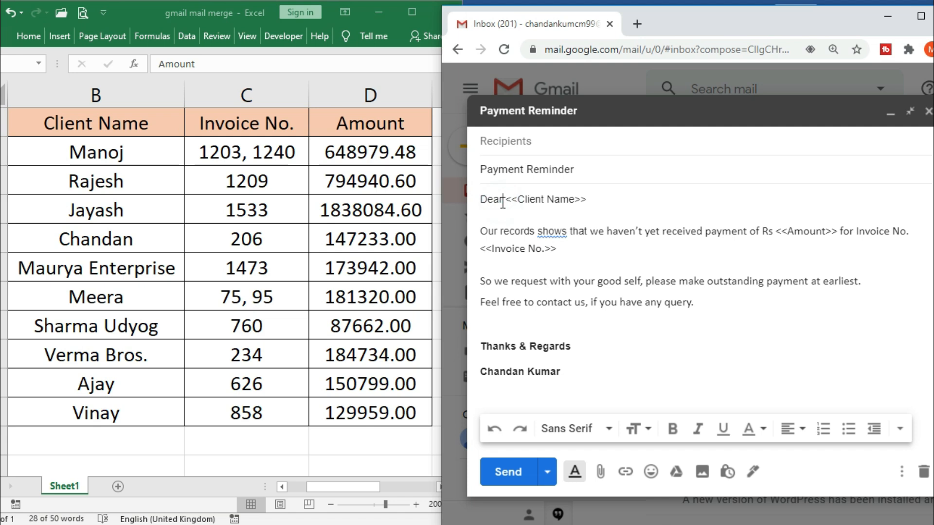
pyautogui.click(596, 198)
pyautogui.click(125, 167)
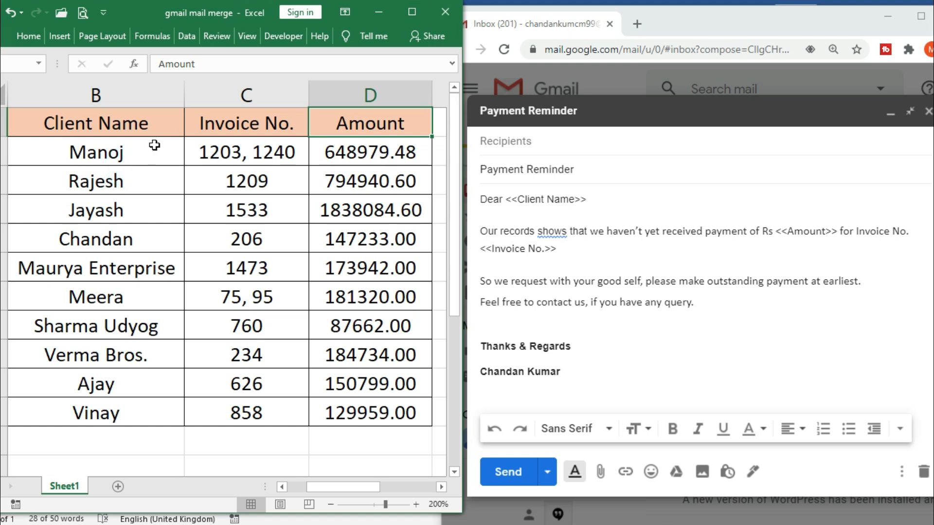
pyautogui.click(156, 128)
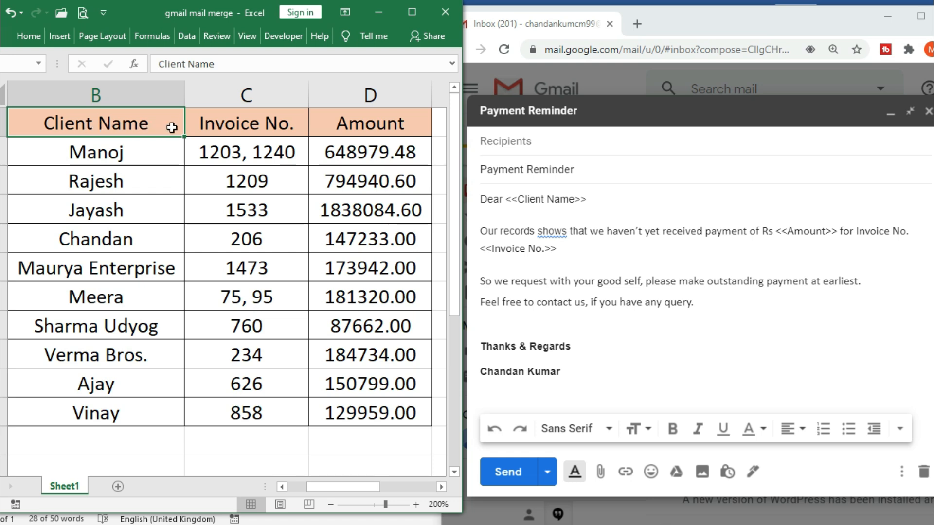
pyautogui.click(777, 232)
pyautogui.click(794, 232)
pyautogui.click(833, 231)
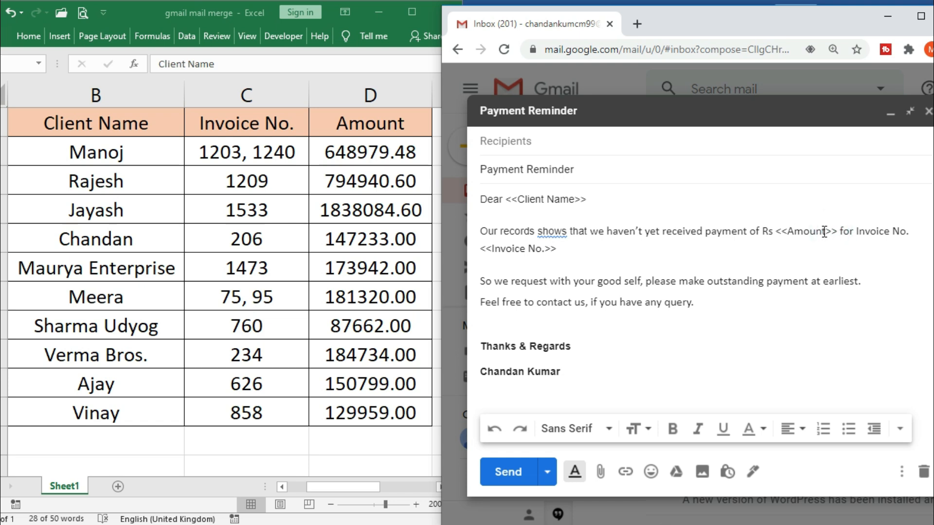
pyautogui.click(367, 125)
pyautogui.click(381, 129)
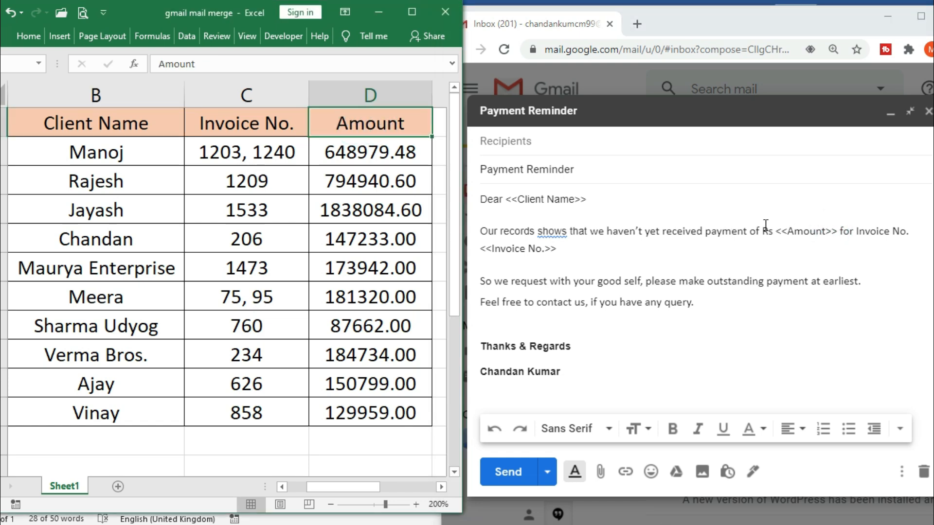
# Step: Compare the <<Invoice No.>> merge field with its Excel column heading and recheck the double angle brackets around the other fields
pyautogui.click(501, 248)
pyautogui.moveTo(489, 248); pyautogui.dragTo(546, 250)
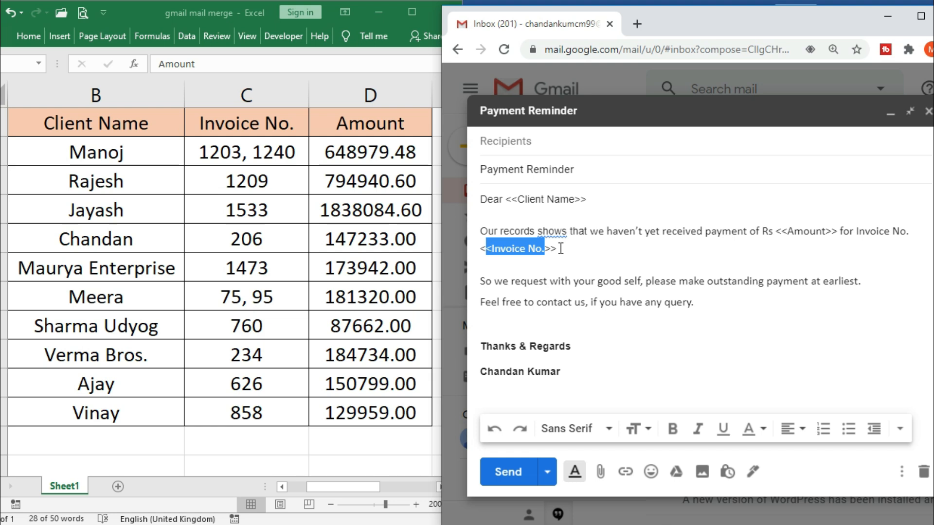
pyautogui.click(253, 130)
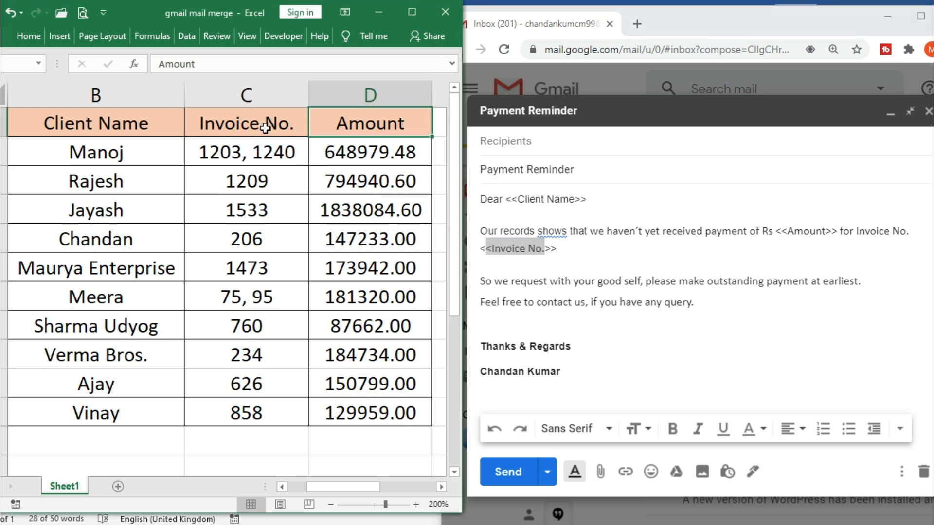
pyautogui.click(265, 128)
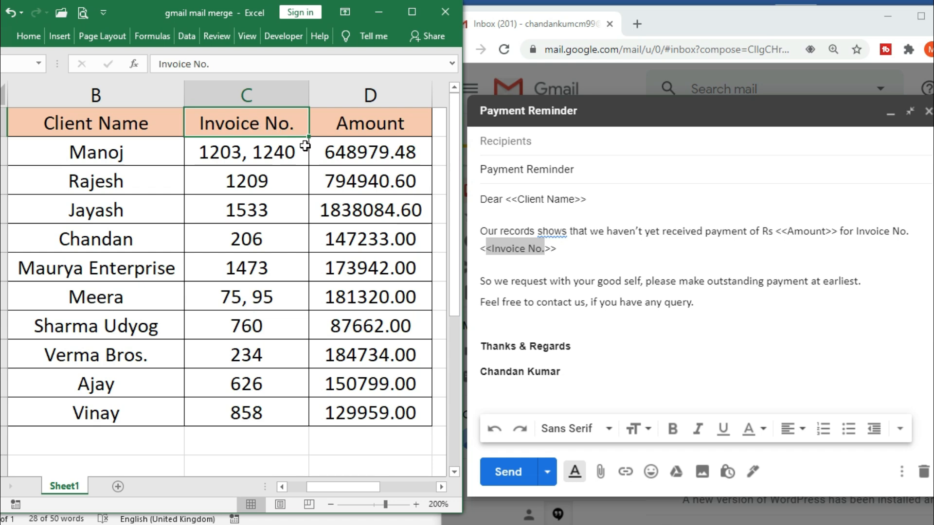
pyautogui.click(547, 250)
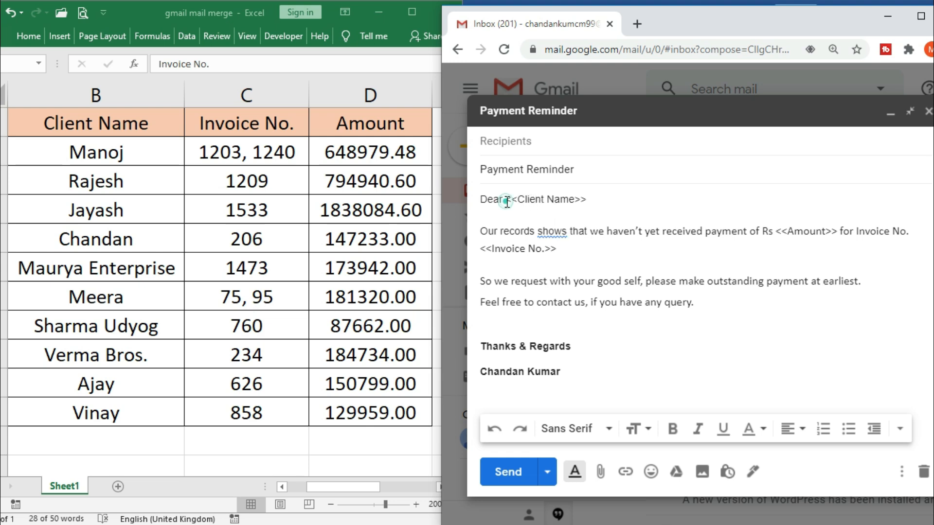
pyautogui.moveTo(507, 202); pyautogui.dragTo(589, 201)
pyautogui.click(774, 232)
pyautogui.moveTo(775, 232); pyautogui.dragTo(838, 233)
# Step: Switch to File Explorer and review all the client ledger files in the Party Ledger folder
pyautogui.click(349, 492)
pyautogui.moveTo(349, 489); pyautogui.dragTo(308, 489)
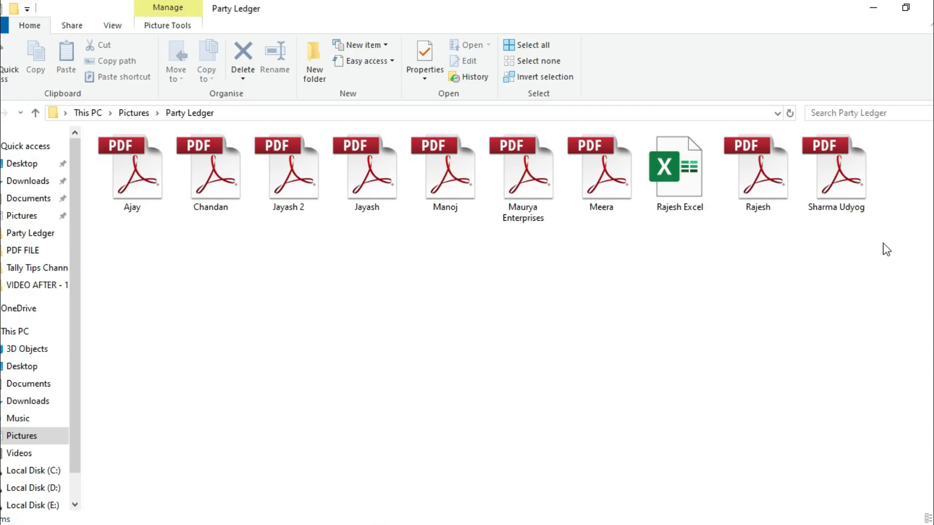
pyautogui.moveTo(884, 246); pyautogui.dragTo(108, 164)
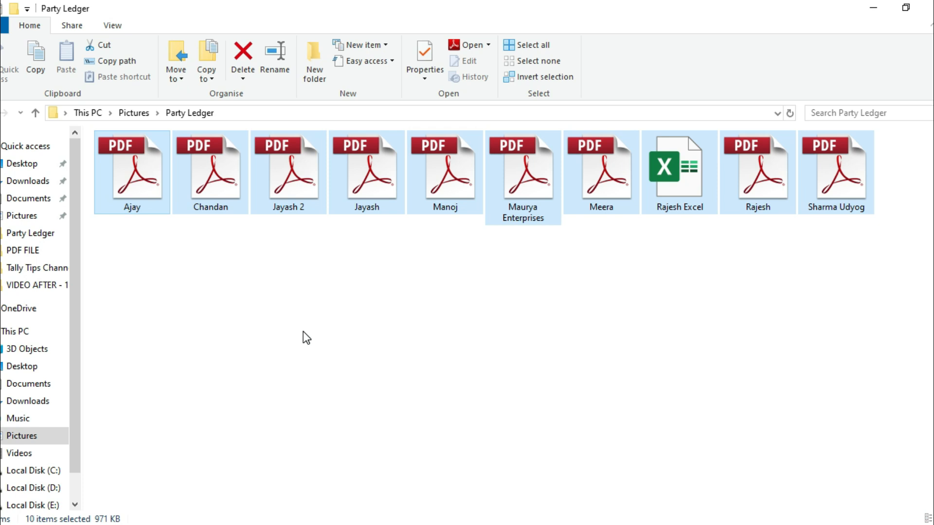
# Step: Switch back to Gmail in Chrome, enlarge its window and check the Payment Reminder message in the Drafts folder
pyautogui.click(557, 524)
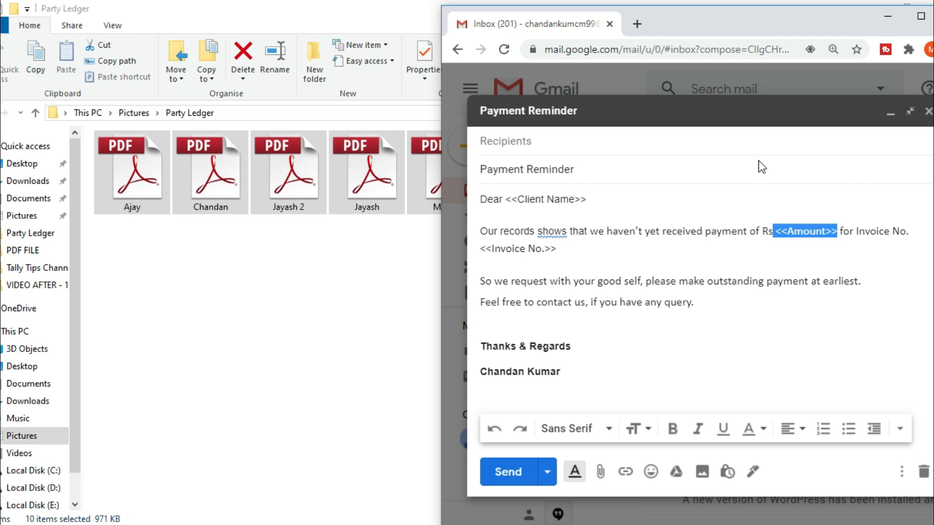
pyautogui.press('super+Up')
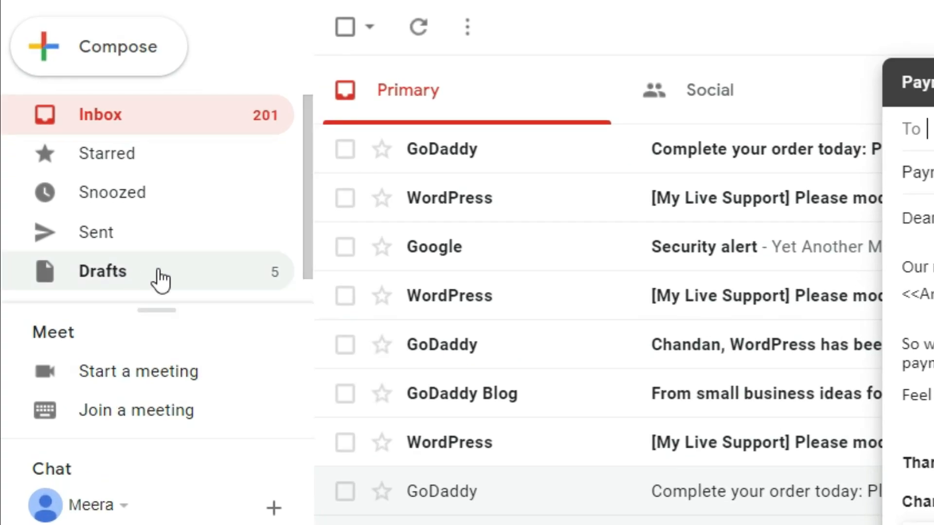
pyautogui.click(159, 279)
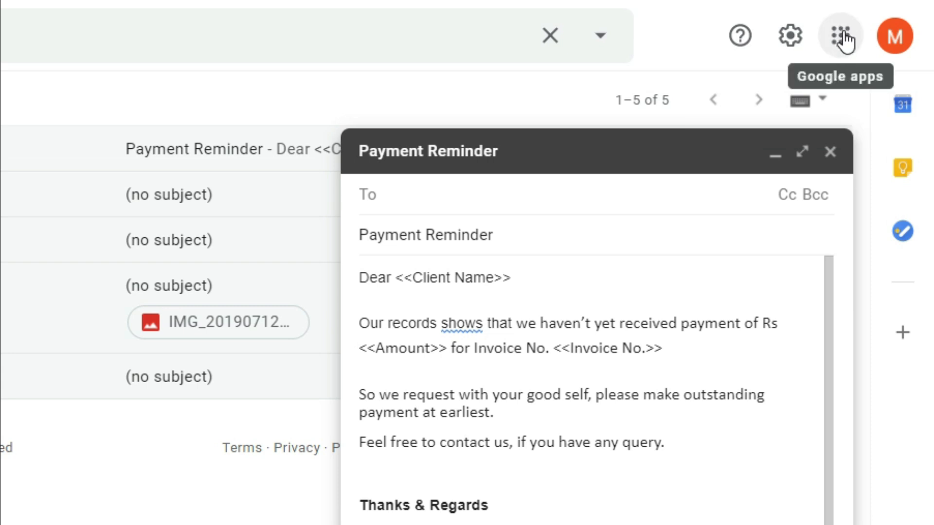
# Step: Open Google Sheets from the list of Google apps and look through the recent spreadsheets
pyautogui.click(843, 35)
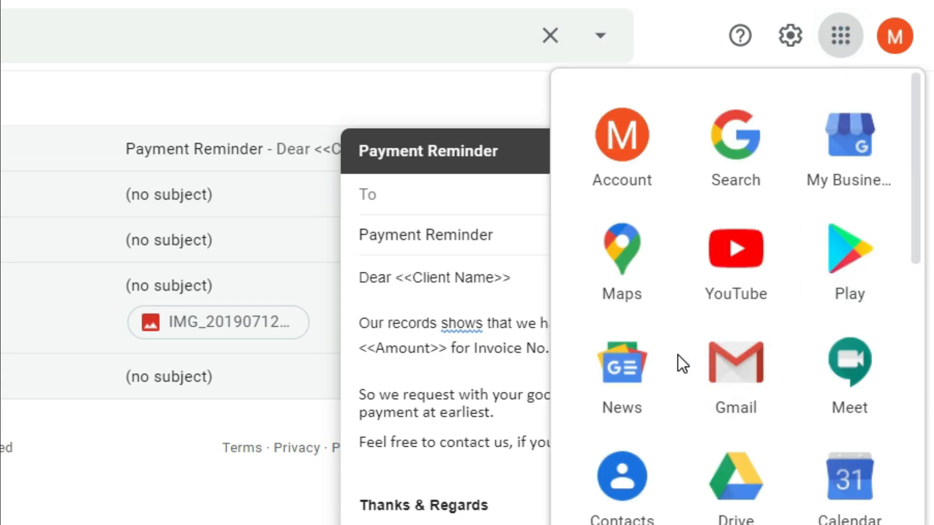
pyautogui.scroll(-5, 678, 360)
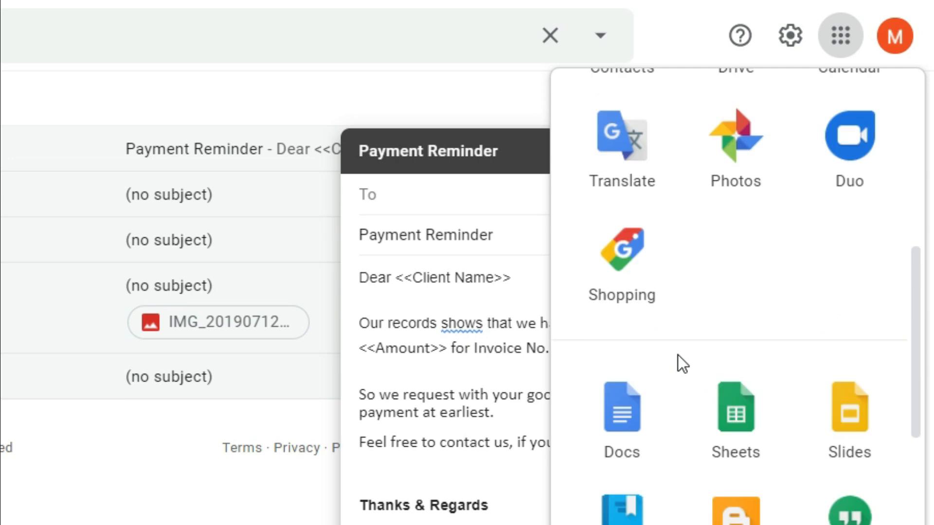
pyautogui.click(735, 404)
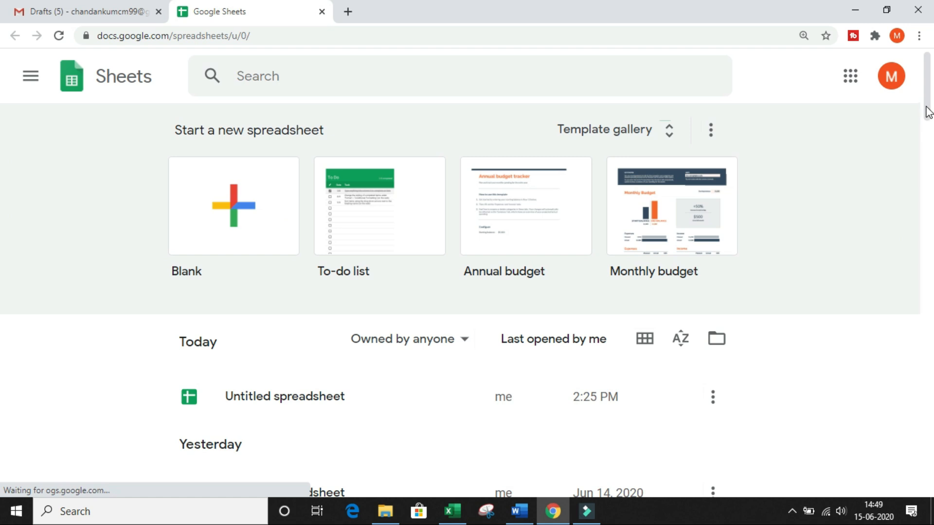
pyautogui.moveTo(927, 108); pyautogui.dragTo(928, 160)
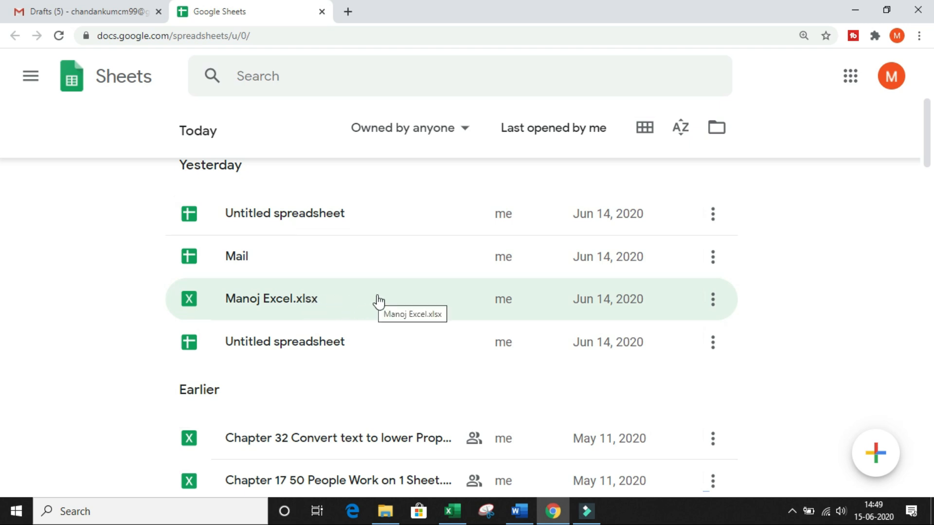
pyautogui.scroll(3, 382, 300)
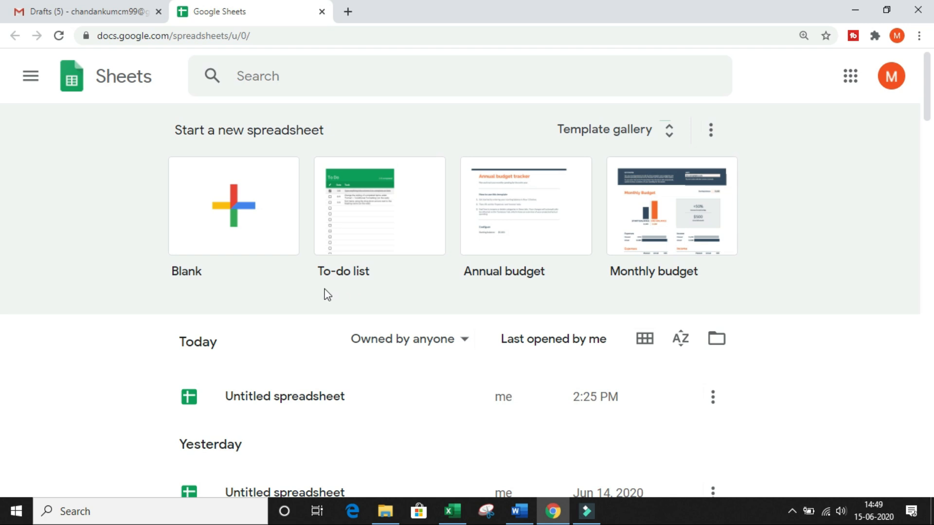
# Step: Create a blank spreadsheet and name it Payment Reminder Mail dt.15.06.20
pyautogui.click(227, 207)
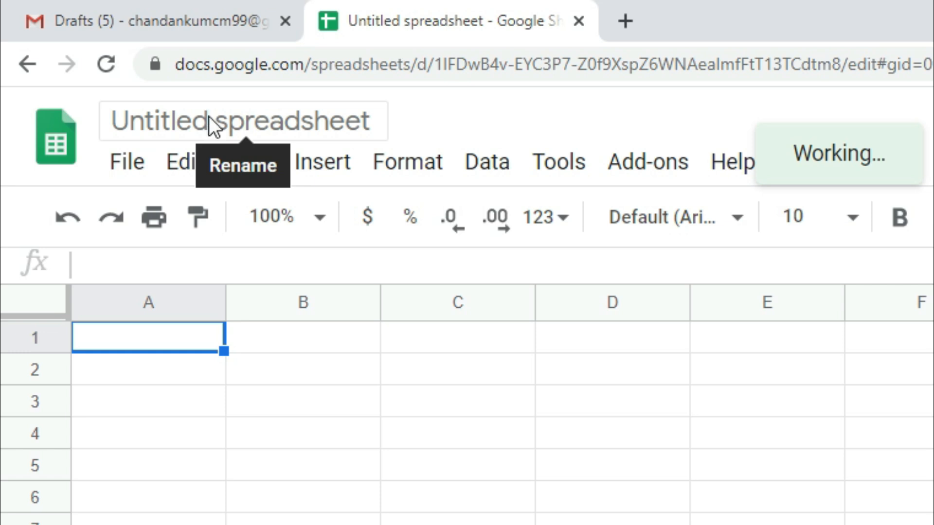
pyautogui.click(226, 116)
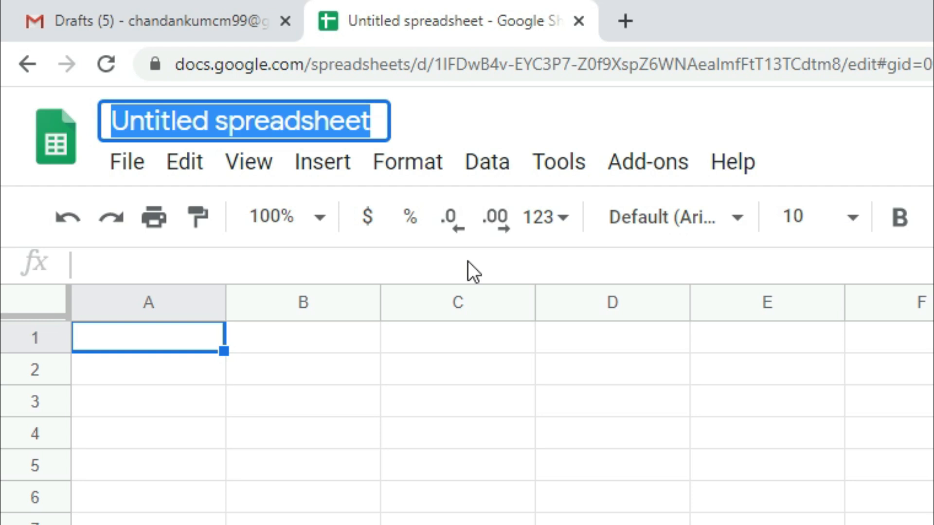
pyautogui.write('Payme')
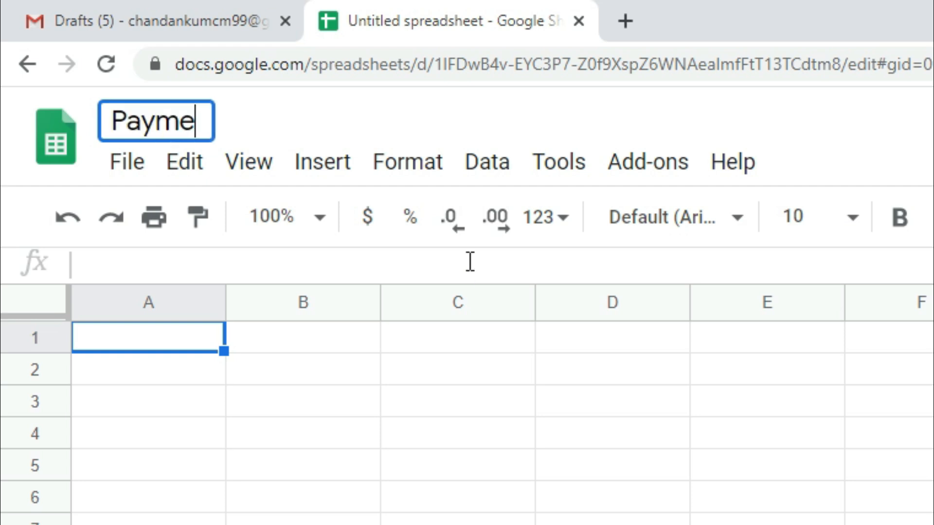
pyautogui.write('nt Remind')
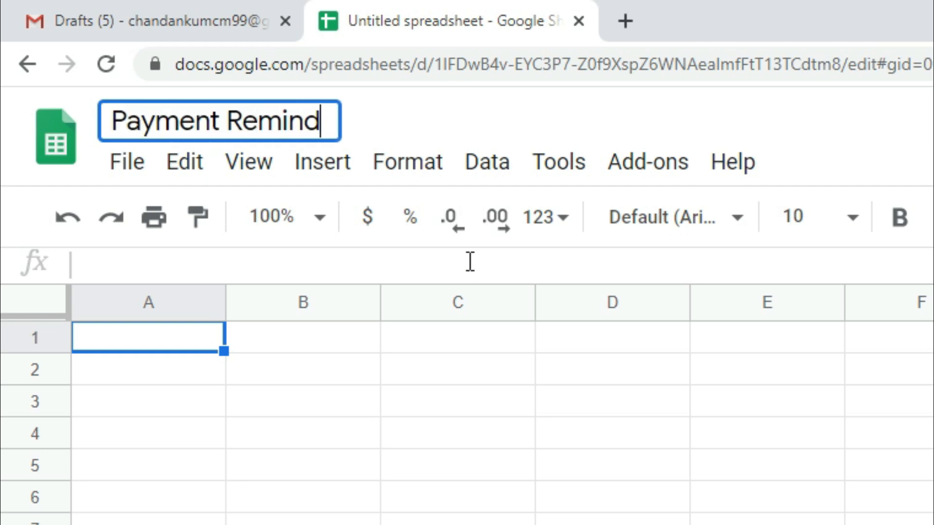
pyautogui.write('er Mail ')
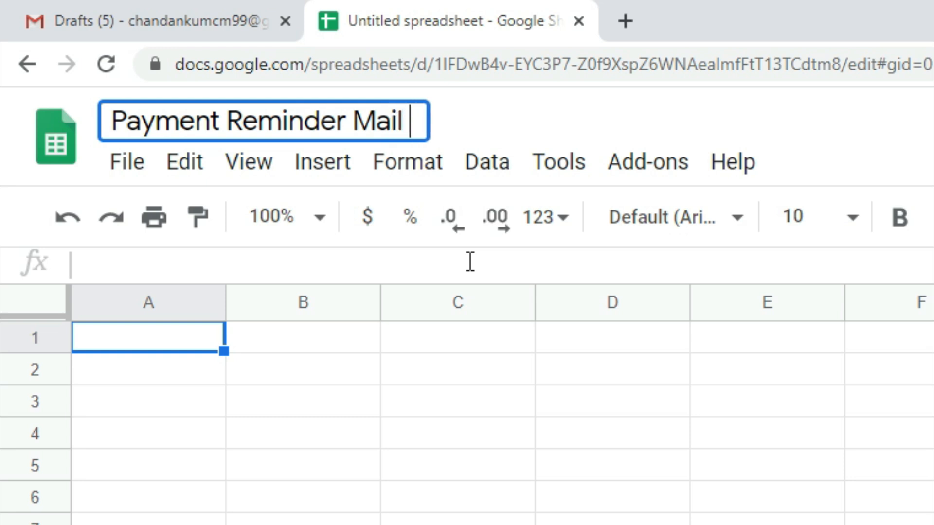
pyautogui.write('dt.')
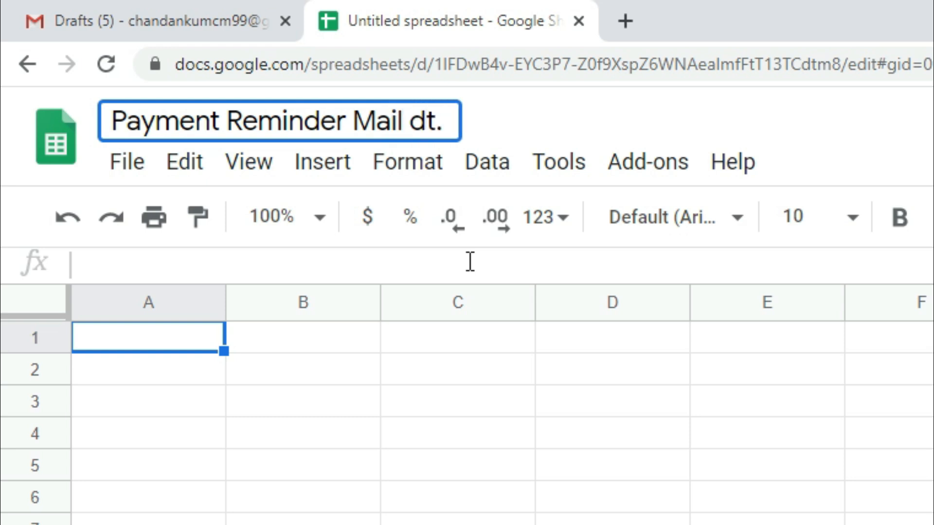
pyautogui.write('15.06.20')
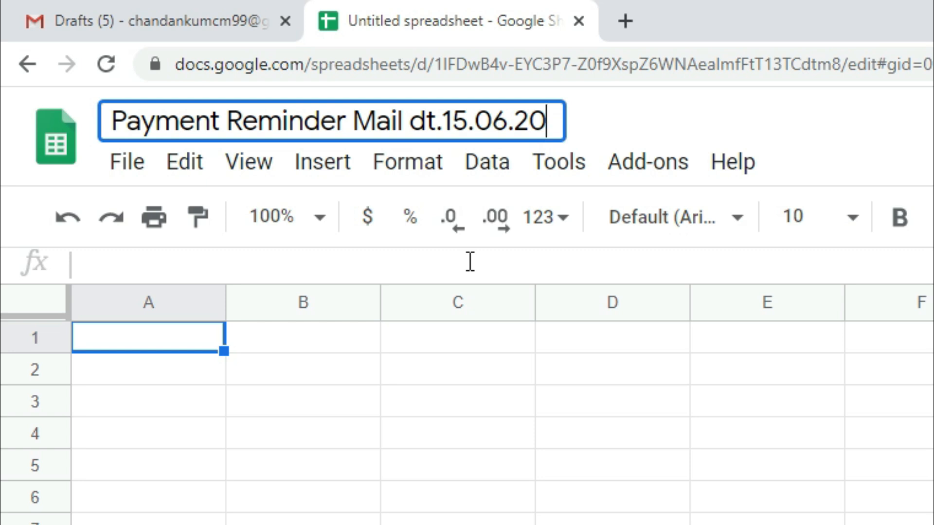
pyautogui.click(324, 351)
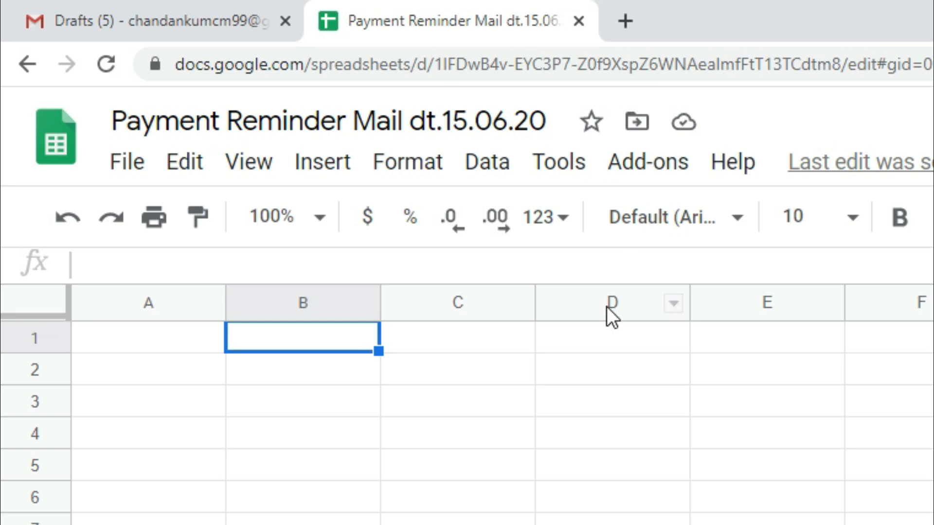
pyautogui.write('h')
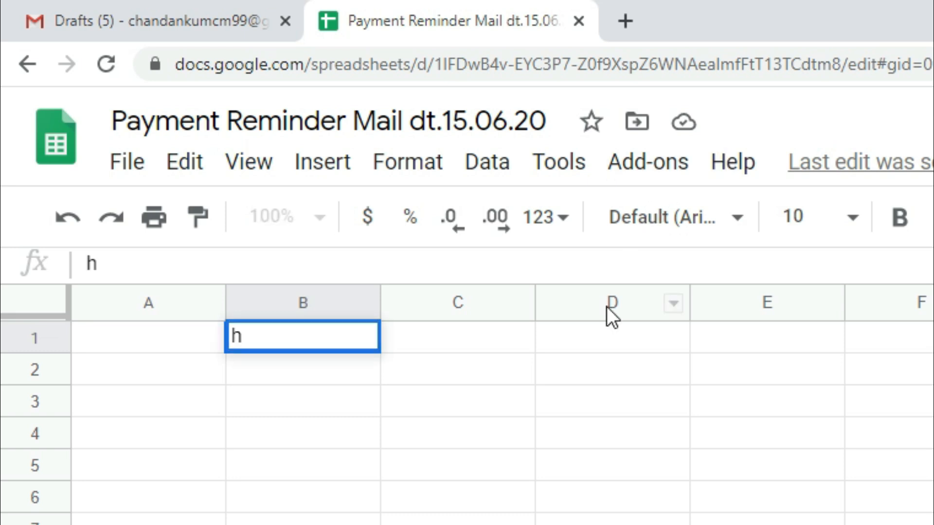
pyautogui.press('Return')
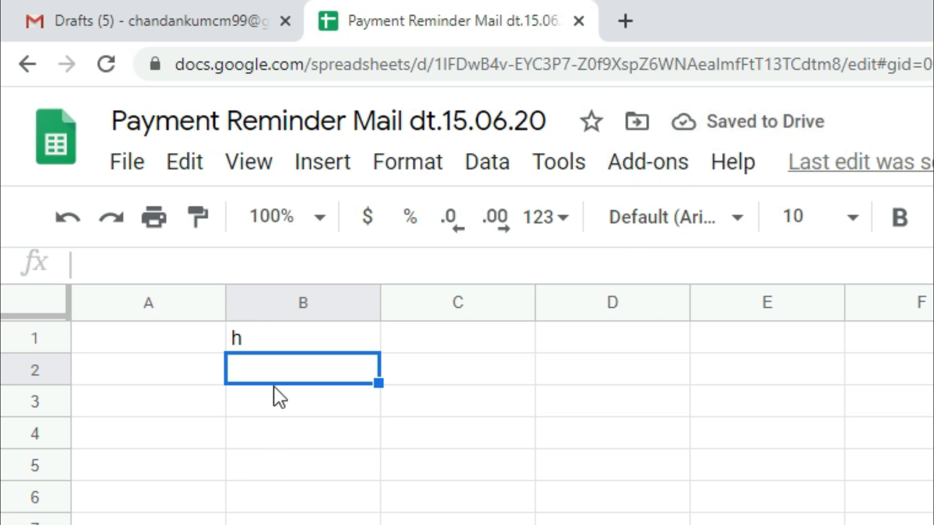
pyautogui.click(276, 343)
pyautogui.press('Delete')
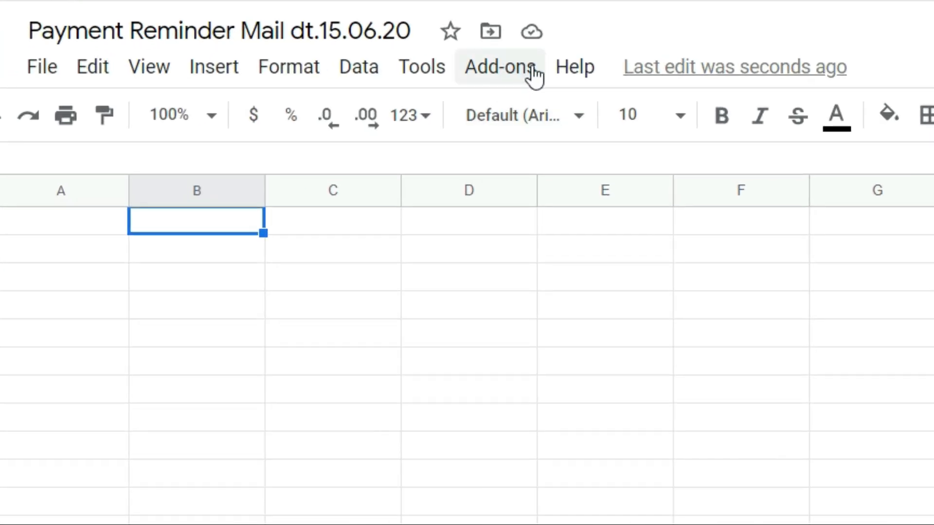
# Step: Search the G Suite Marketplace for the Yet Another Mail Merge add-on and open its details page
pyautogui.click(511, 69)
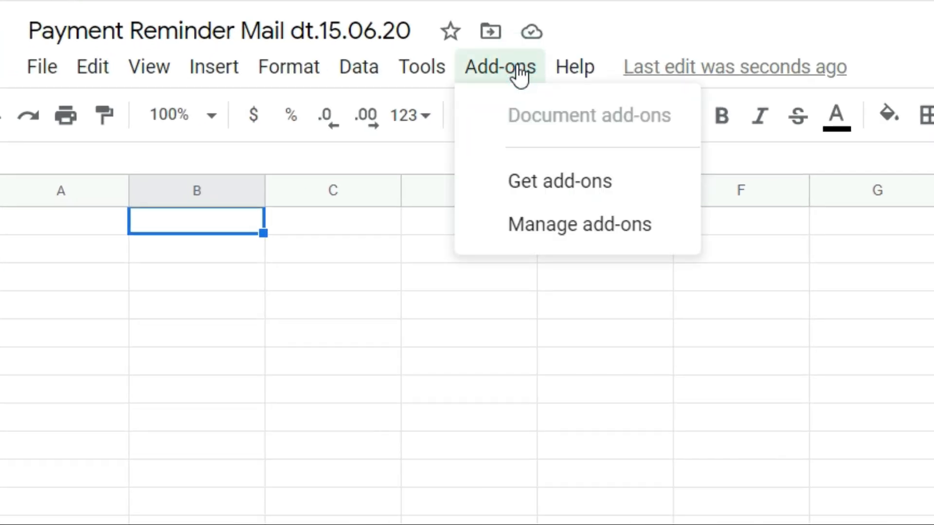
pyautogui.click(645, 181)
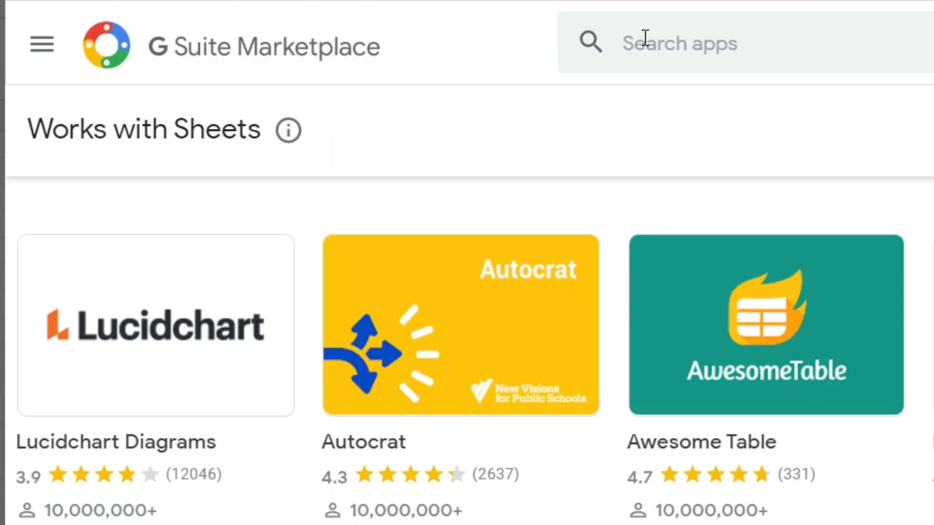
pyautogui.click(645, 39)
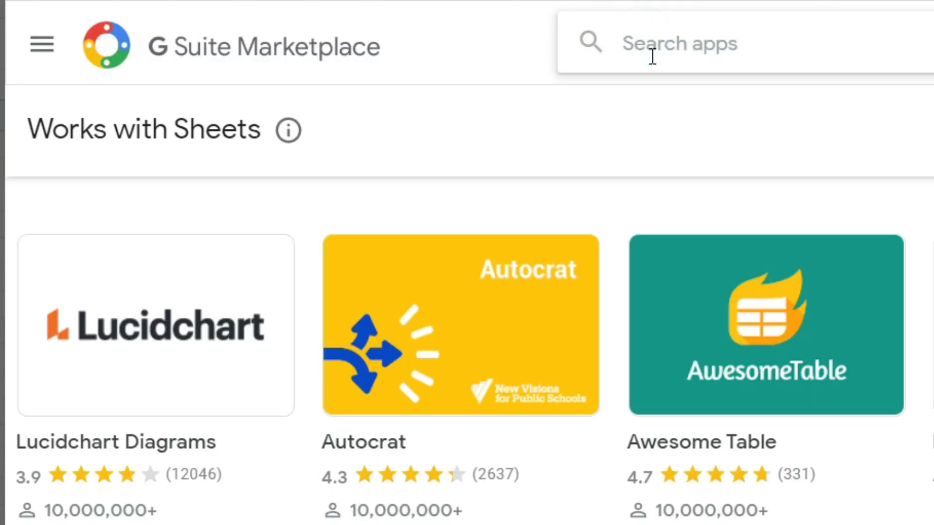
pyautogui.write('yet ano')
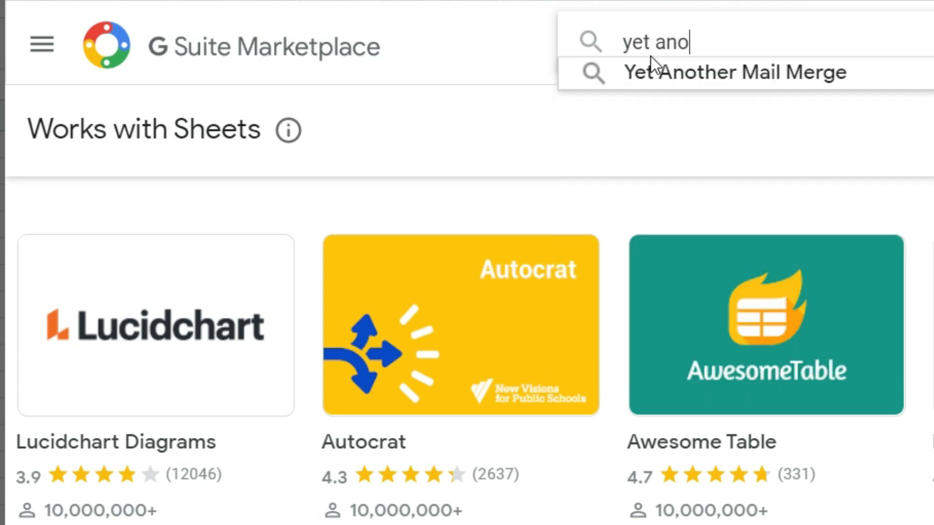
pyautogui.write('ther')
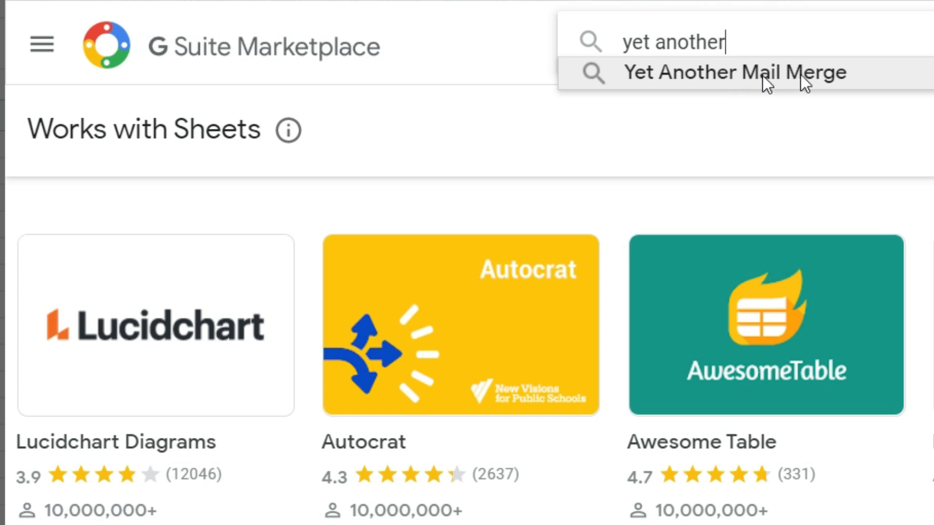
pyautogui.click(866, 72)
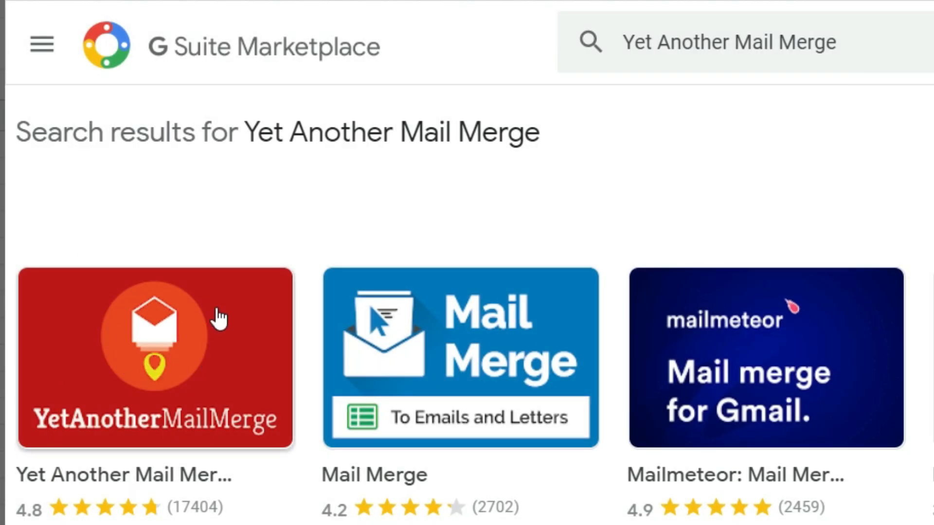
pyautogui.click(215, 327)
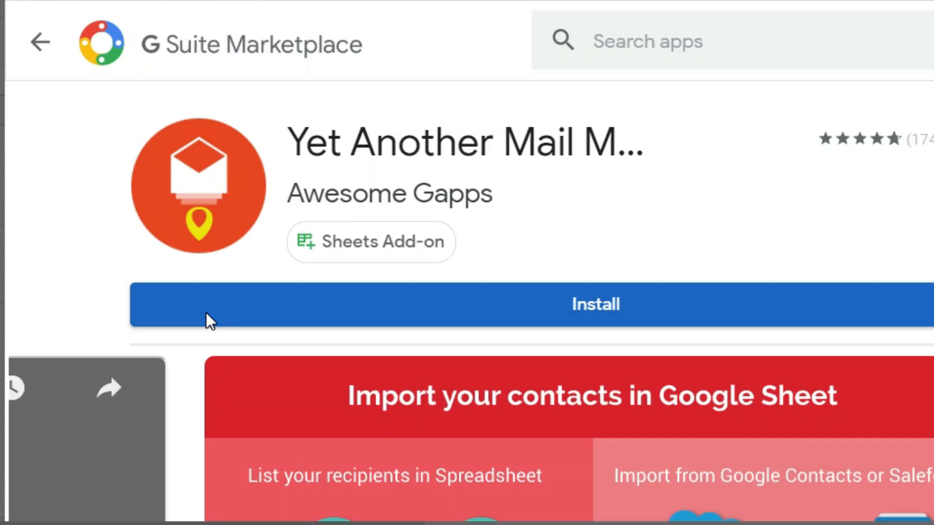
# Step: Install the Yet Another Mail Merge add-on, choosing the existing Google account and allowing the requested permissions
pyautogui.click(677, 302)
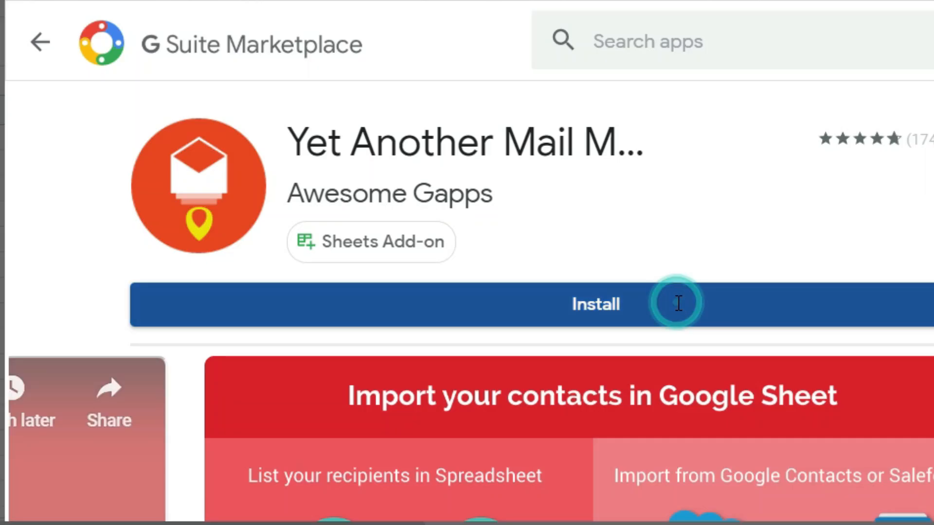
pyautogui.click(742, 419)
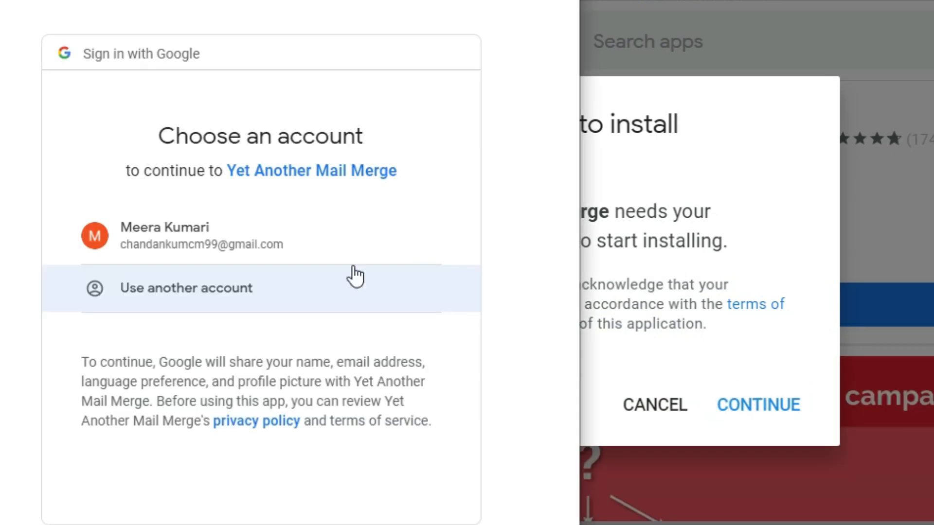
pyautogui.click(342, 239)
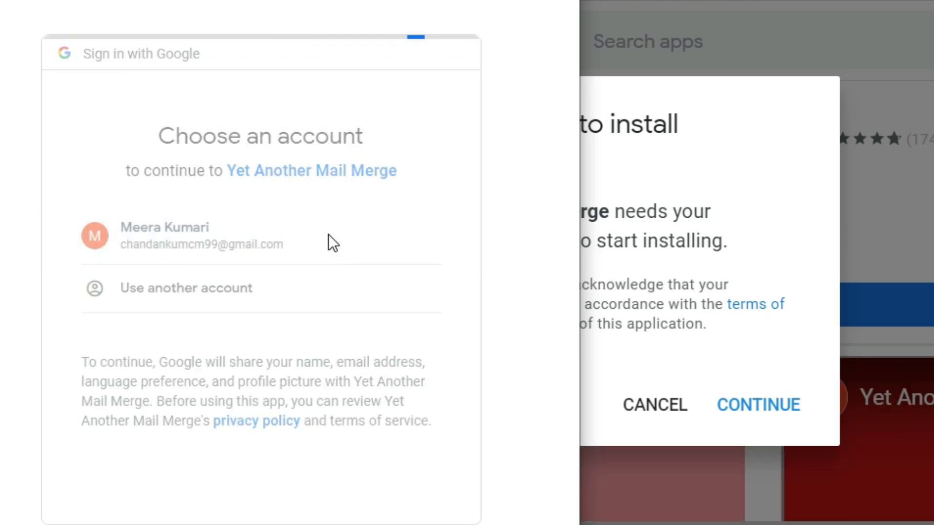
pyautogui.scroll(-10, 372, 262)
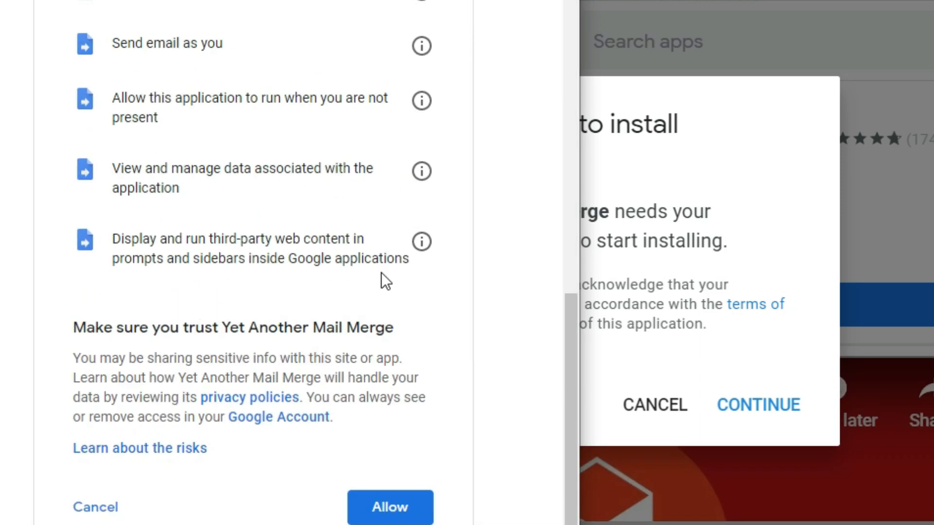
pyautogui.click(414, 499)
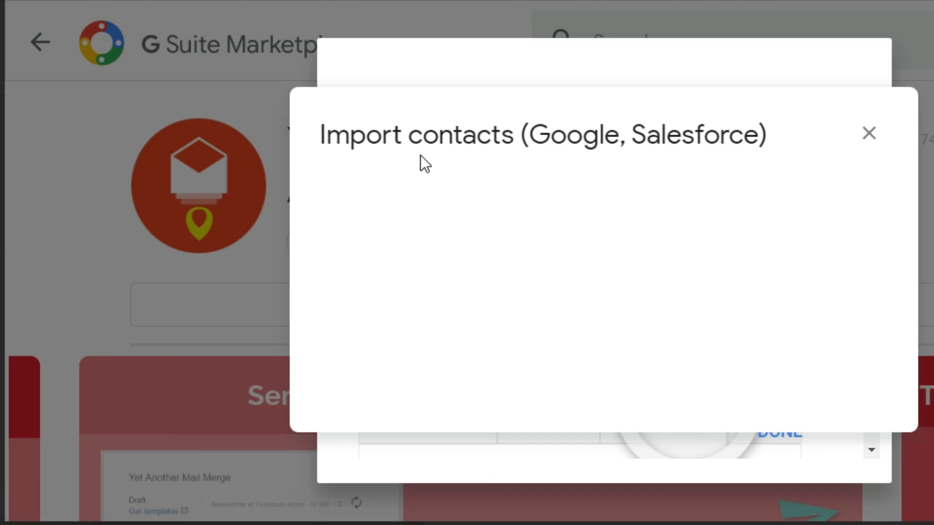
# Step: Dismiss the contact-import and installation dialogs, leave the marketplace and check for Yet Another Mail Merge among the spreadsheet's add-ons
pyautogui.click(866, 130)
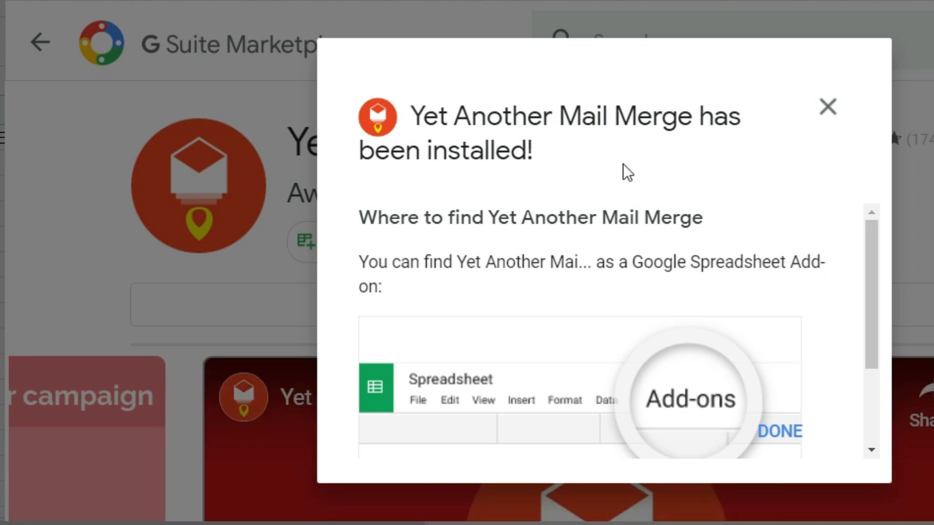
pyautogui.moveTo(552, 152); pyautogui.dragTo(372, 148)
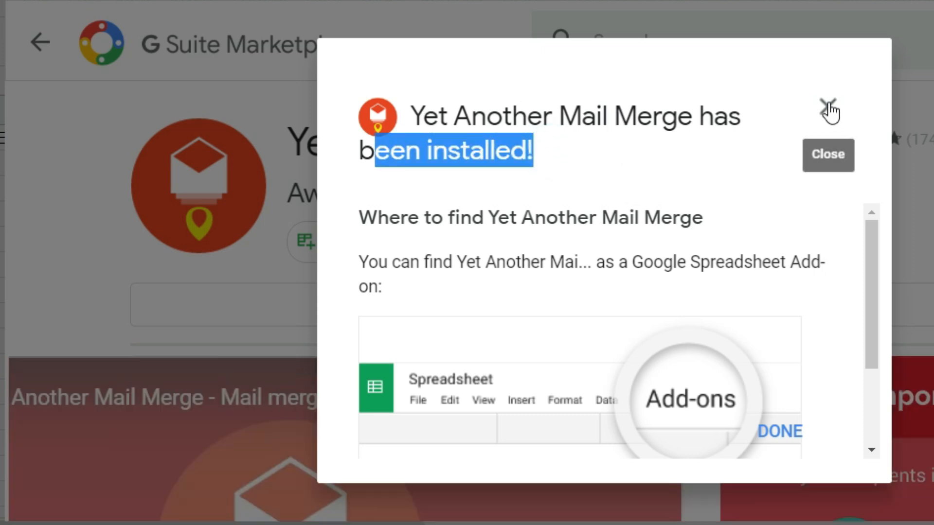
pyautogui.click(828, 105)
pyautogui.click(860, 122)
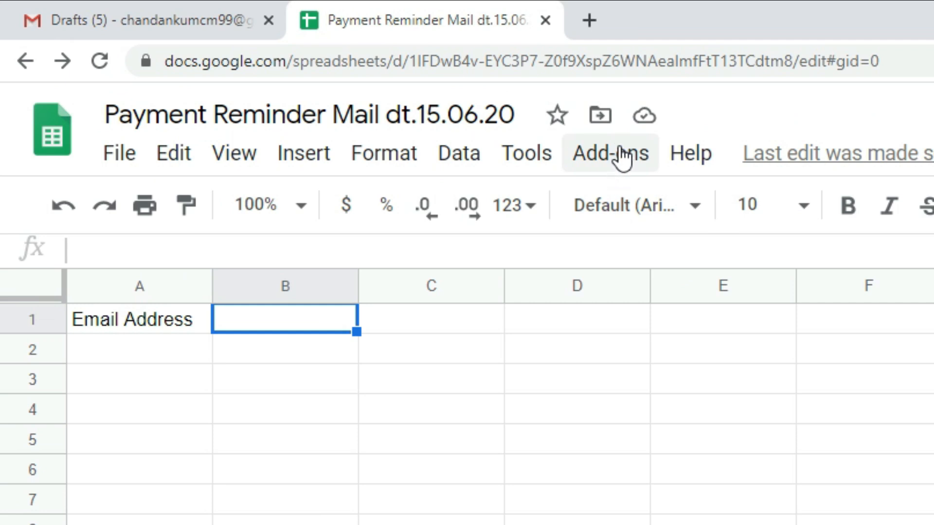
pyautogui.click(623, 157)
pyautogui.moveTo(652, 298)
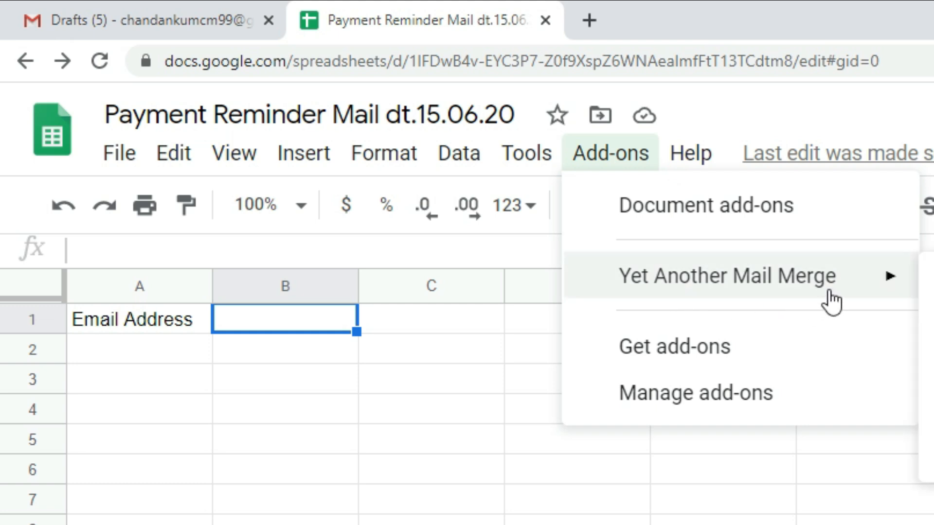
# Step: Clear the Email Address heading from cell A1, and switch to the gmail mail merge workbook in Excel with its window maximised
pyautogui.click(159, 325)
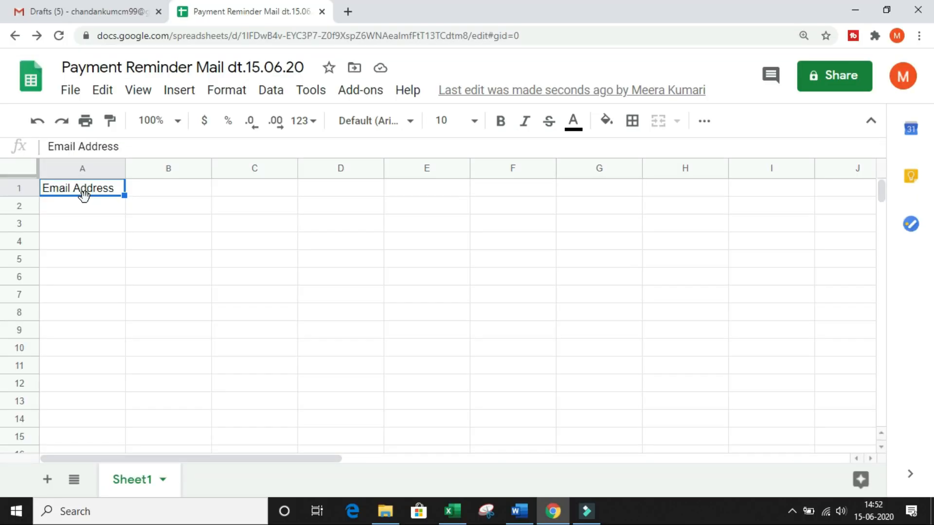
pyautogui.press('Delete')
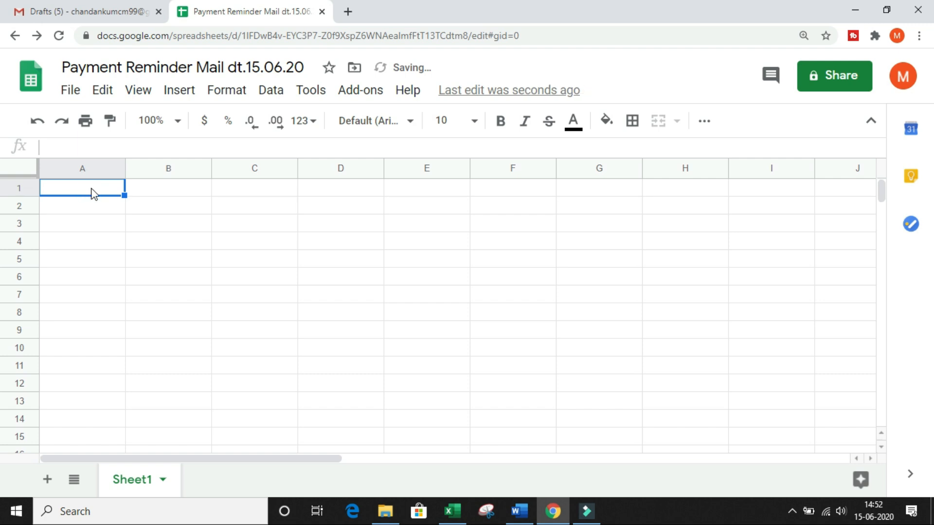
pyautogui.click(452, 510)
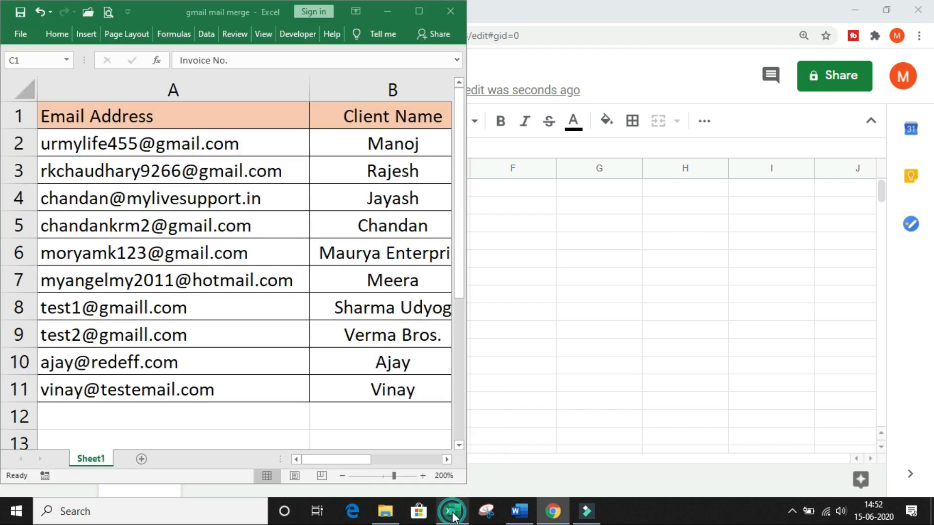
pyautogui.click(419, 11)
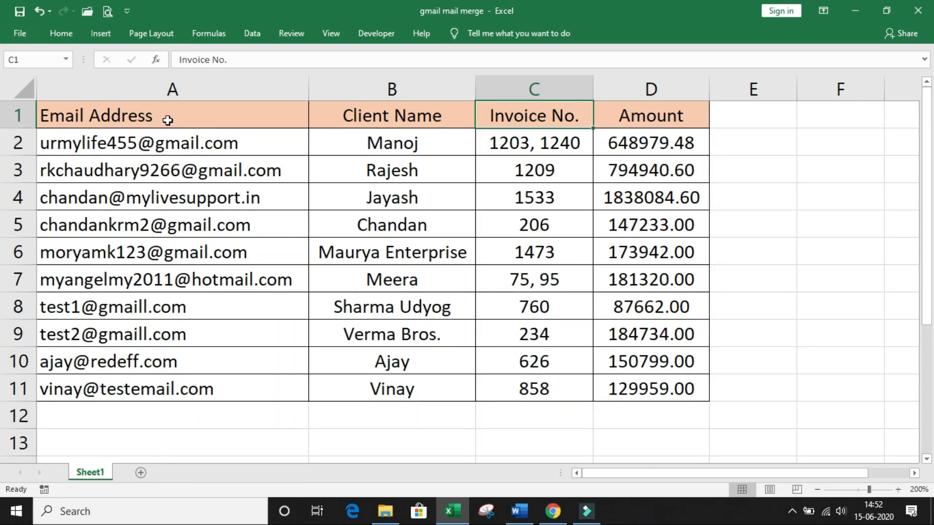
# Step: Copy the client table A1:D11 with its headings from Excel and paste it into the Google Sheet starting at cell A1
pyautogui.click(171, 112)
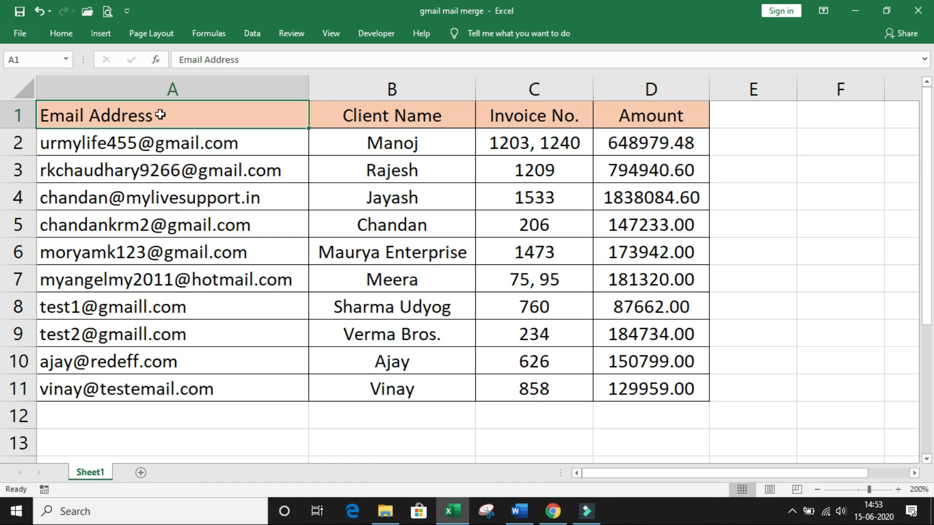
pyautogui.moveTo(157, 115); pyautogui.dragTo(671, 389)
pyautogui.hotkey('ctrl', 'c')
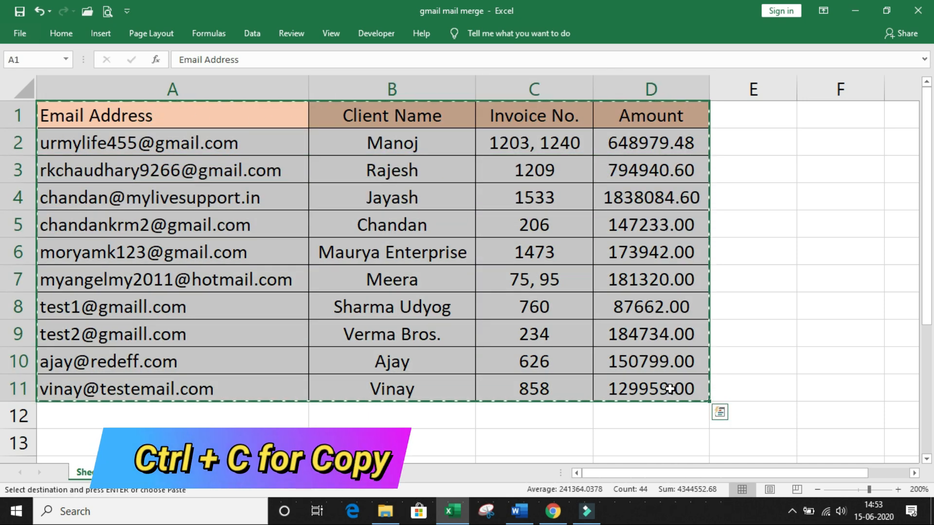
pyautogui.hotkey('alt', 'Tab')
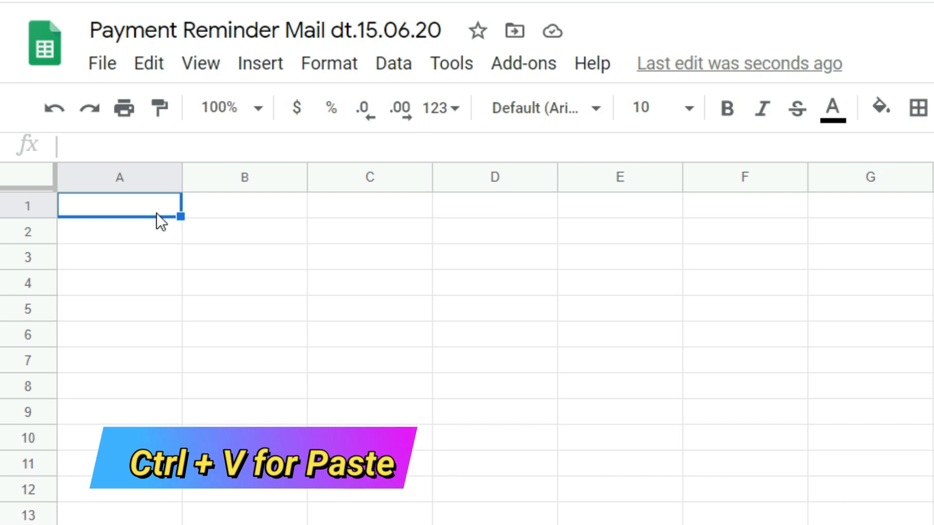
pyautogui.hotkey('ctrl', 'v')
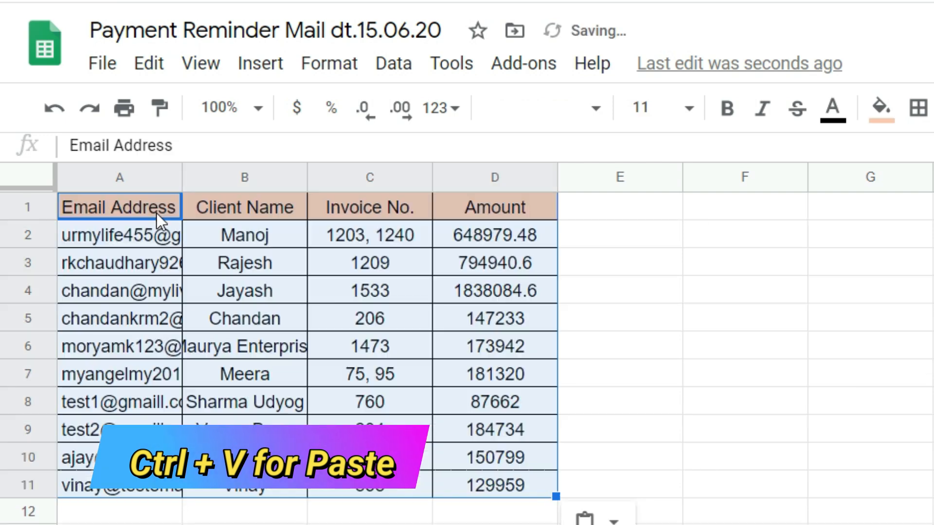
# Step: Auto-fit the widths of columns A and B so the email addresses and client names fit their contents
pyautogui.doubleClick(180, 175)
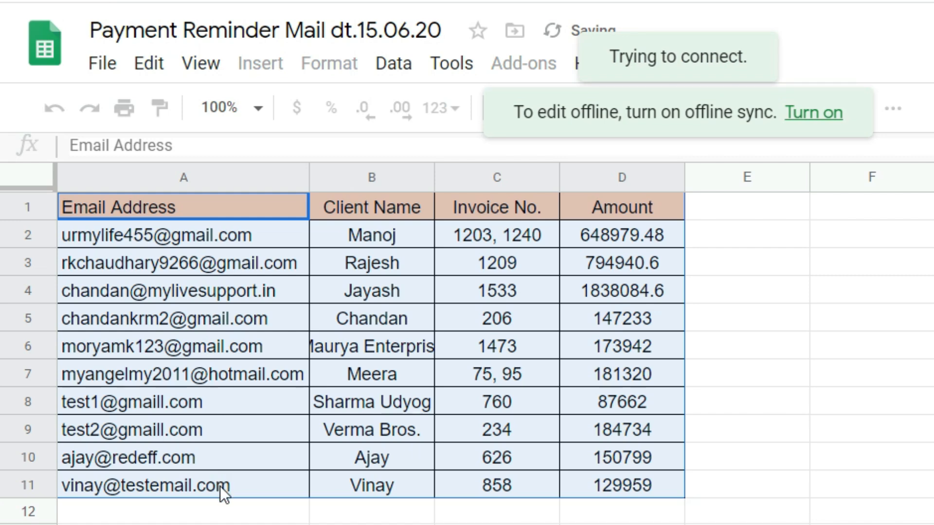
pyautogui.click(241, 251)
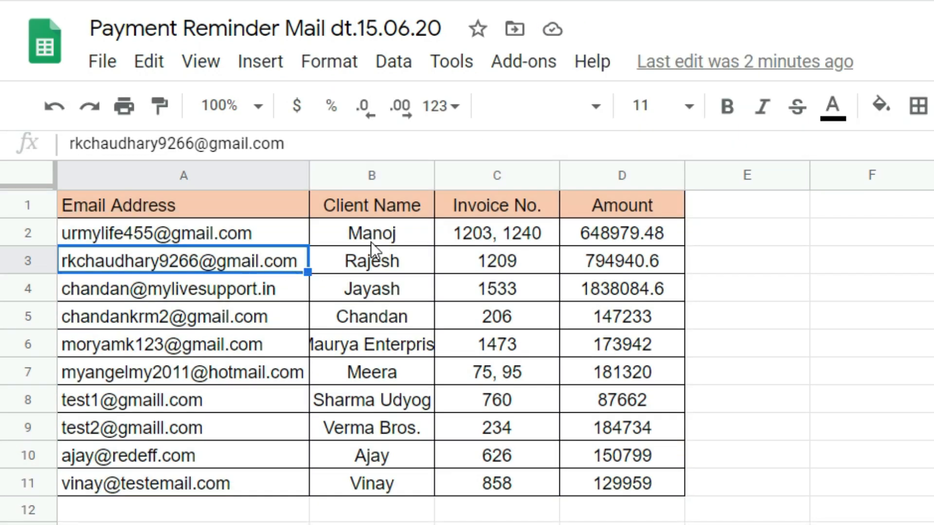
pyautogui.doubleClick(431, 171)
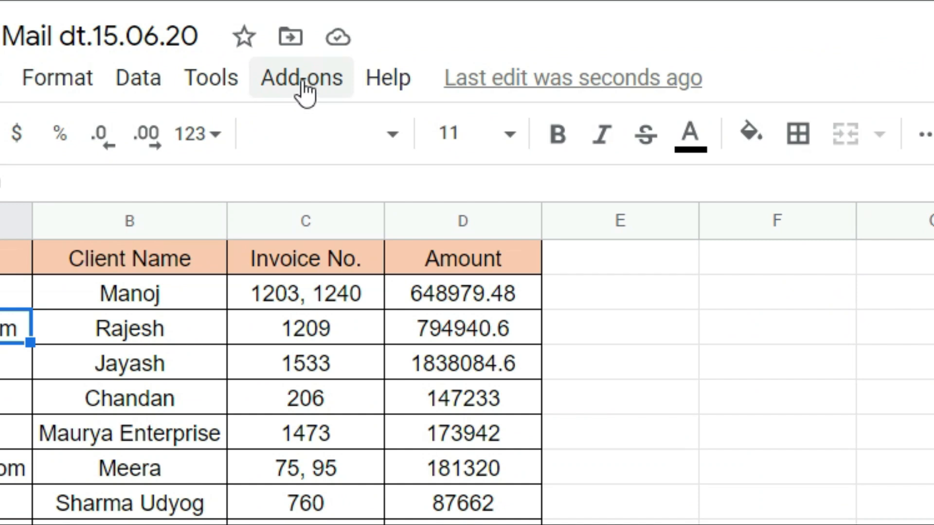
# Step: Start a mail merge with the Yet Another Mail Merge add-on and continue past the plan information
pyautogui.click(316, 83)
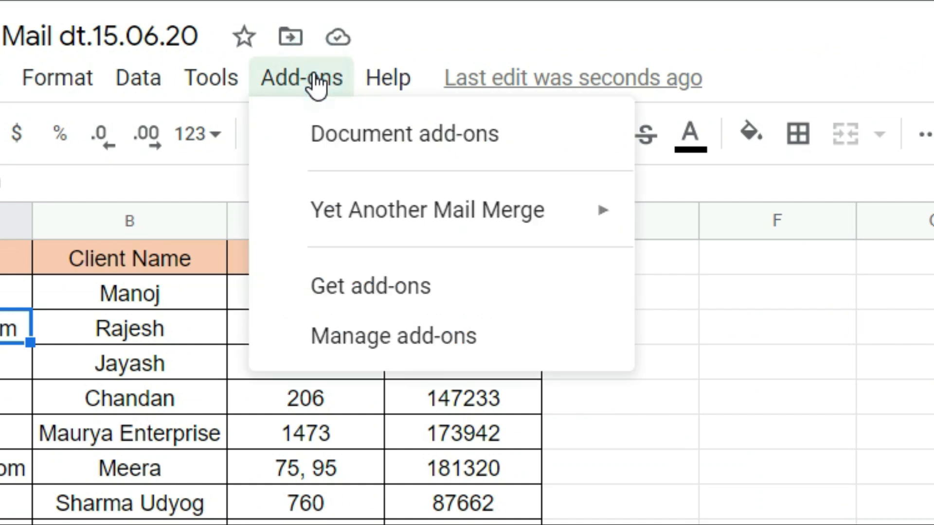
pyautogui.moveTo(336, 214)
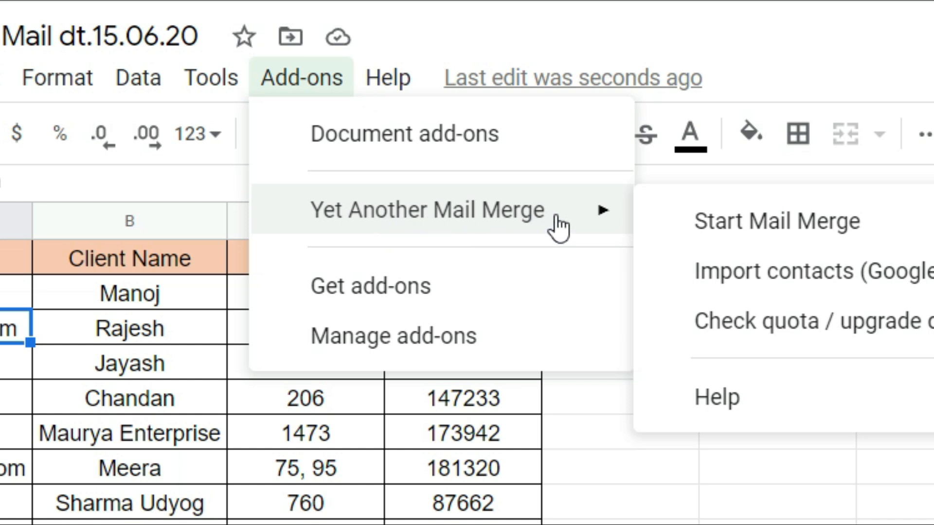
pyautogui.click(911, 227)
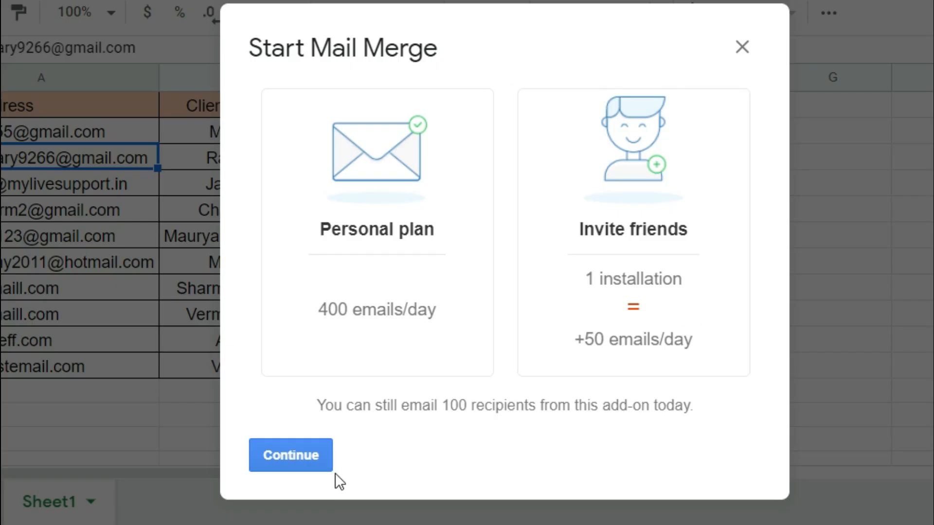
pyautogui.click(291, 455)
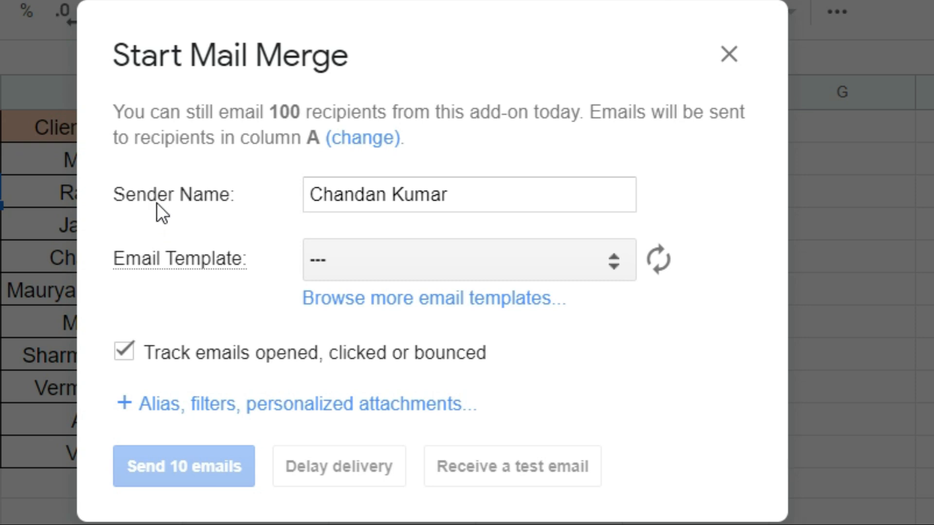
# Step: Keep the existing sender name and choose the Payment Reminder draft as the email template
pyautogui.click(479, 199)
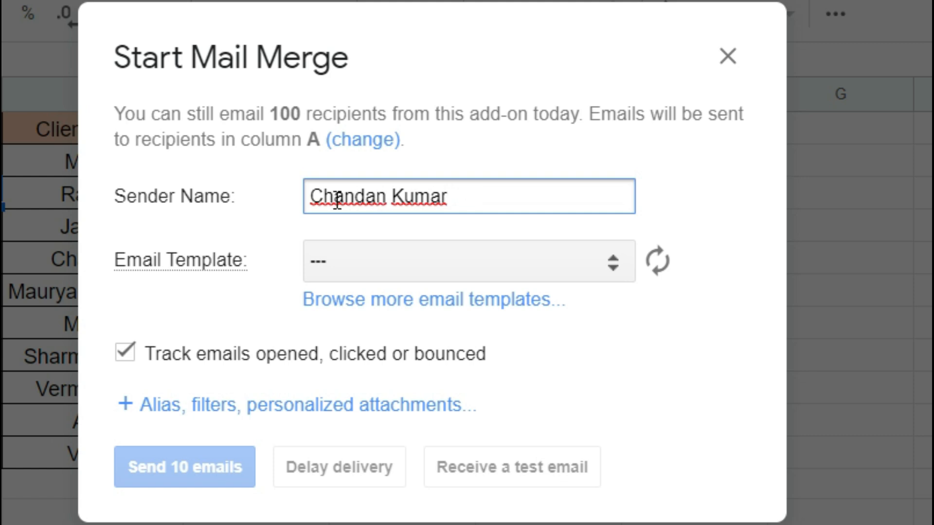
pyautogui.moveTo(182, 260)
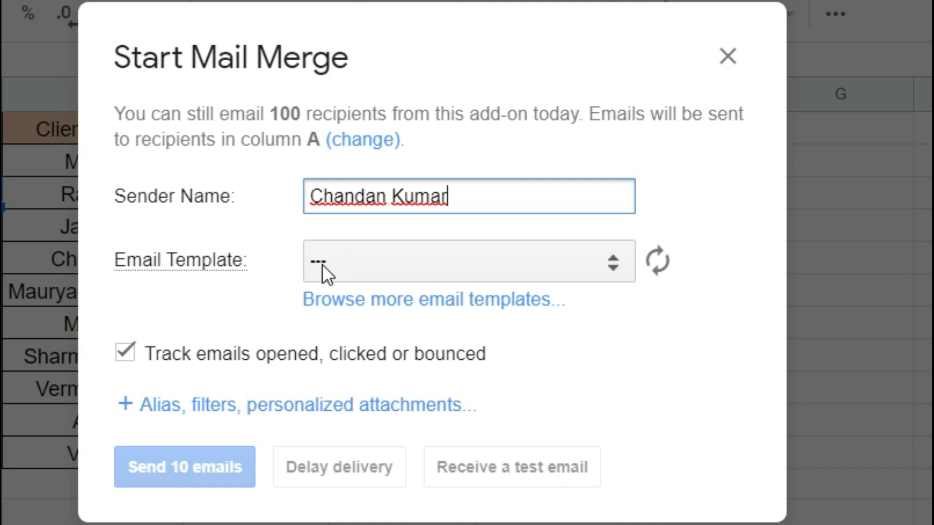
pyautogui.click(361, 259)
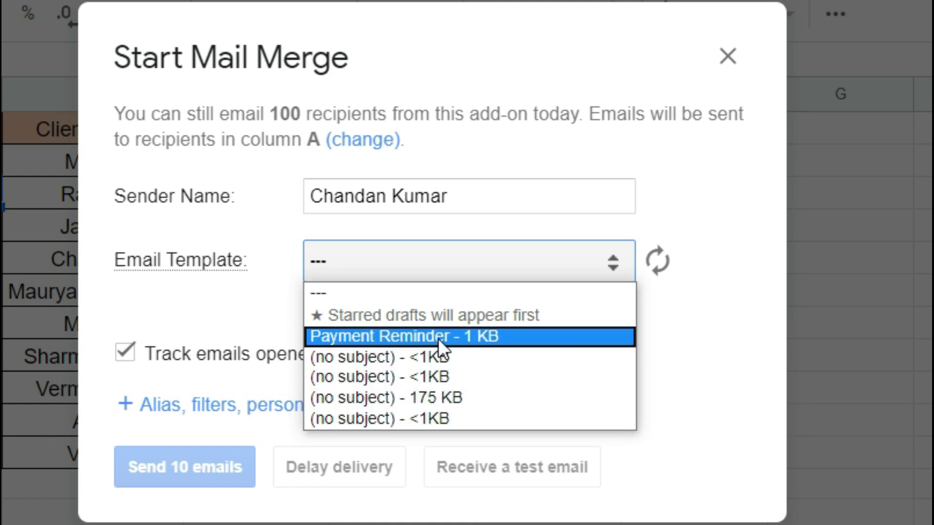
pyautogui.click(539, 337)
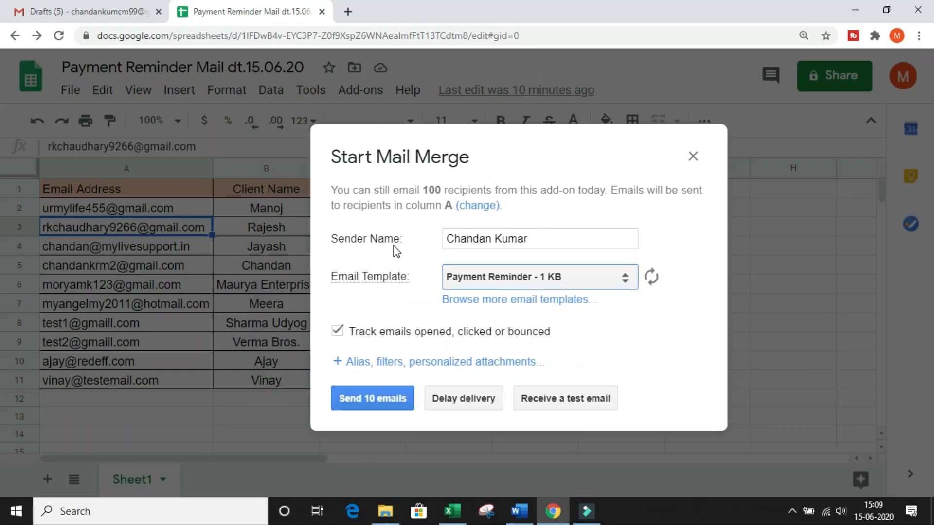
# Step: Look over the client ledger files in the Party Ledger folder in File Explorer, and return to the mail merge in Chrome
pyautogui.moveTo(316, 524)
pyautogui.click(390, 516)
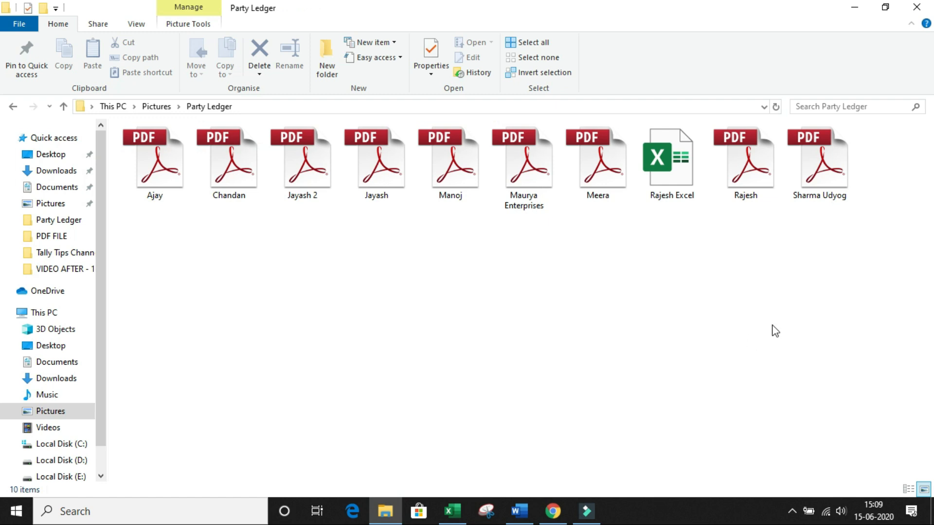
pyautogui.moveTo(900, 241); pyautogui.dragTo(135, 168)
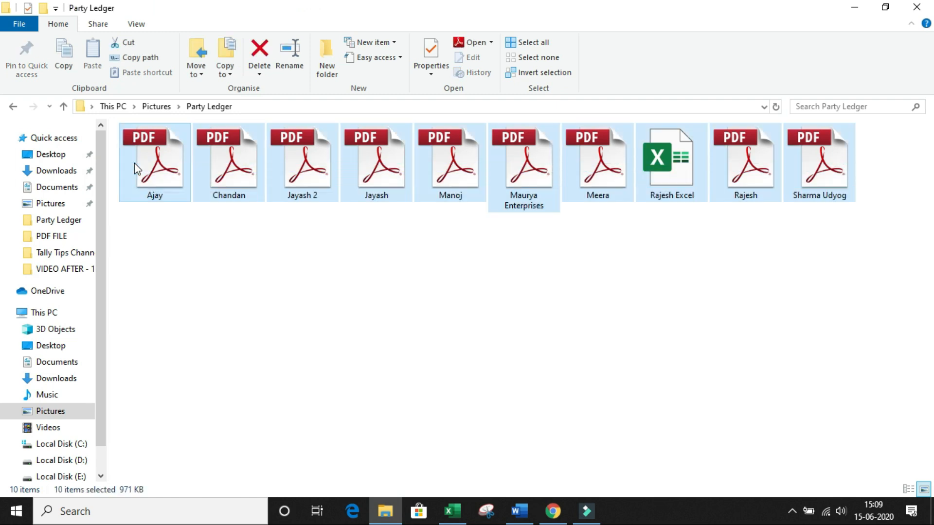
pyautogui.click(330, 274)
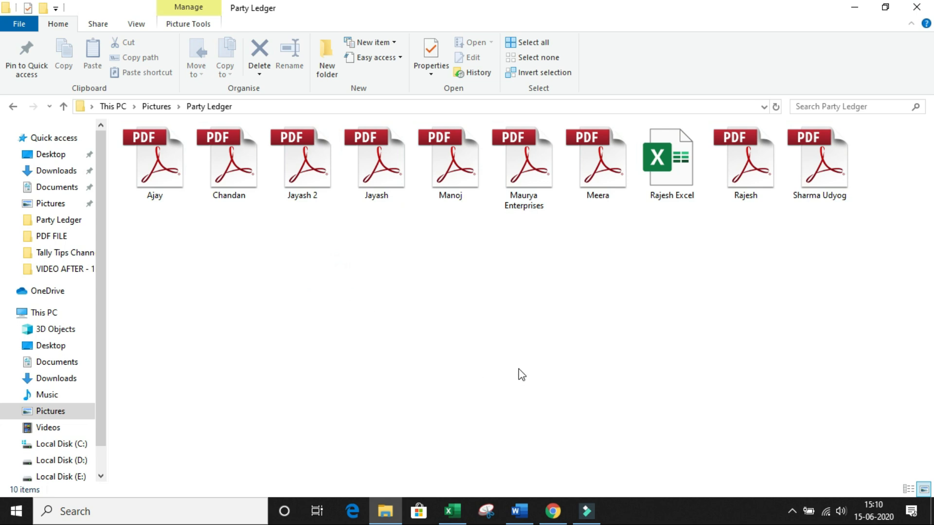
pyautogui.click(553, 511)
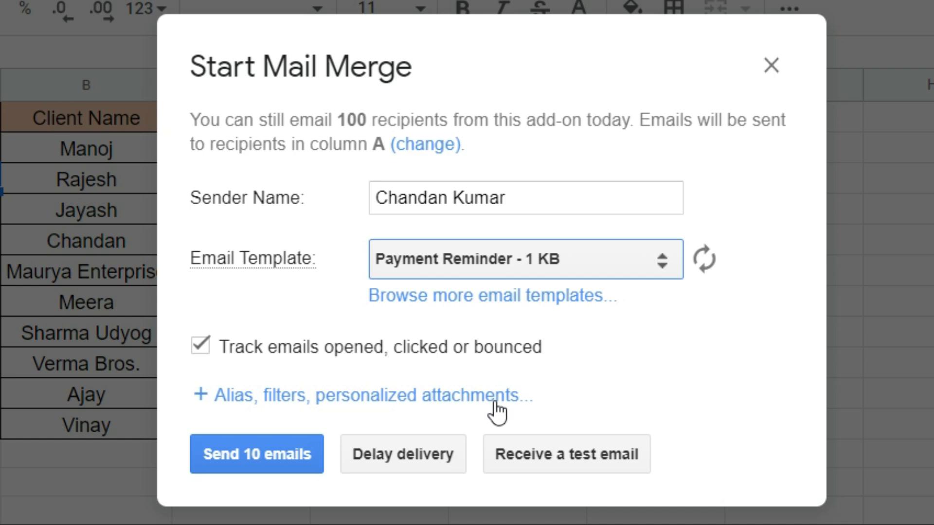
# Step: Open the merge's alias, filter and personalized attachment options, and locate the Party Ledger folder inside Pictures in File Explorer
pyautogui.click(461, 402)
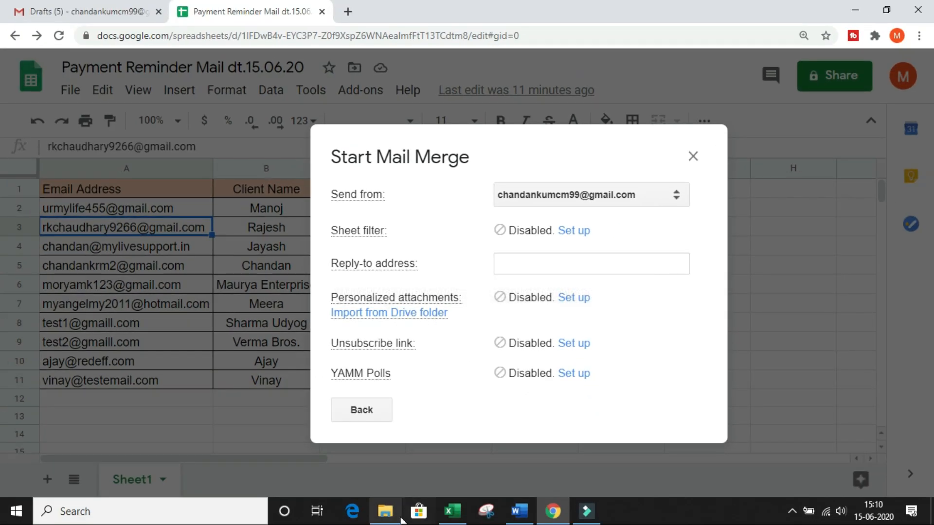
pyautogui.moveTo(390, 519)
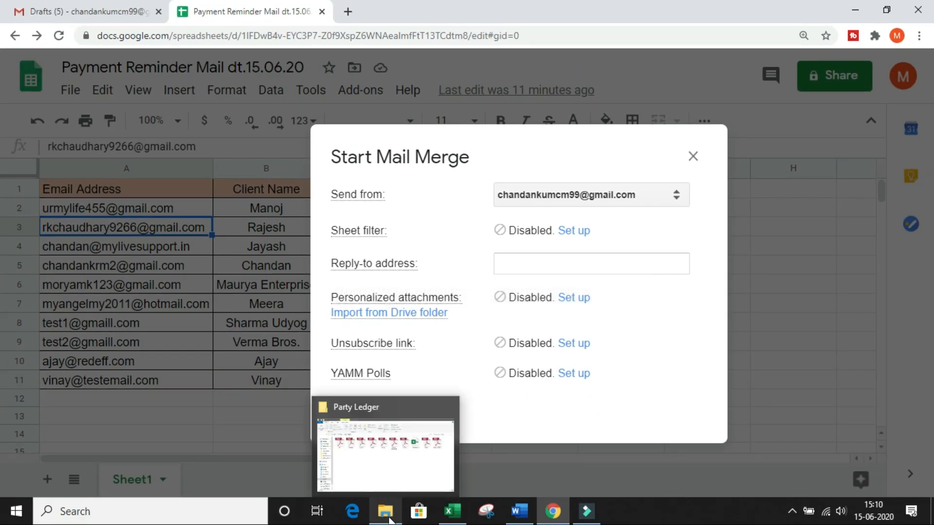
pyautogui.click(390, 427)
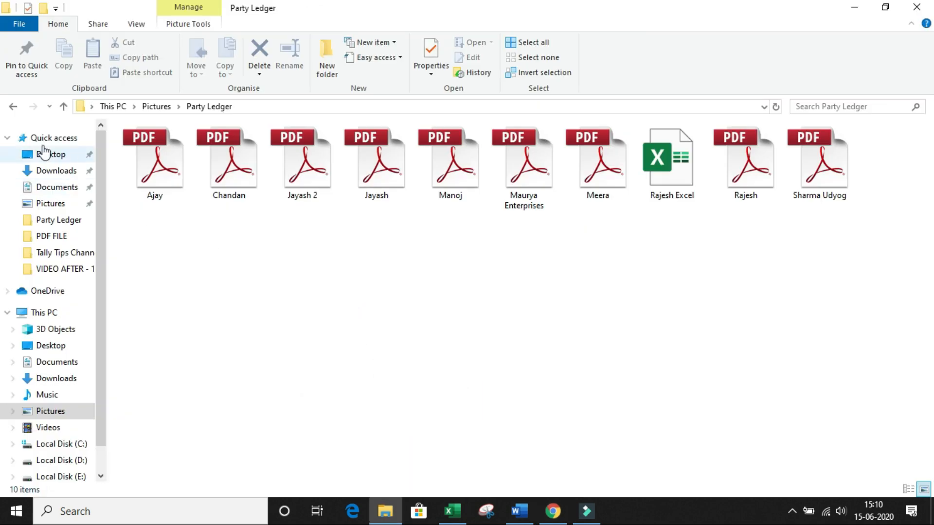
pyautogui.click(12, 107)
pyautogui.click(214, 232)
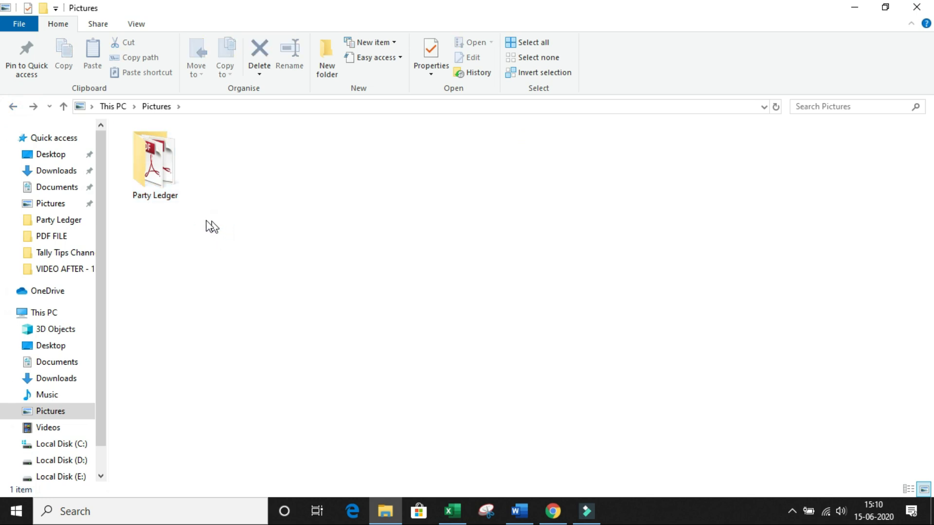
pyautogui.click(151, 188)
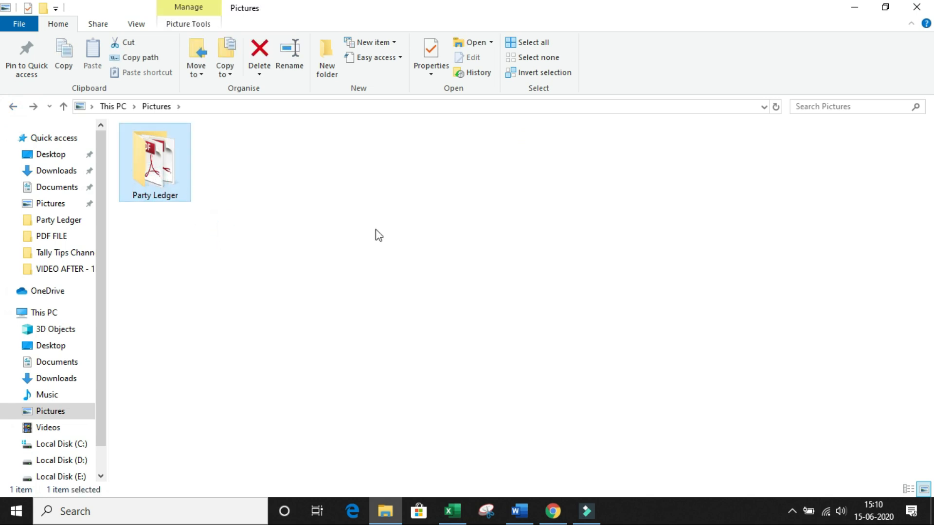
pyautogui.click(554, 511)
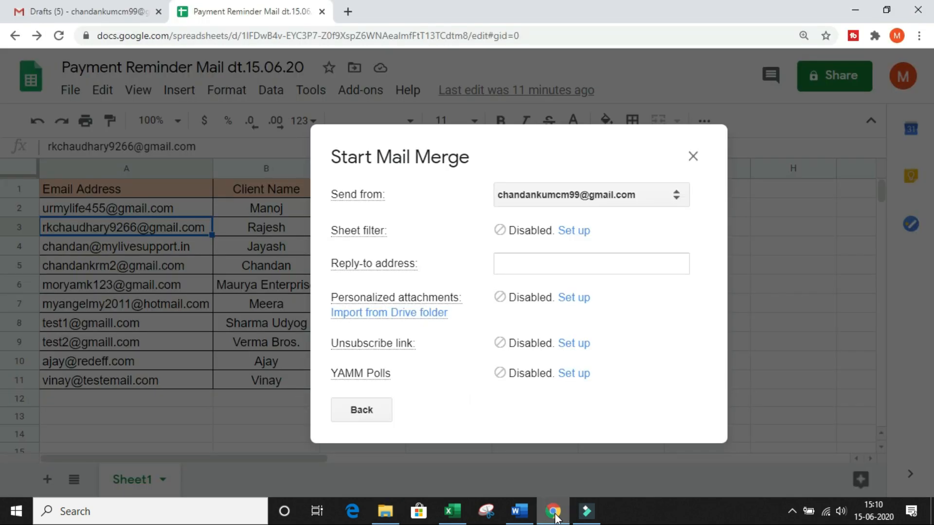
# Step: Go to the Gmail drafts page and open Google Drive from its Google apps
pyautogui.click(68, 11)
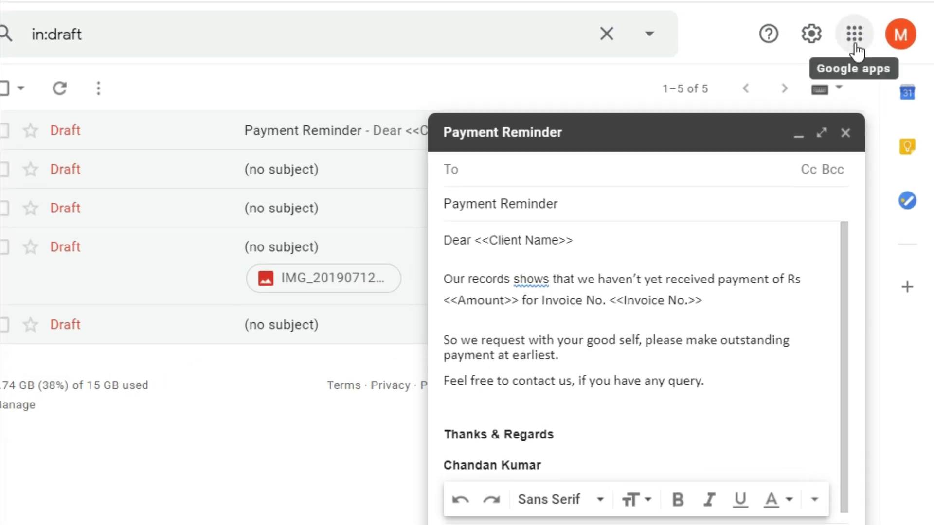
pyautogui.click(855, 35)
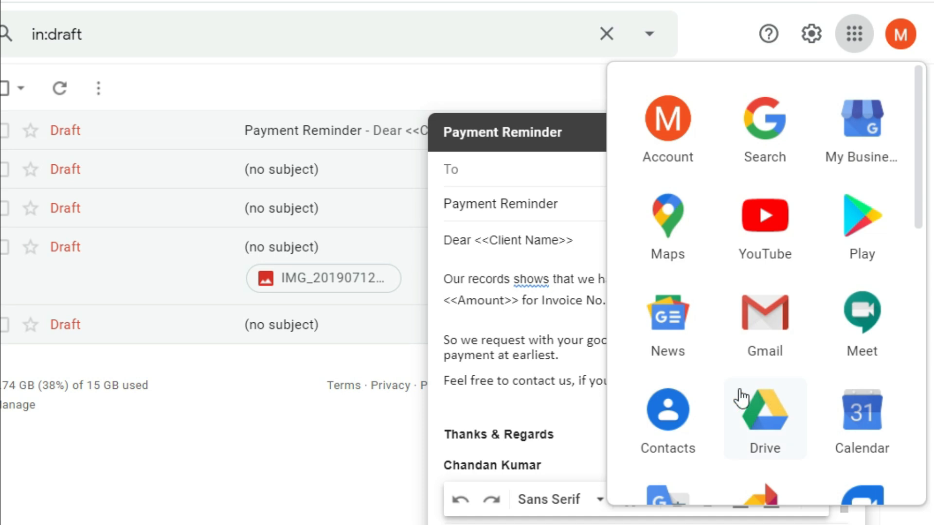
pyautogui.click(785, 399)
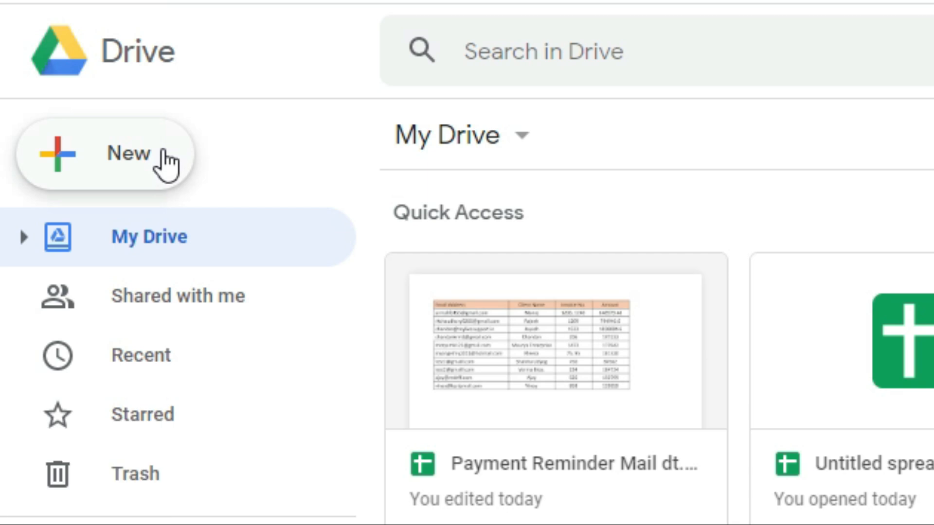
# Step: Upload the Party Ledger folder with all its files to My Drive and dismiss the upload notice
pyautogui.click(143, 161)
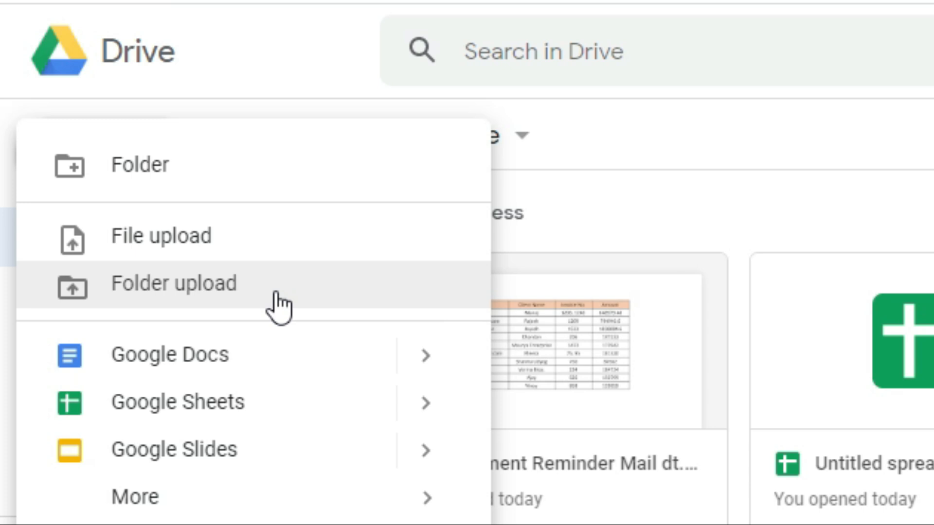
pyautogui.click(322, 282)
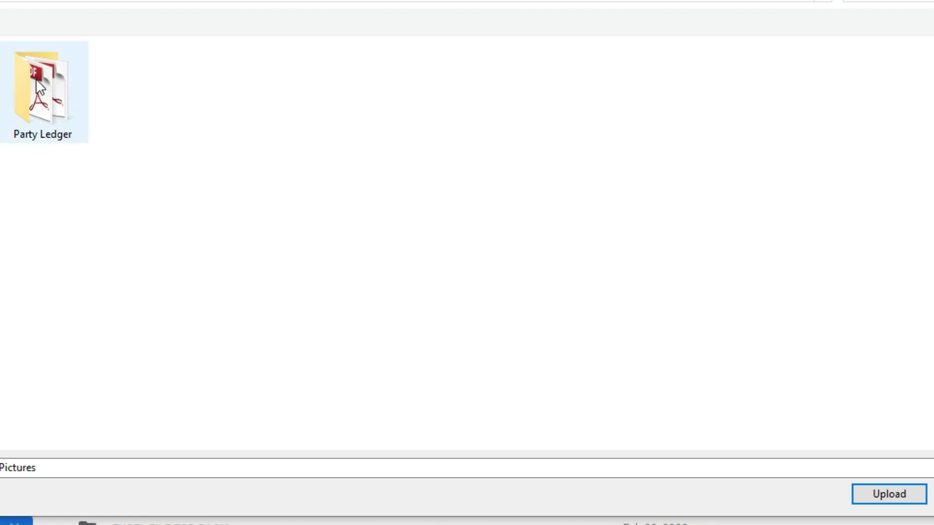
pyautogui.click(39, 87)
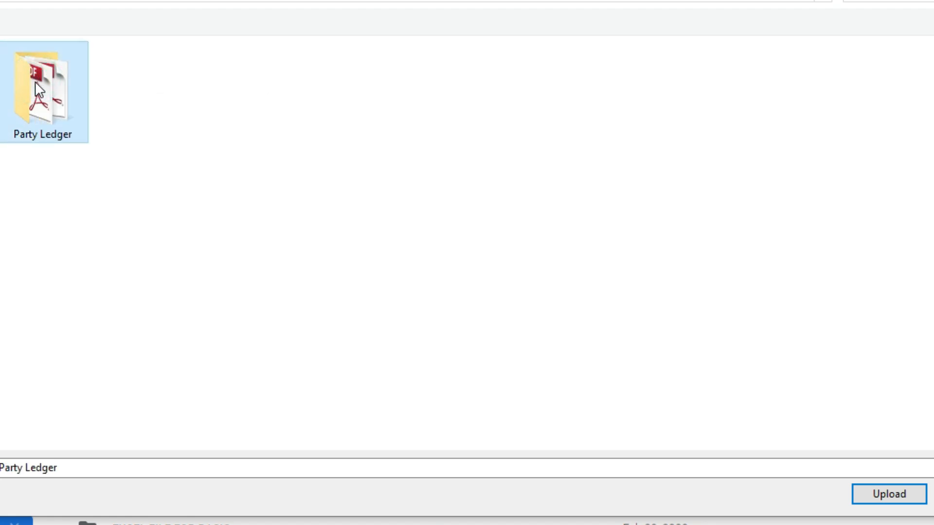
pyautogui.click(909, 497)
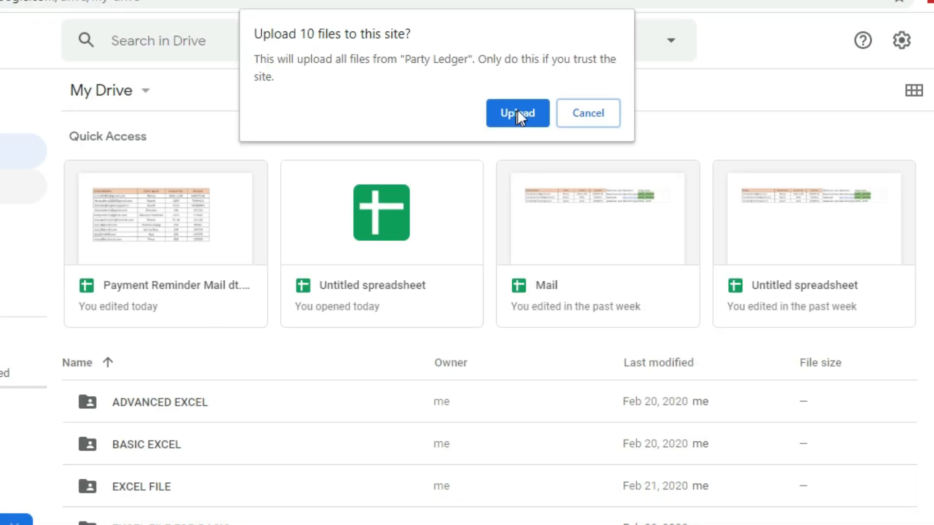
pyautogui.click(518, 113)
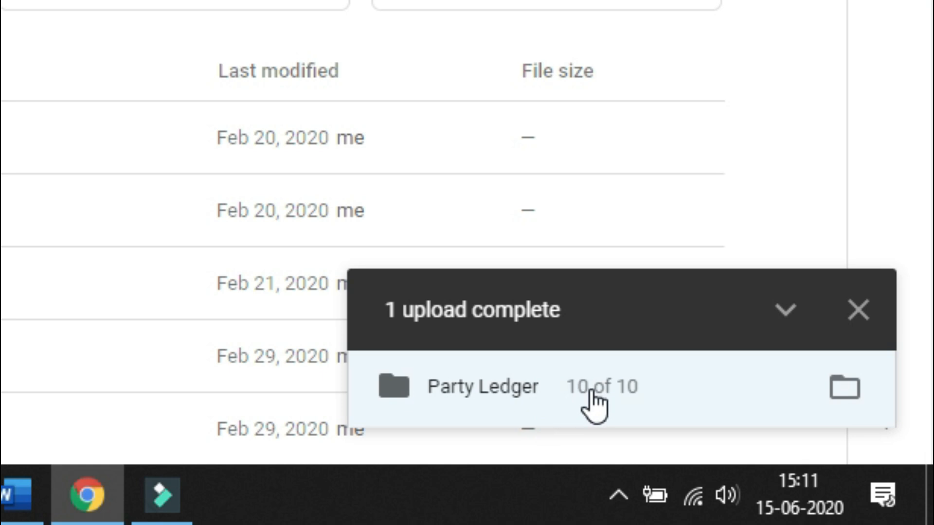
pyautogui.click(856, 309)
# Step: Check the uploaded files under Recent and the Party Ledger folder in My Drive, and close Drive to return to the mail merge spreadsheet
pyautogui.click(137, 176)
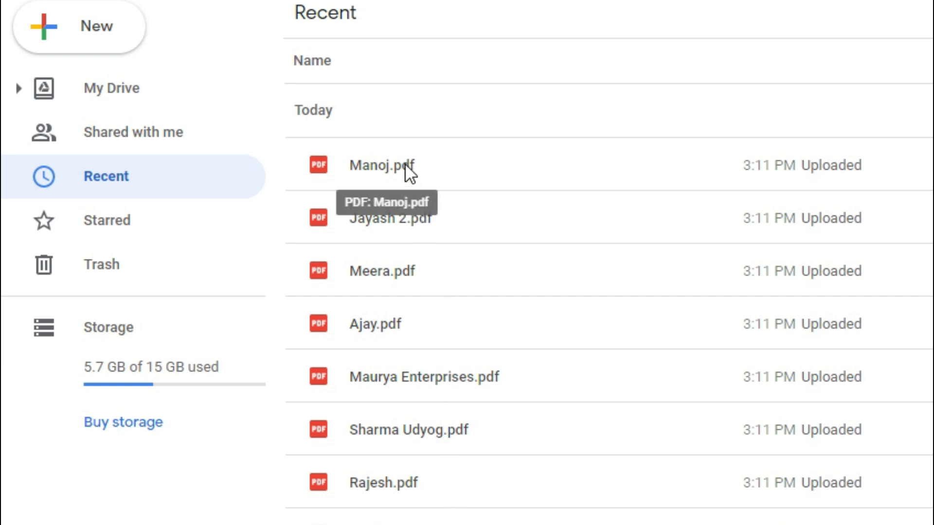
pyautogui.click(146, 92)
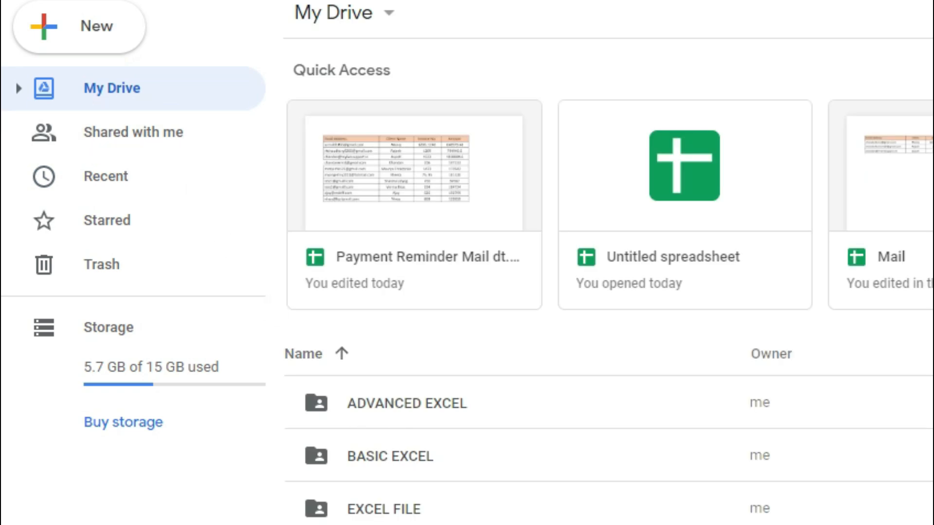
pyautogui.scroll(-5, 608, 277)
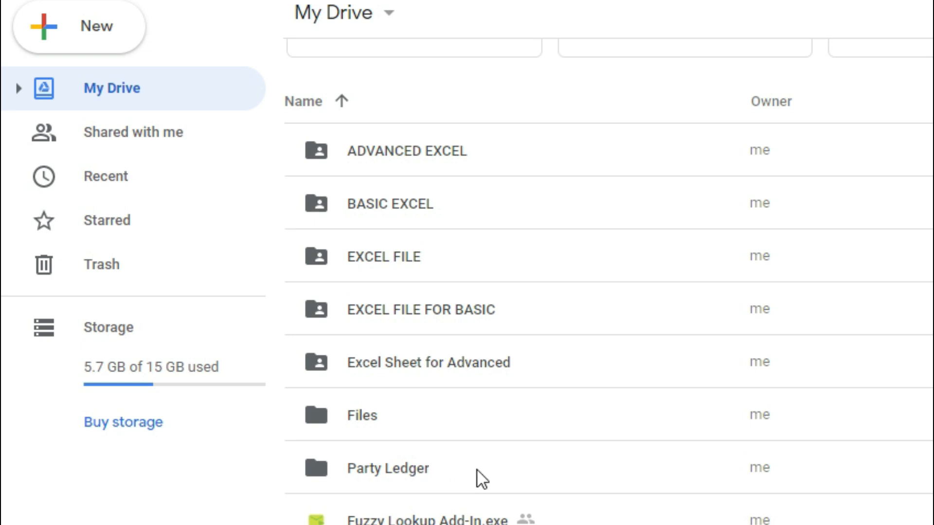
pyautogui.click(439, 475)
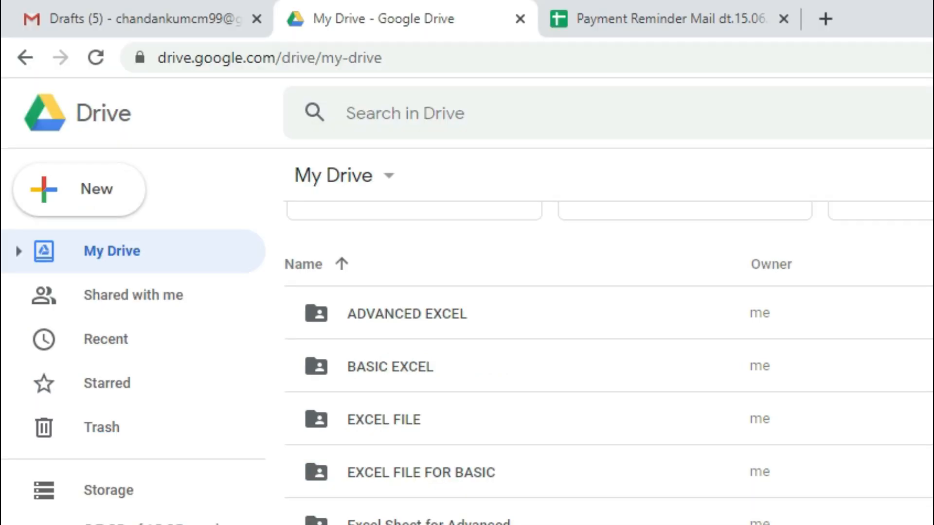
pyautogui.click(519, 23)
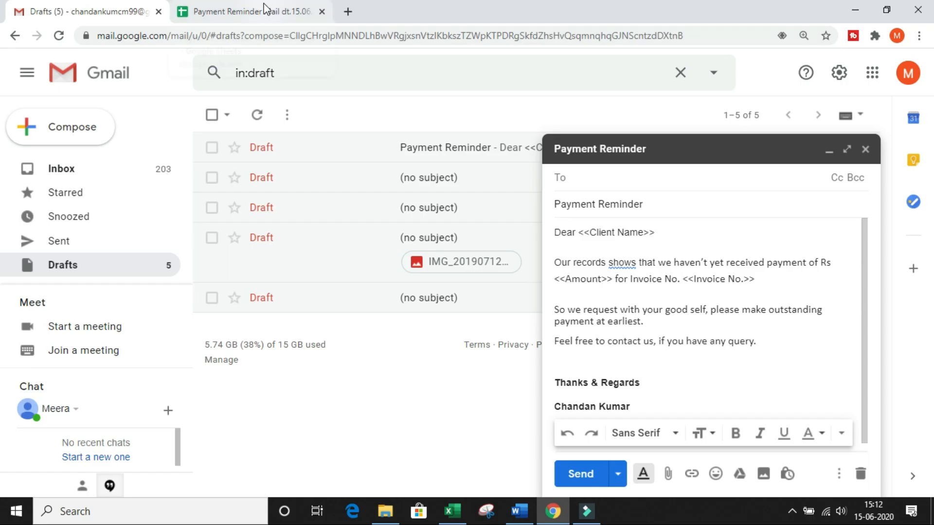
pyautogui.click(265, 8)
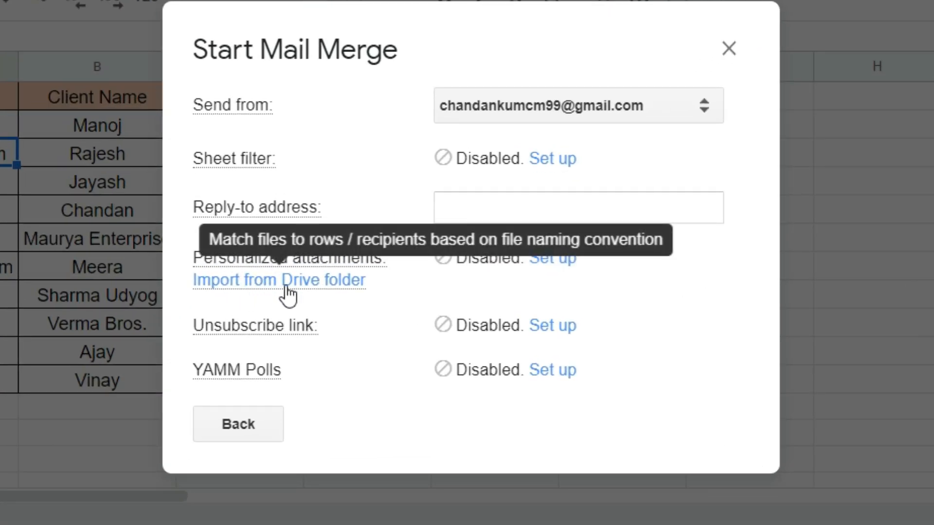
# Step: Choose the Party Ledger Drive folder for personalized attachments and try importing its files matched on the Email Address column
pyautogui.click(347, 280)
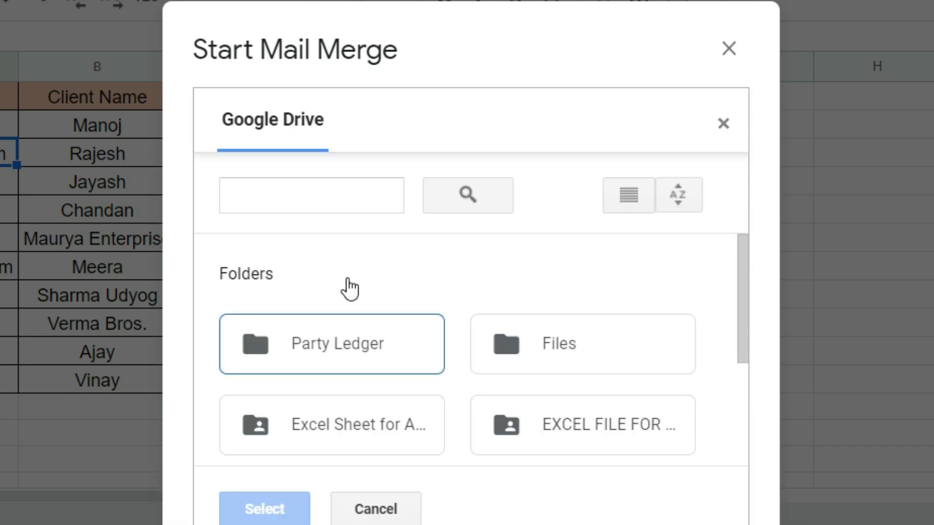
pyautogui.click(397, 350)
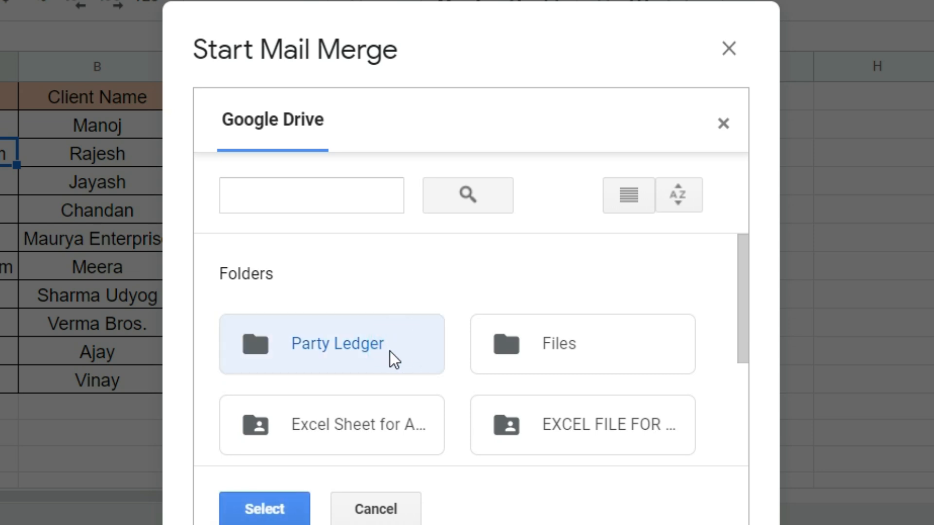
pyautogui.click(252, 515)
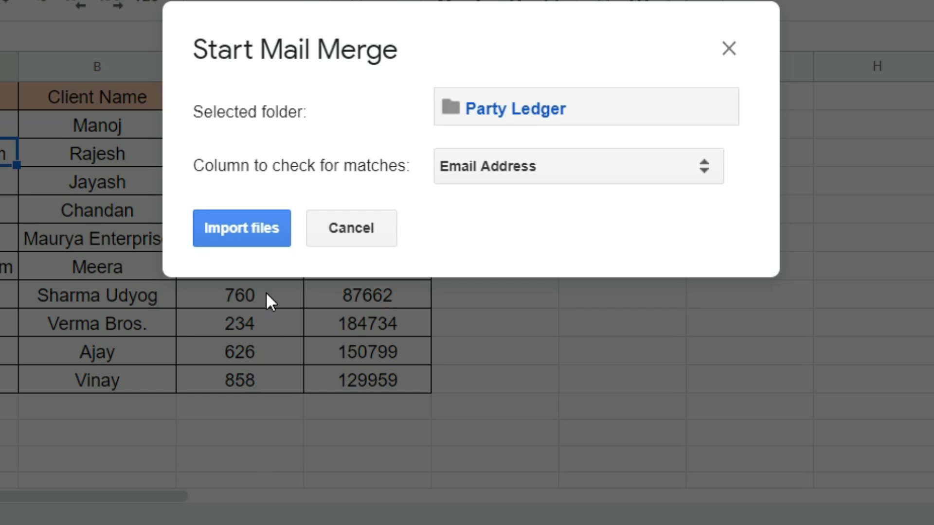
pyautogui.click(238, 223)
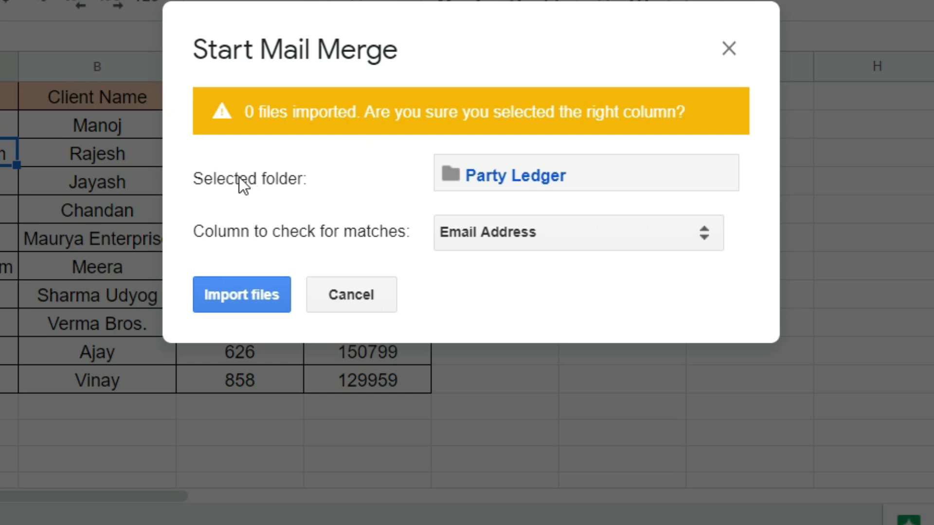
pyautogui.moveTo(195, 180); pyautogui.dragTo(331, 188)
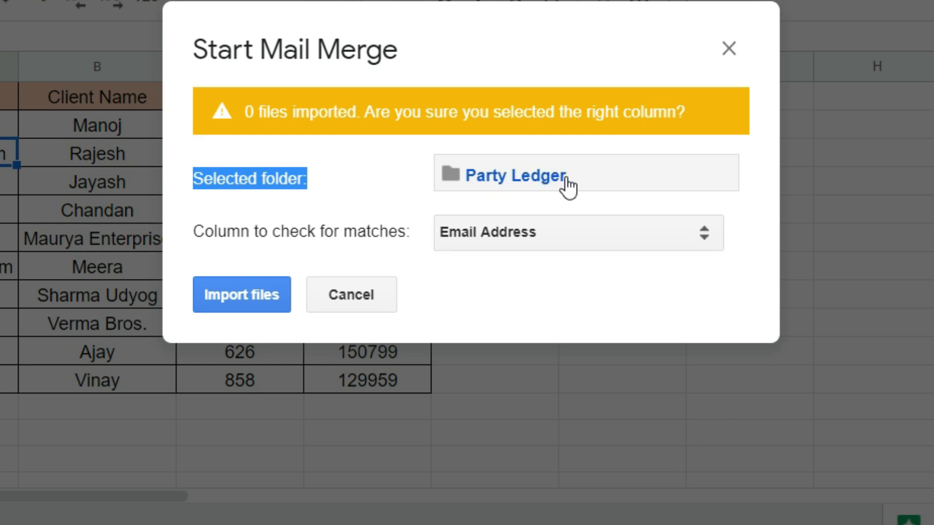
pyautogui.click(555, 212)
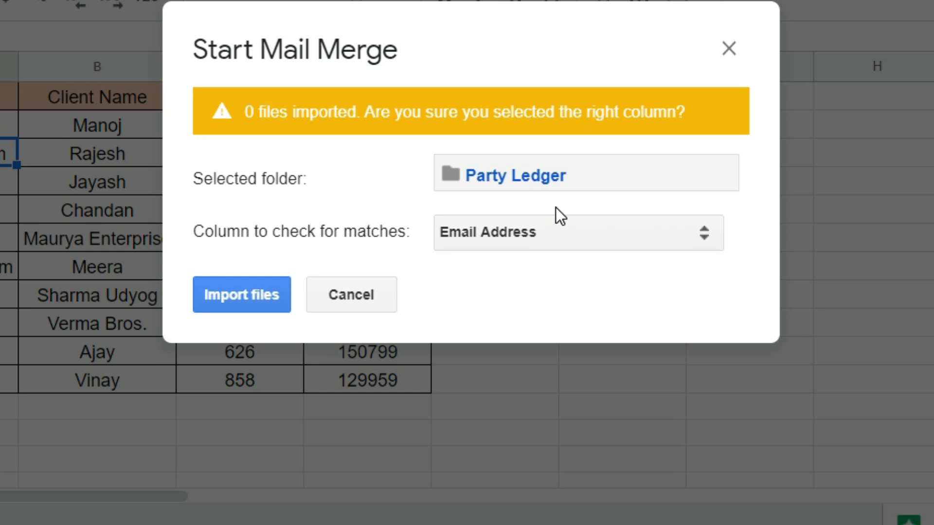
# Step: Set the column to check for matches to Client Name and import the attachment files
pyautogui.click(468, 235)
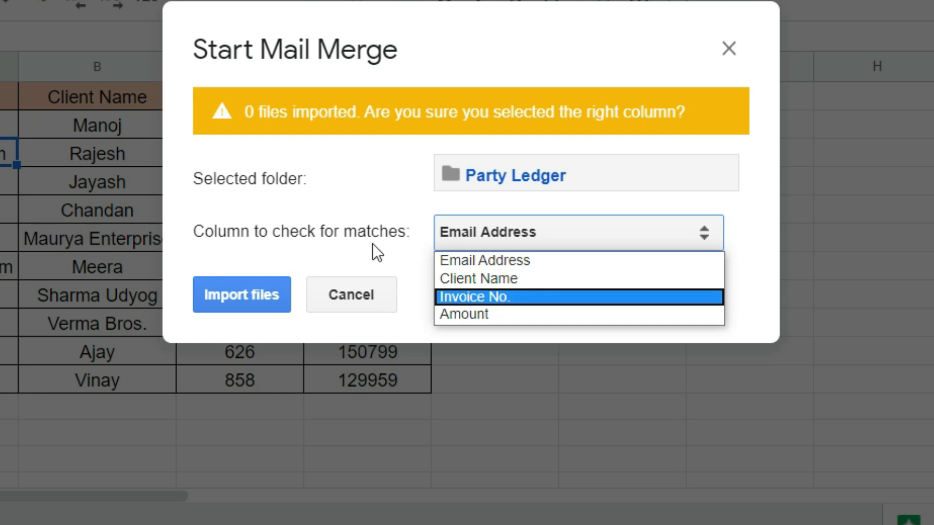
pyautogui.click(542, 278)
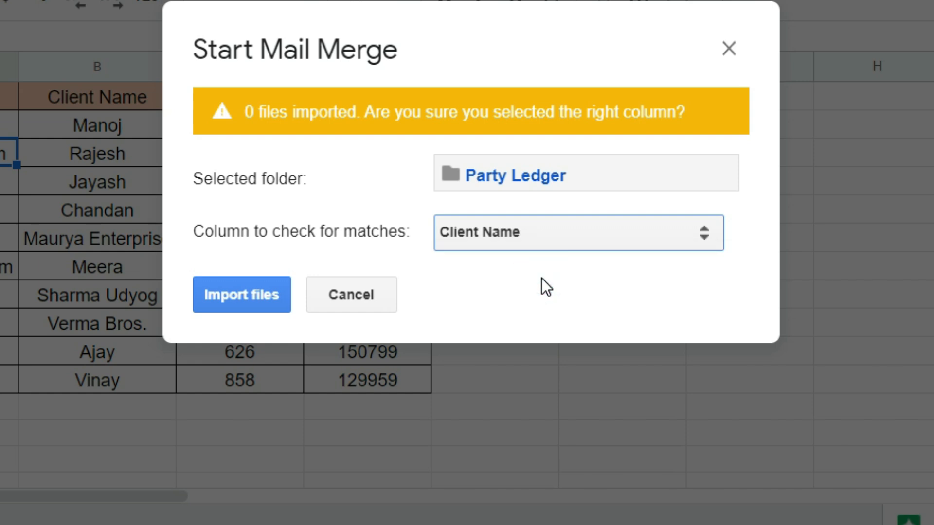
pyautogui.click(264, 297)
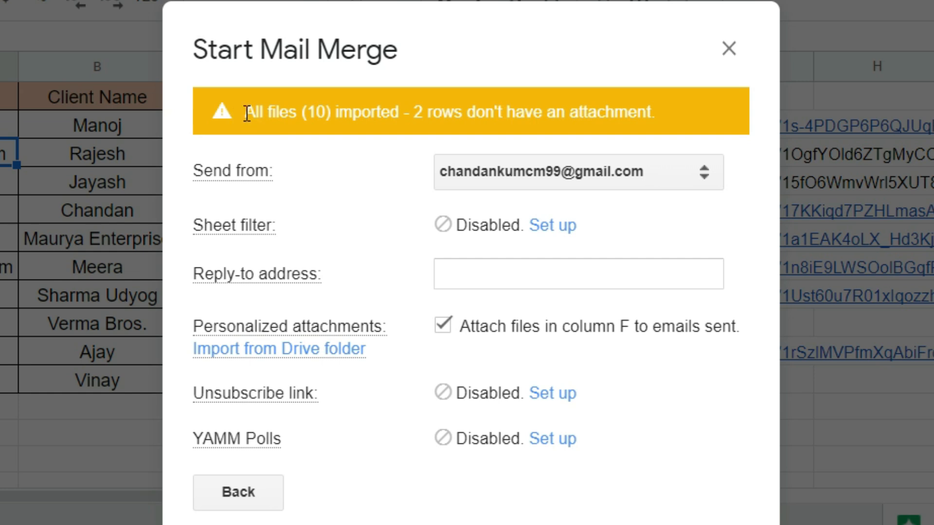
# Step: Review the import message and compare the client list in the Excel workbook with the ledger files in File Explorer
pyautogui.moveTo(246, 113); pyautogui.dragTo(658, 103)
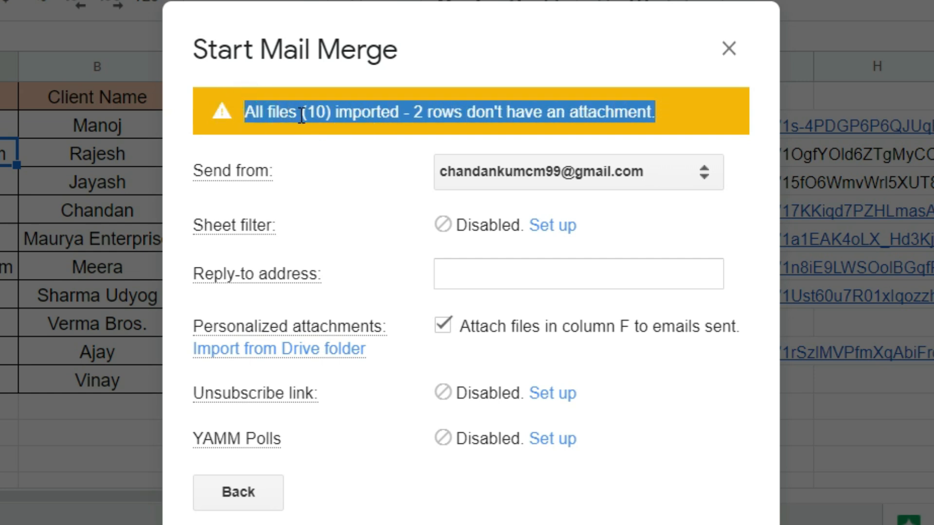
pyautogui.click(414, 113)
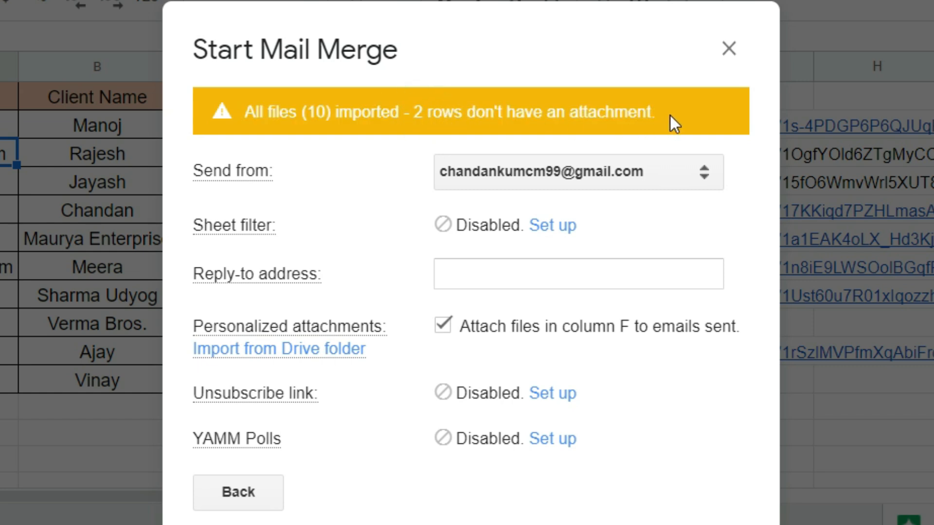
pyautogui.moveTo(670, 115); pyautogui.dragTo(515, 117)
pyautogui.moveTo(453, 123); pyautogui.dragTo(413, 125)
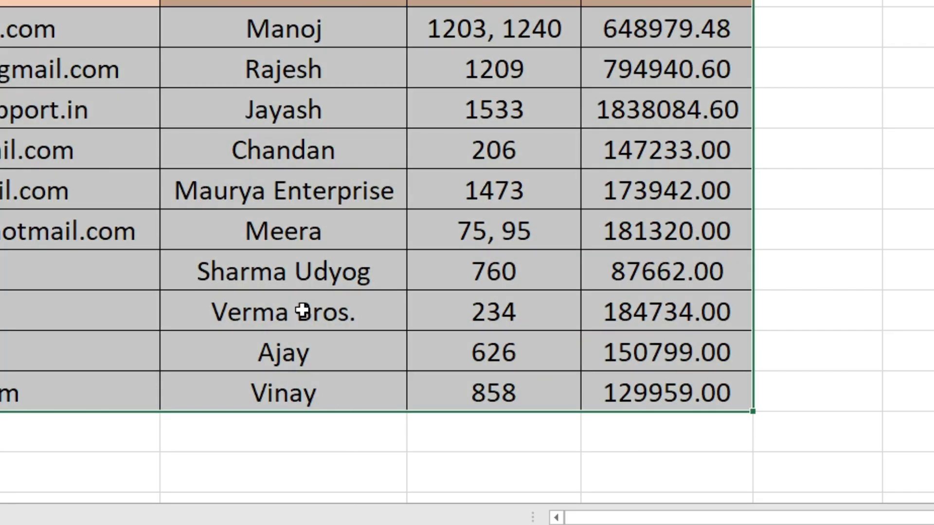
pyautogui.click(301, 311)
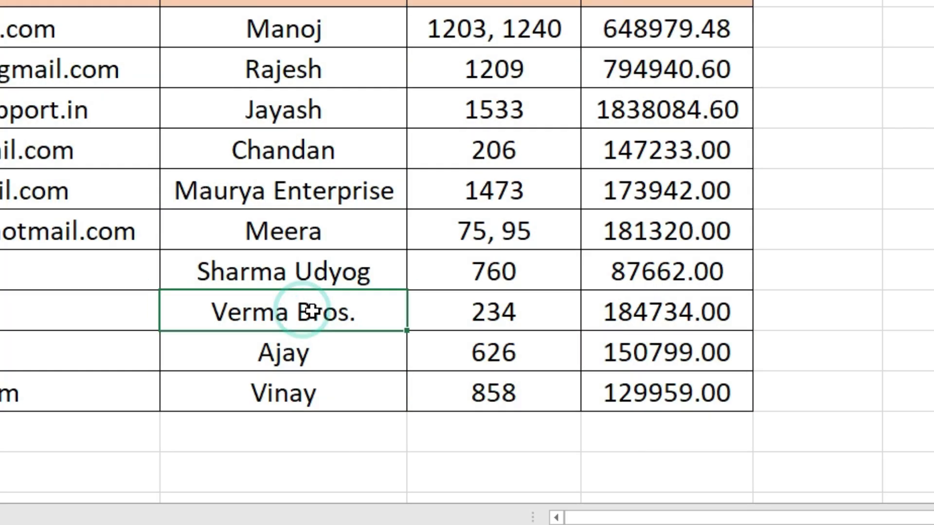
pyautogui.click(361, 394)
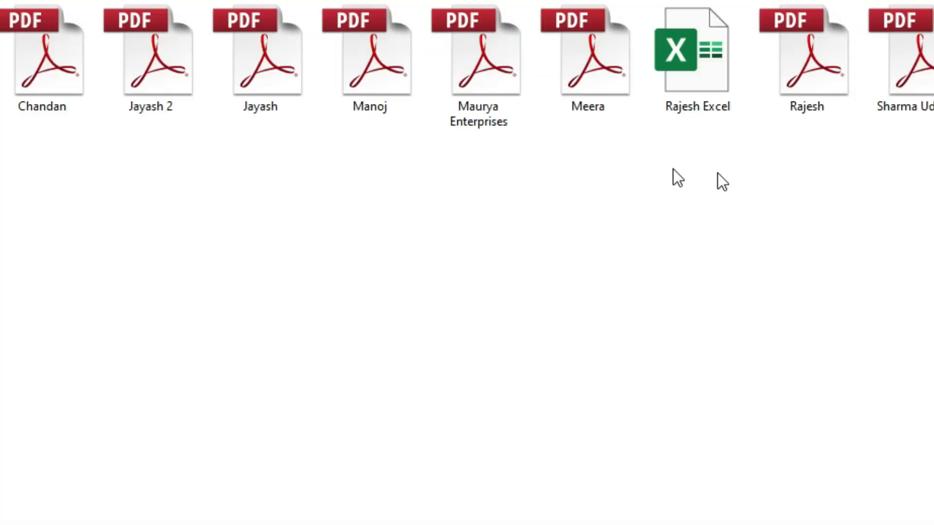
pyautogui.click(753, 182)
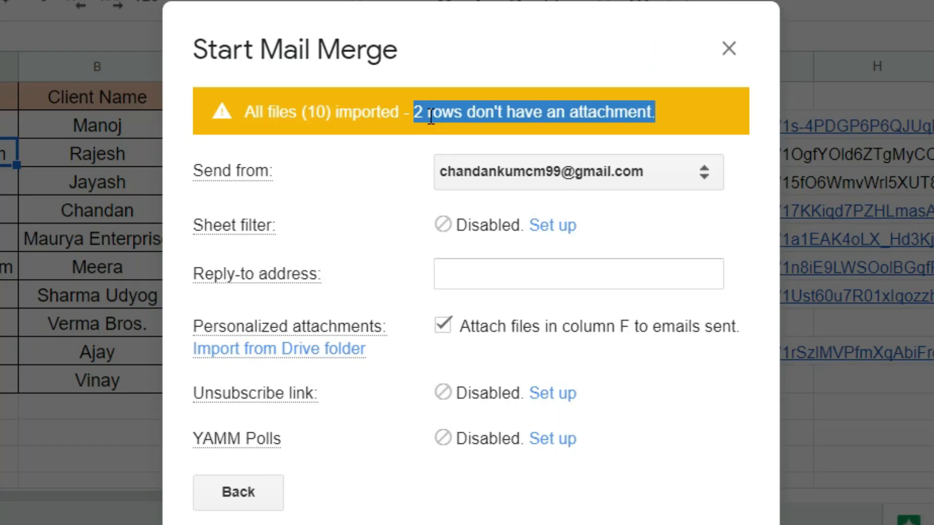
pyautogui.click(669, 118)
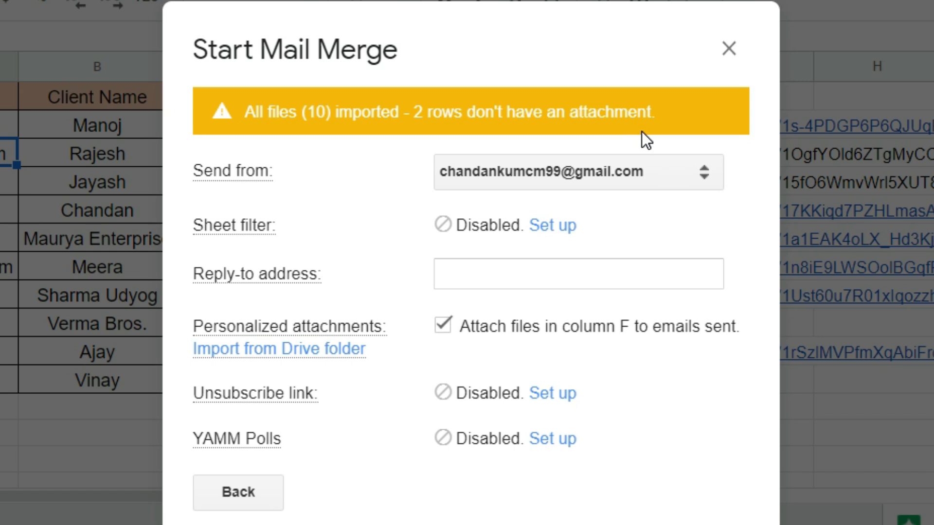
# Step: Return to the main mail merge settings, send the emails with the Payment Reminder template, and dismiss the sent confirmation
pyautogui.click(263, 496)
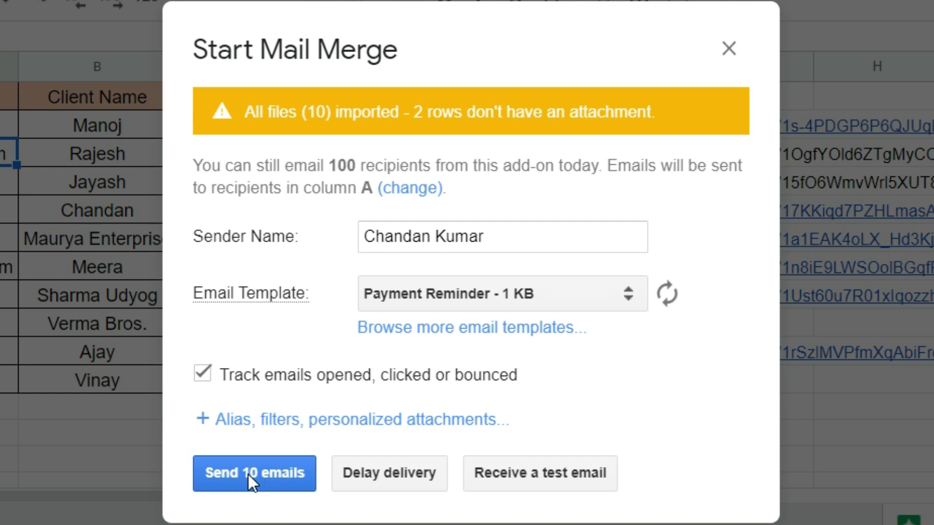
pyautogui.click(281, 479)
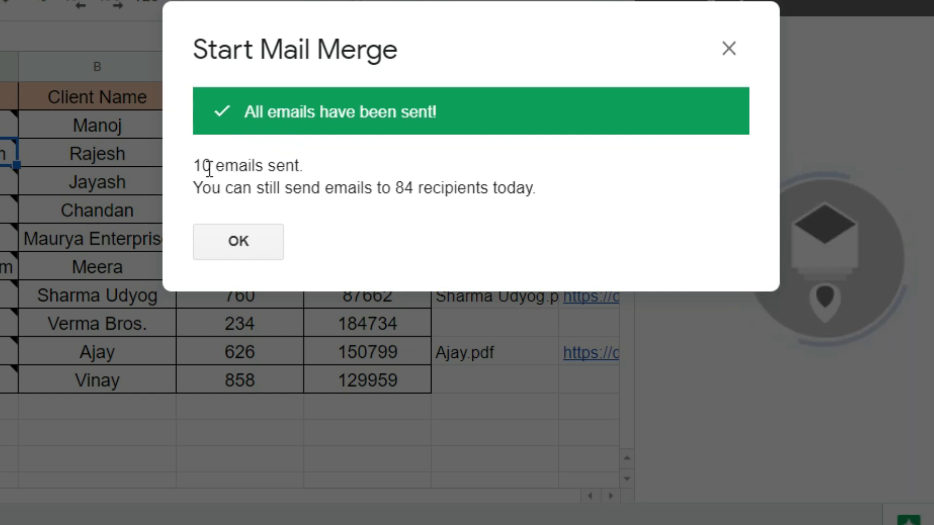
pyautogui.moveTo(212, 165); pyautogui.dragTo(305, 179)
pyautogui.moveTo(210, 189); pyautogui.dragTo(394, 197)
pyautogui.click(434, 205)
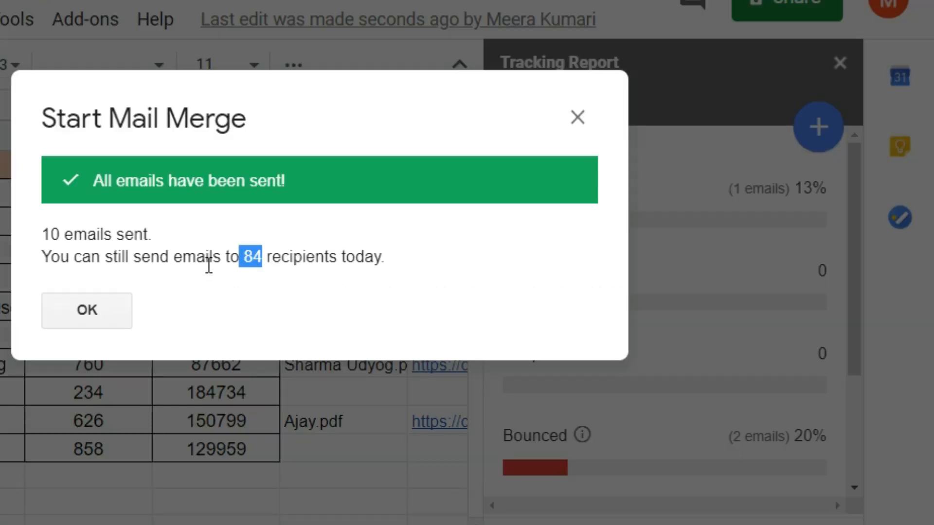
pyautogui.click(106, 312)
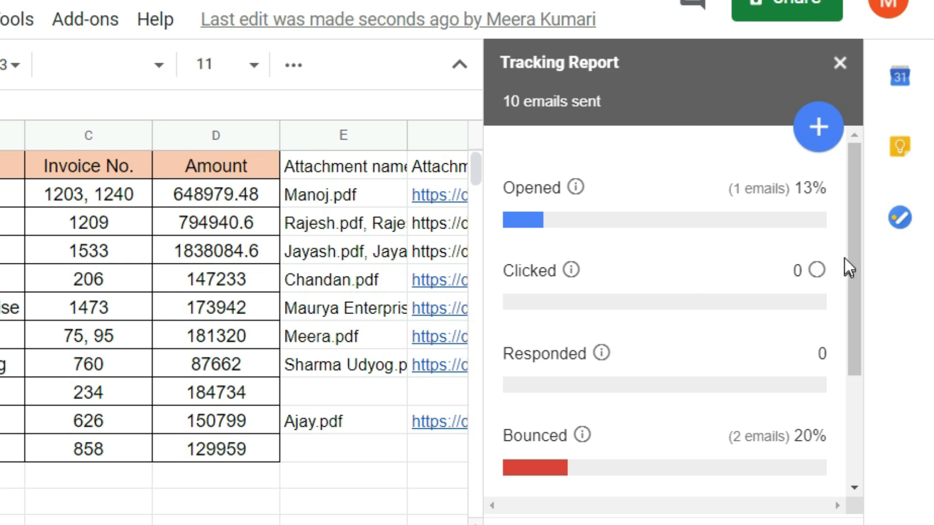
# Step: Examine the opened, clicked, responded and bounced figures in the tracking report, and close the report
pyautogui.moveTo(856, 247); pyautogui.dragTo(855, 290)
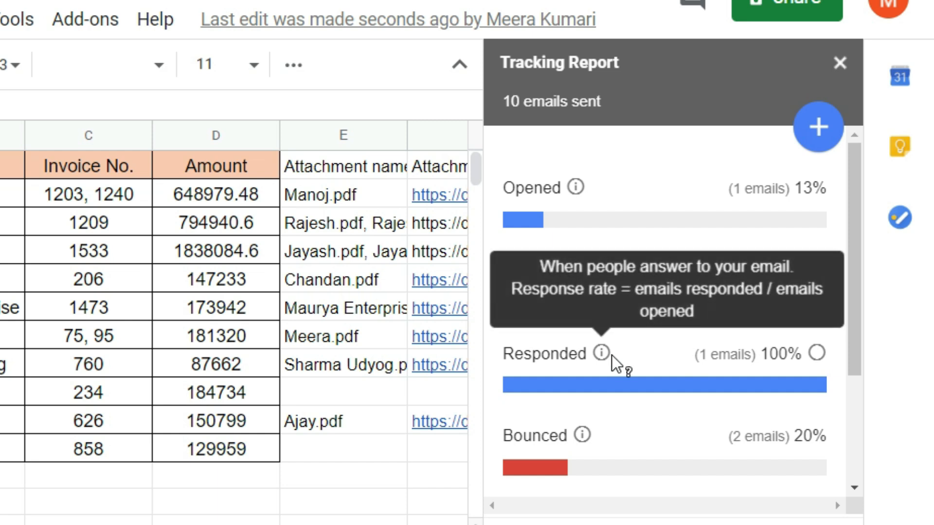
pyautogui.moveTo(571, 187)
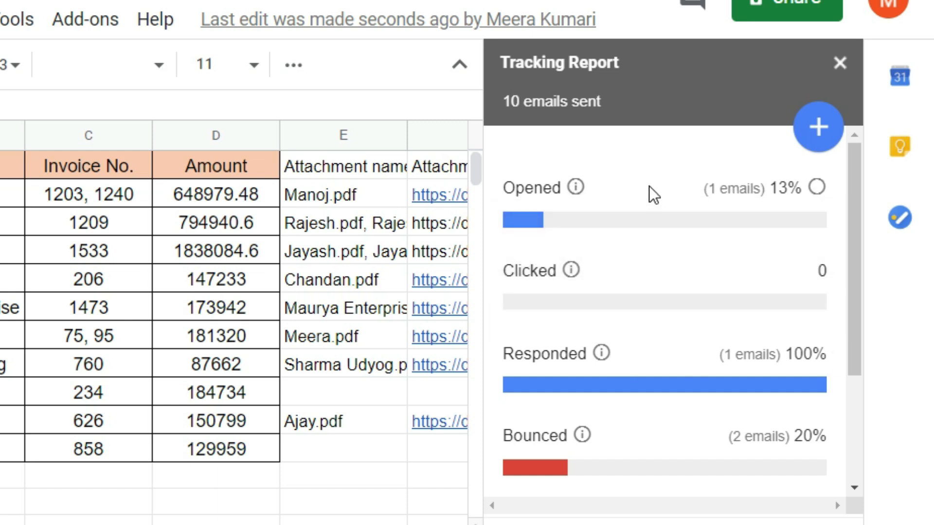
pyautogui.click(838, 65)
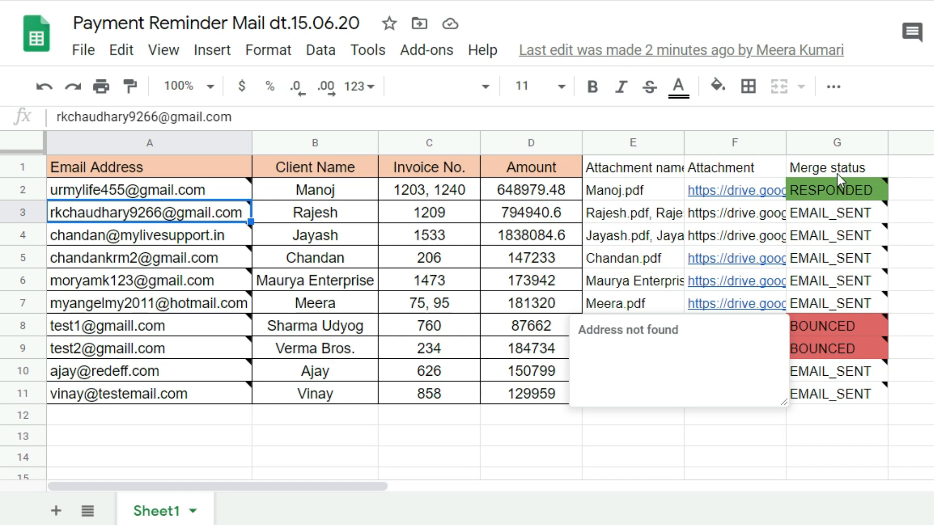
# Step: Inspect the Merge status column and its notes for the responded, sent and bounced rows
pyautogui.moveTo(835, 189)
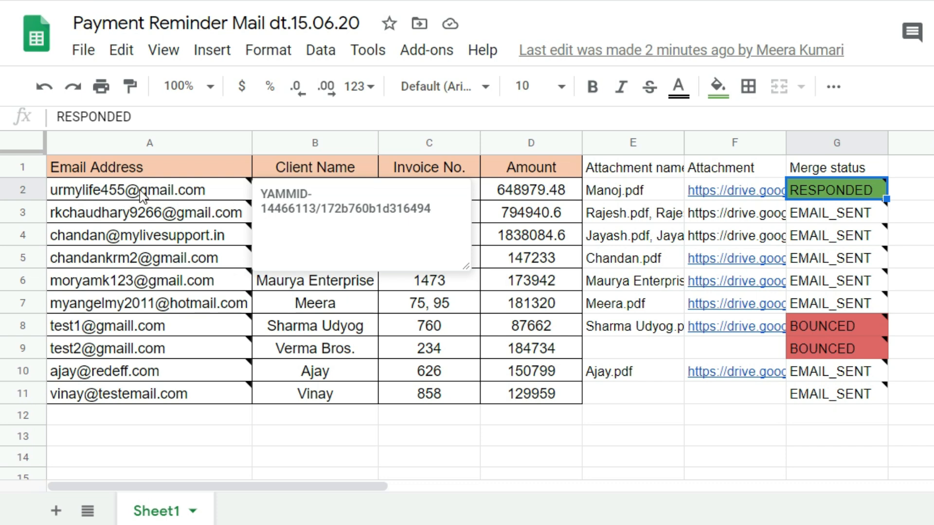
pyautogui.moveTo(851, 192)
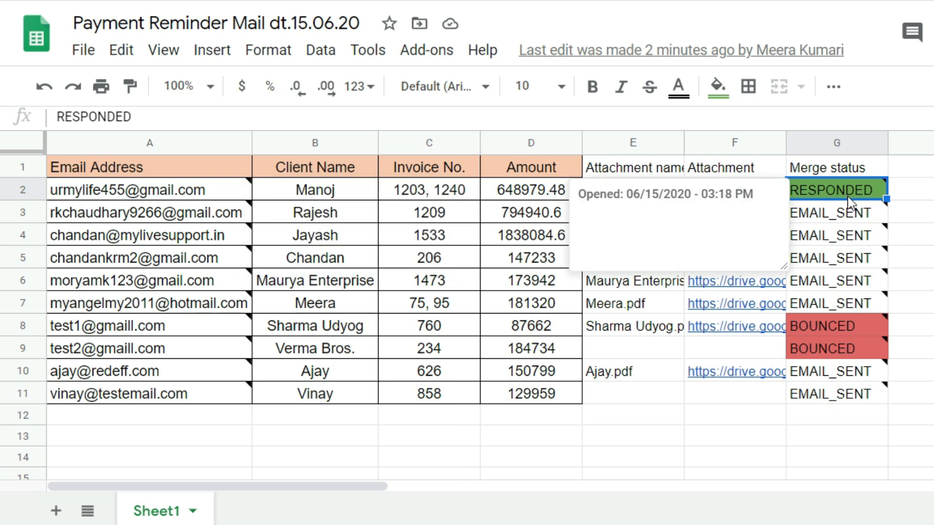
pyautogui.click(866, 214)
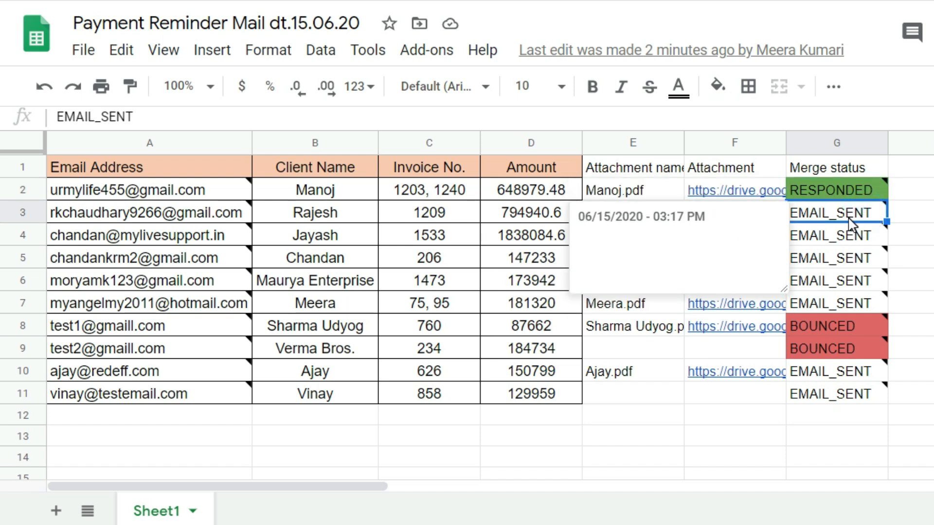
pyautogui.moveTo(849, 307)
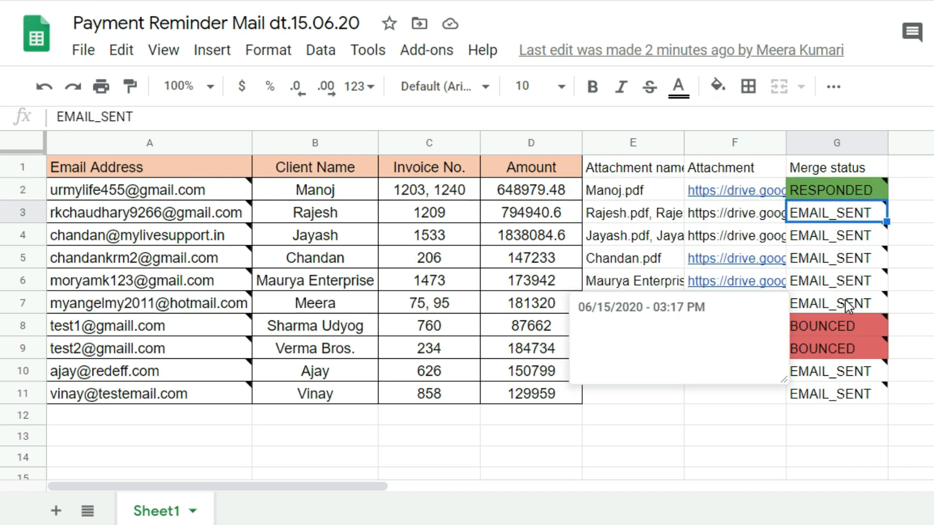
pyautogui.click(847, 304)
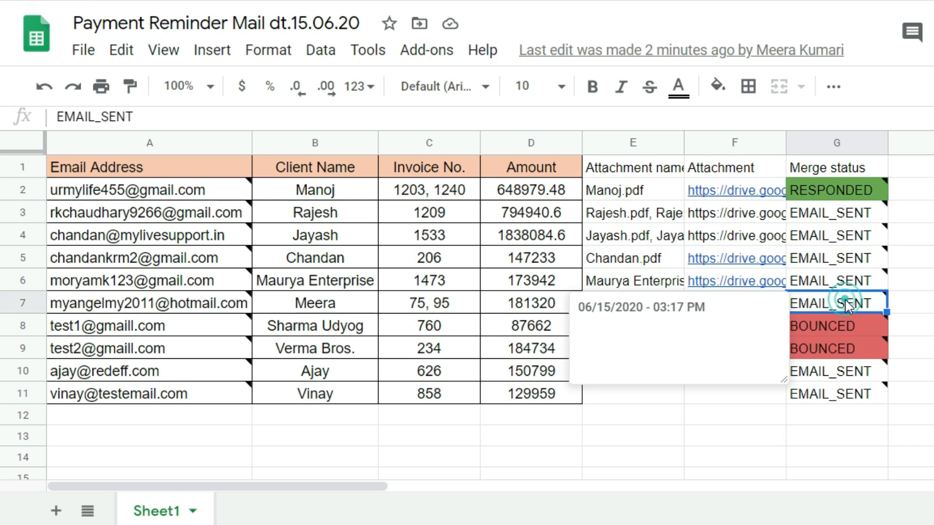
pyautogui.moveTo(829, 378)
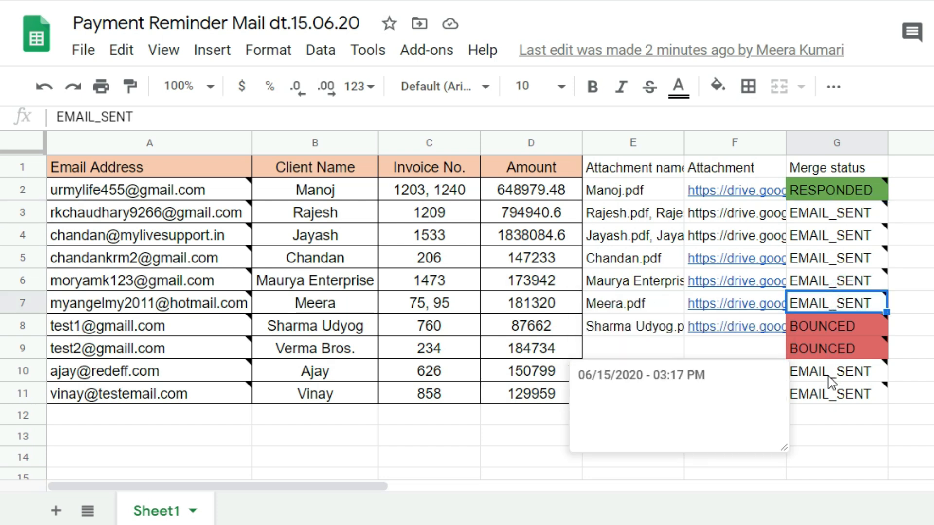
pyautogui.click(827, 325)
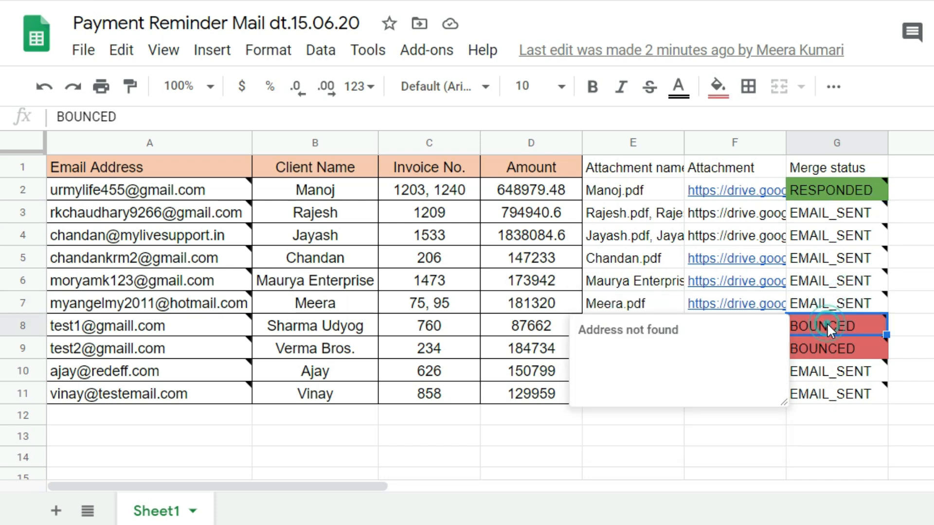
pyautogui.click(838, 351)
# Step: Check the email addresses and client names of the bounced recipients in rows 8 and 9
pyautogui.moveTo(197, 324); pyautogui.dragTo(195, 352)
pyautogui.click(195, 351)
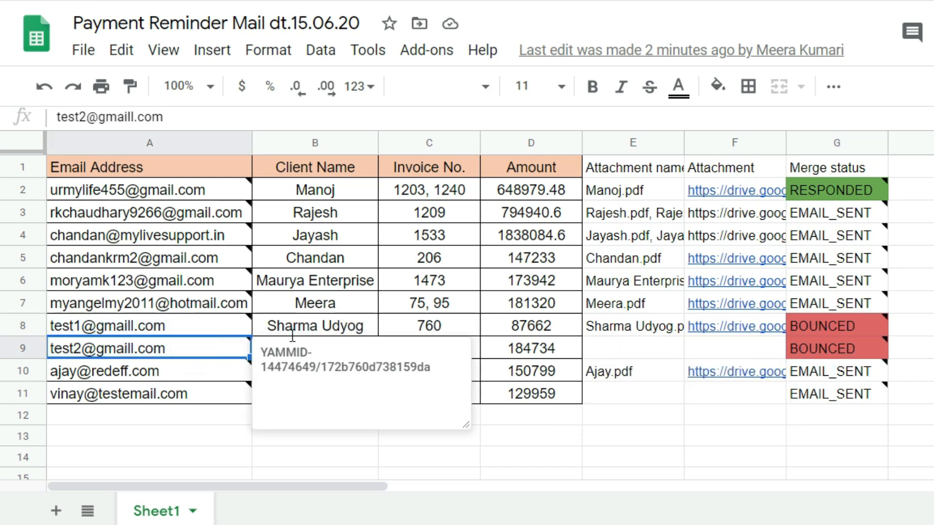
pyautogui.click(318, 331)
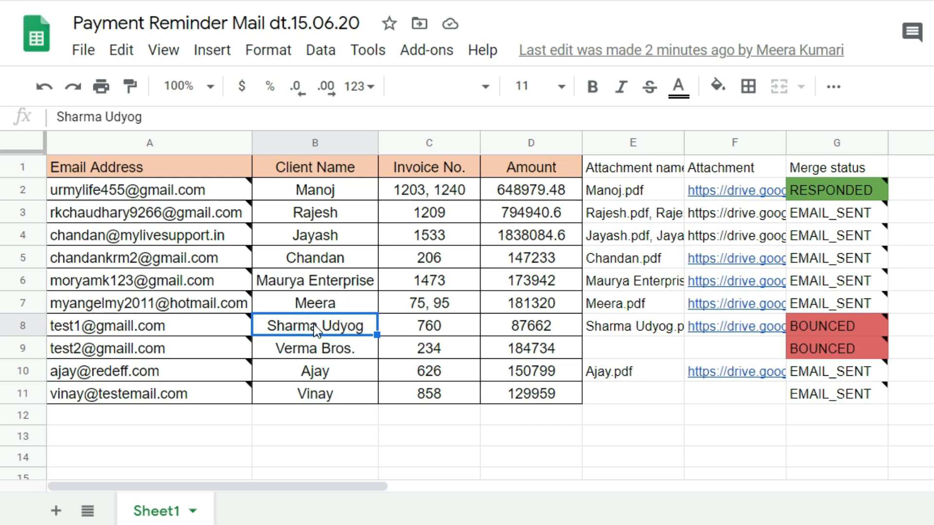
pyautogui.click(181, 324)
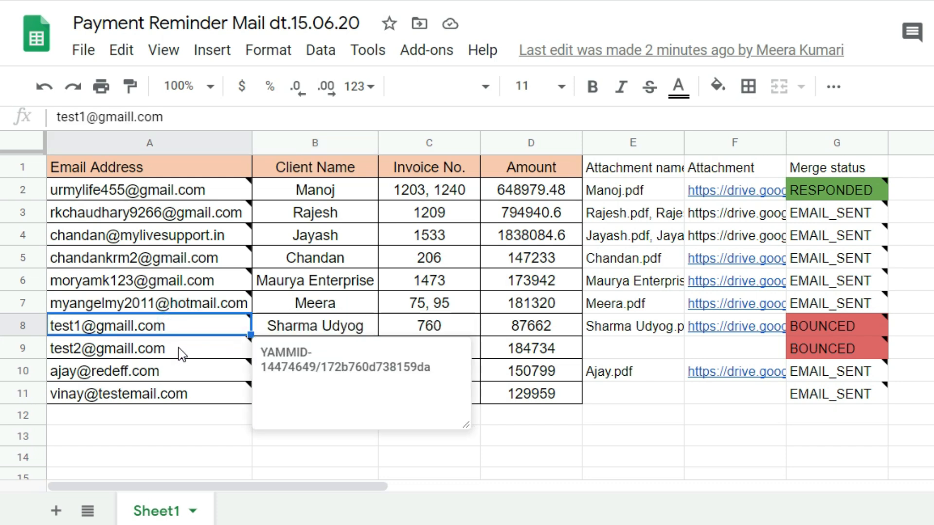
pyautogui.click(179, 350)
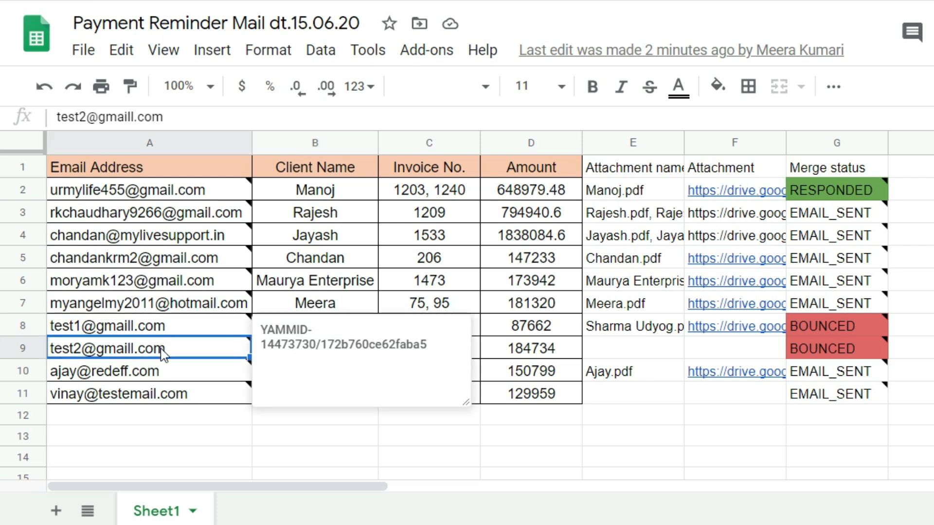
pyautogui.moveTo(238, 351)
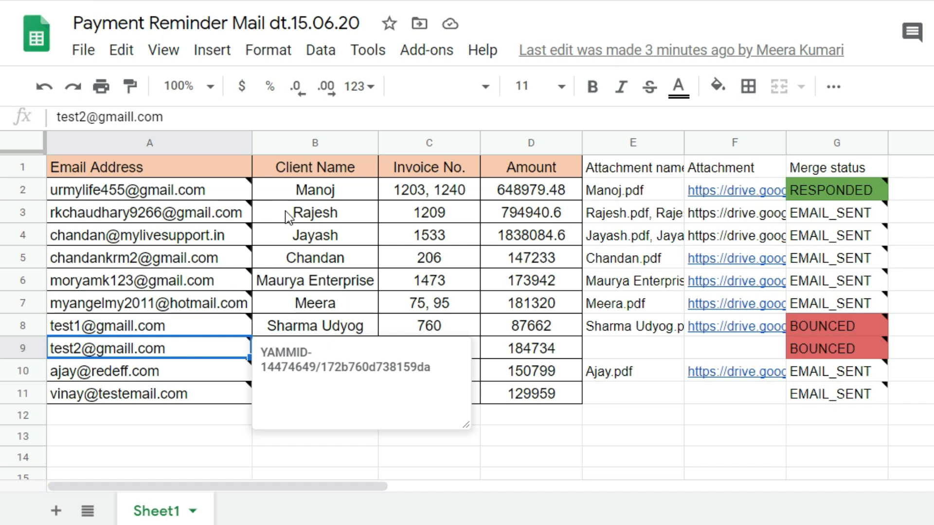
# Step: Check the client name, attachment file name and Drive attachment link in row 2
pyautogui.click(354, 192)
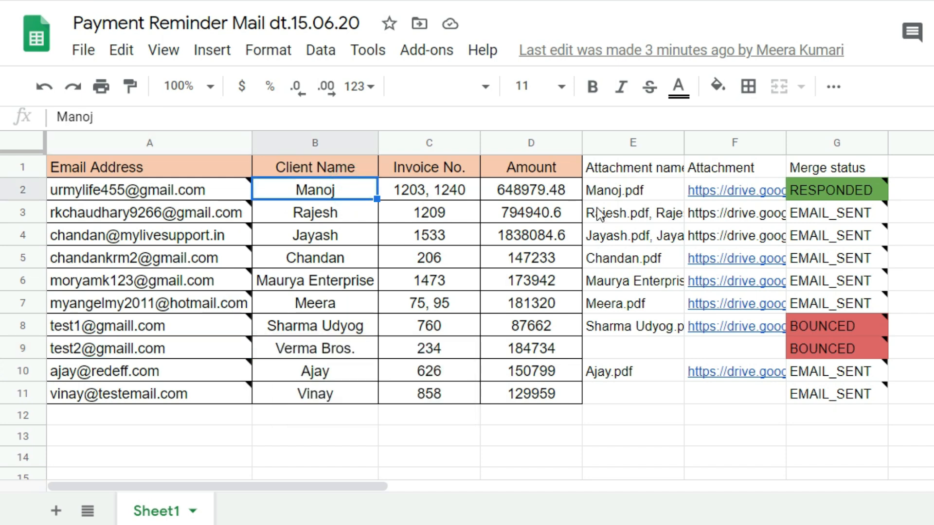
pyautogui.click(640, 192)
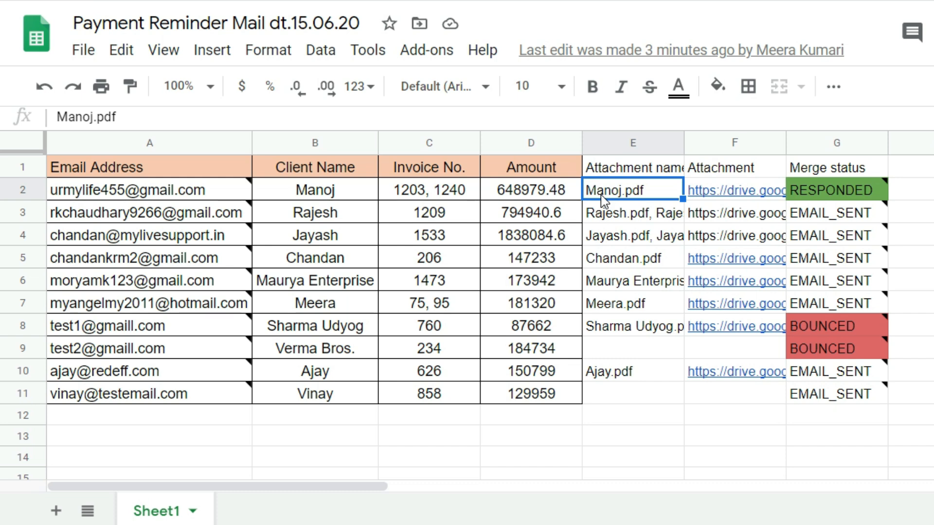
pyautogui.press('Right')
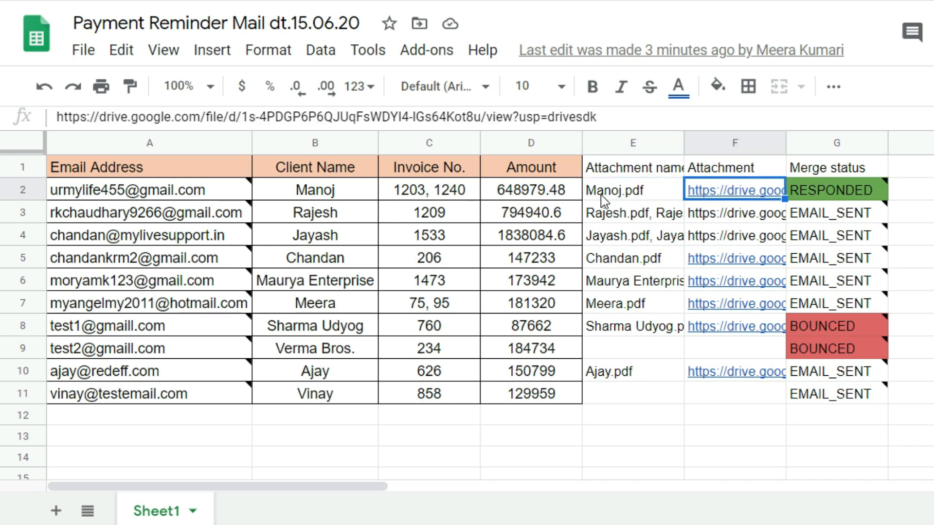
pyautogui.click(742, 191)
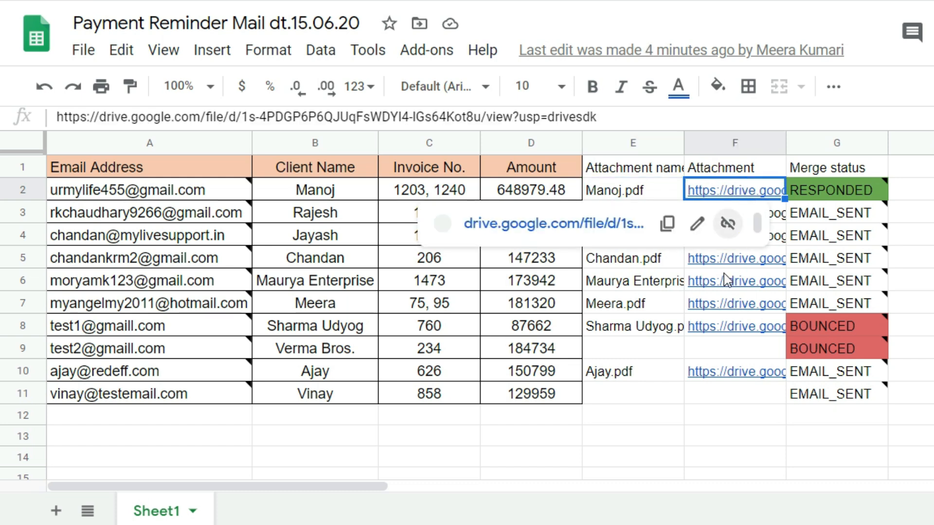
# Step: Compare the client name in row 3 with its full list of attachment file names
pyautogui.click(315, 214)
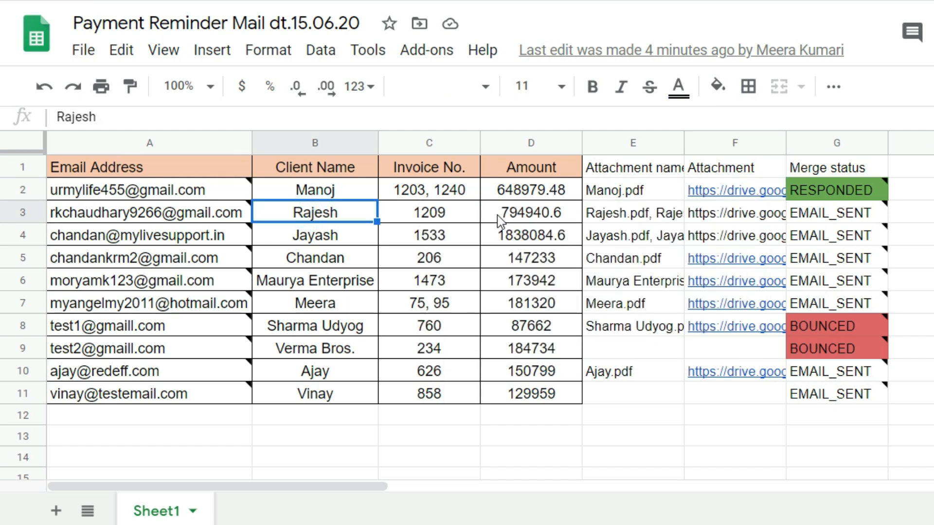
pyautogui.press('Right')
pyautogui.press('Right')
pyautogui.press('Right')
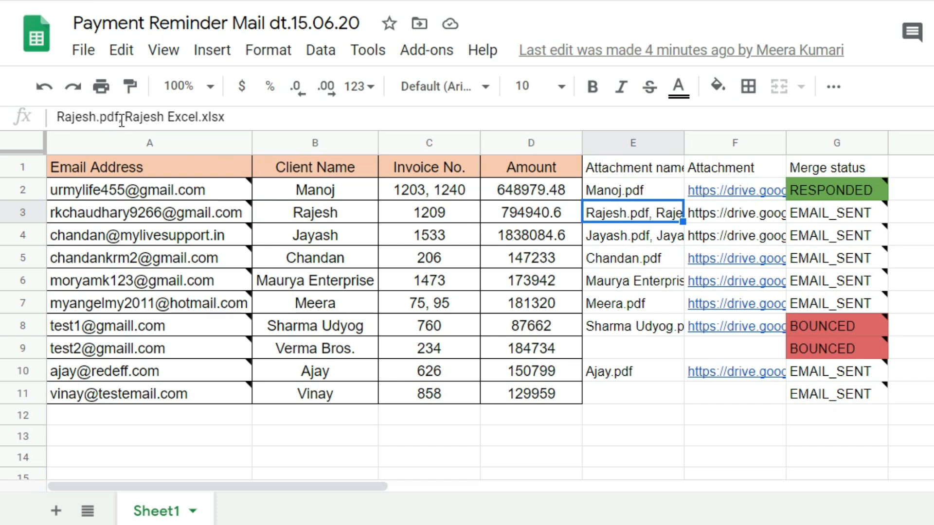
pyautogui.click(240, 118)
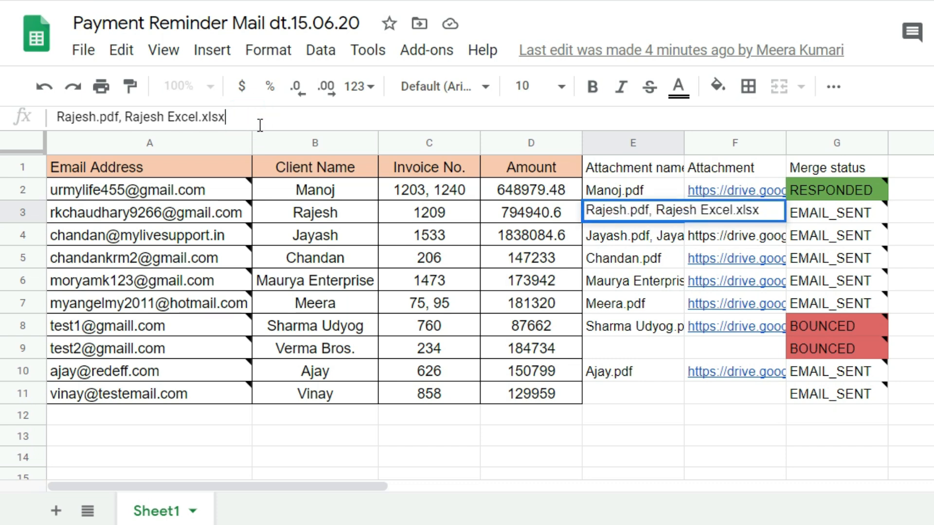
# Step: Compare the client name in row 4 with its attachment file names and Drive links
pyautogui.click(602, 246)
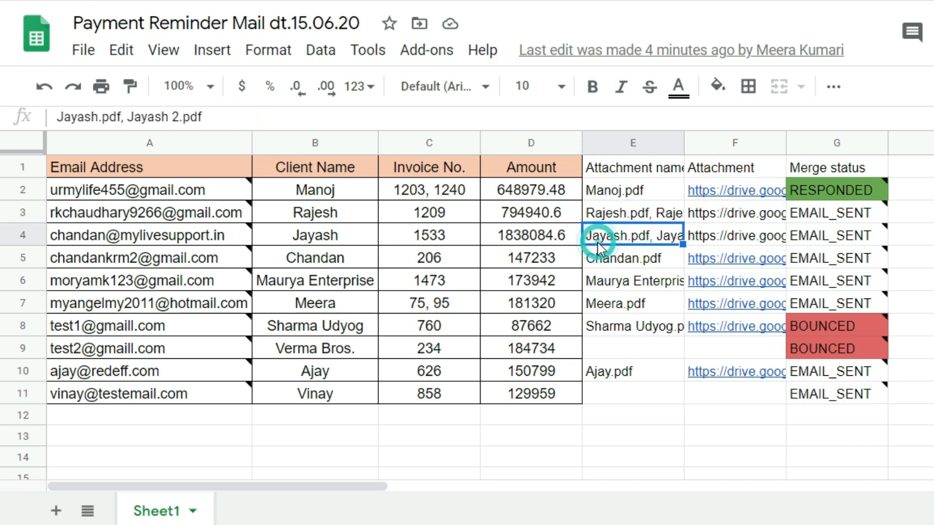
pyautogui.click(325, 238)
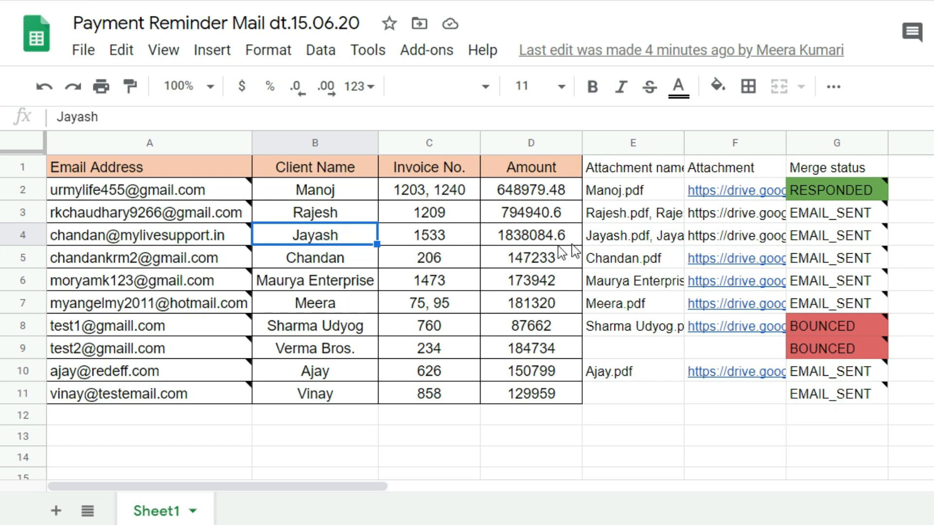
pyautogui.click(605, 240)
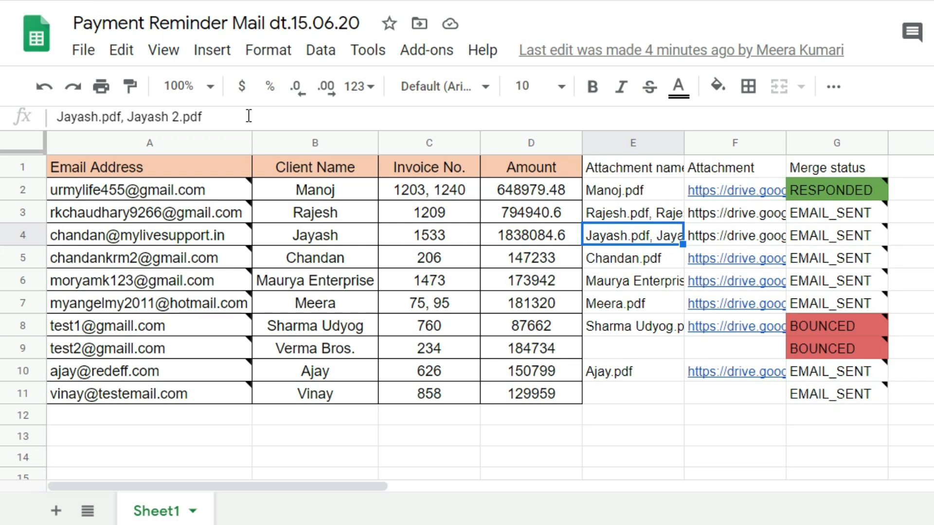
pyautogui.press('Right')
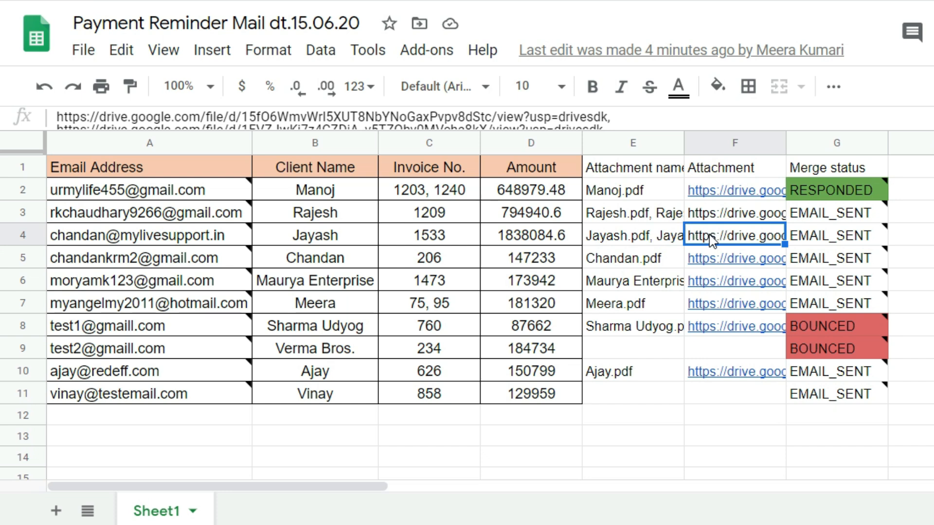
# Step: Review the whole Attachment and Attachment name columns, including the file listed in row 5
pyautogui.click(732, 143)
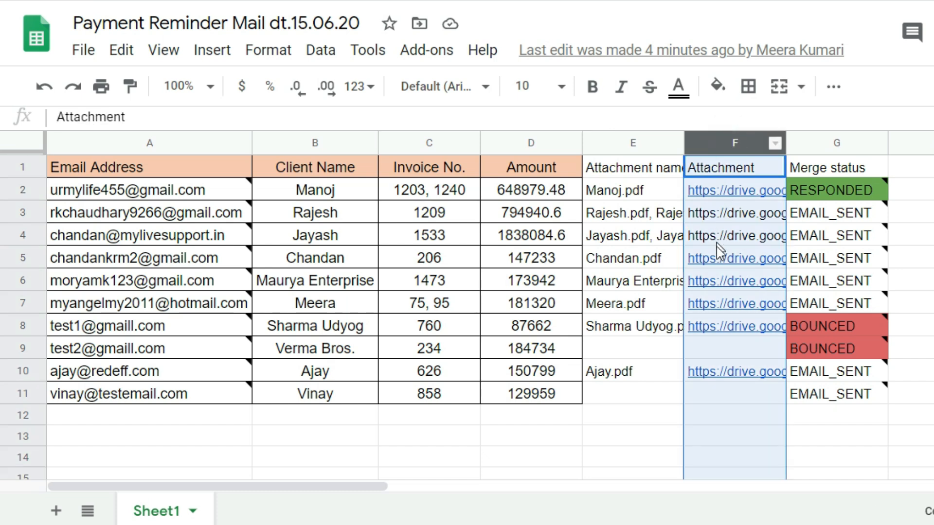
pyautogui.click(639, 261)
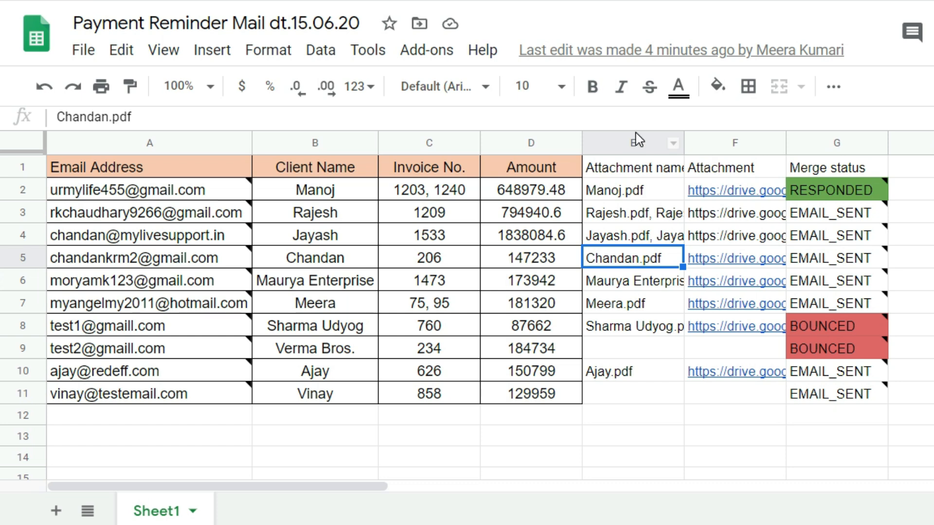
pyautogui.click(625, 143)
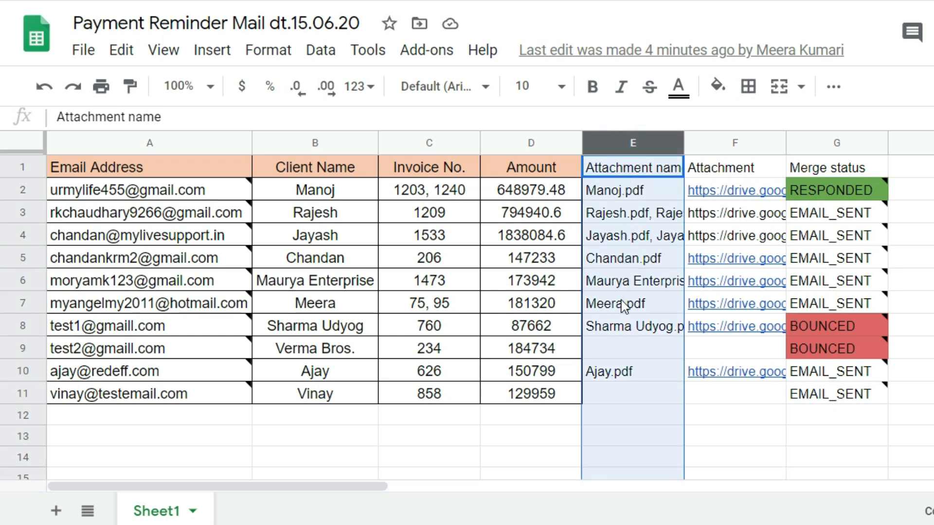
pyautogui.click(625, 263)
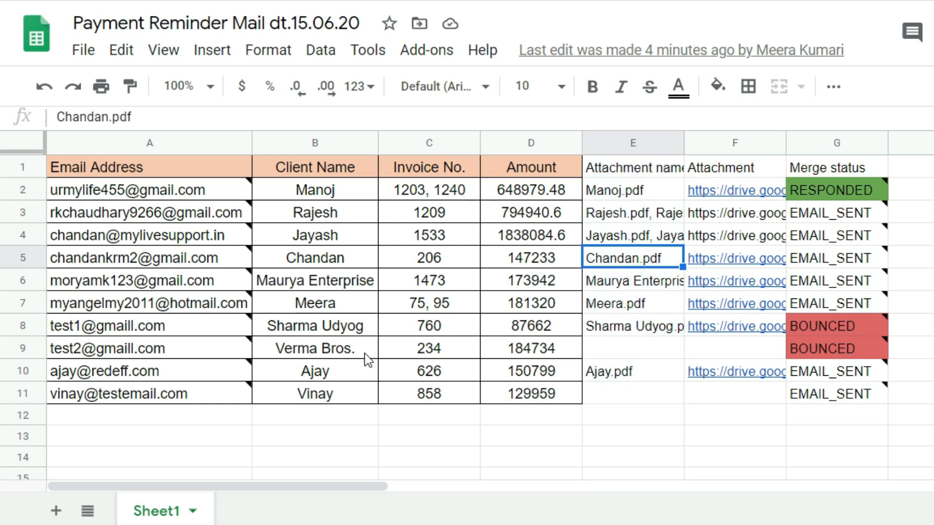
# Step: Check the attachment name and link cells for the clients in rows 9 and 11
pyautogui.click(324, 354)
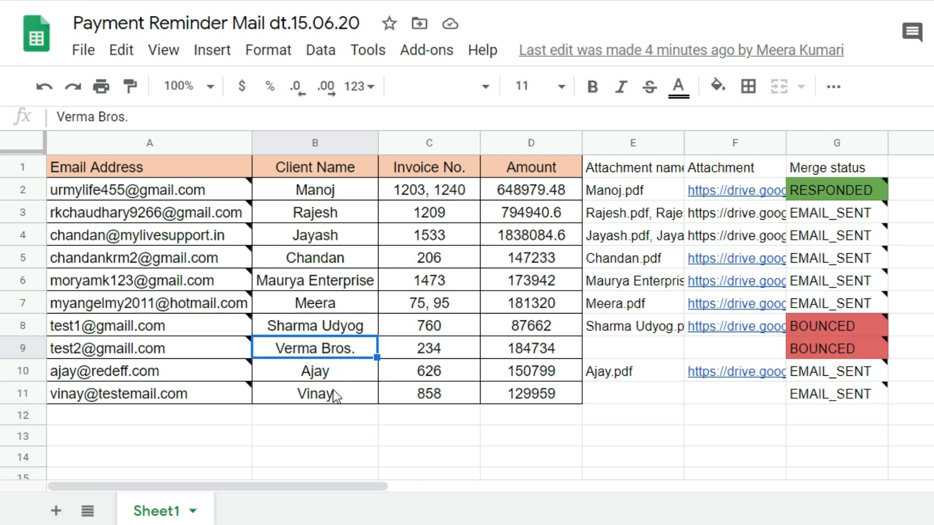
pyautogui.click(352, 398)
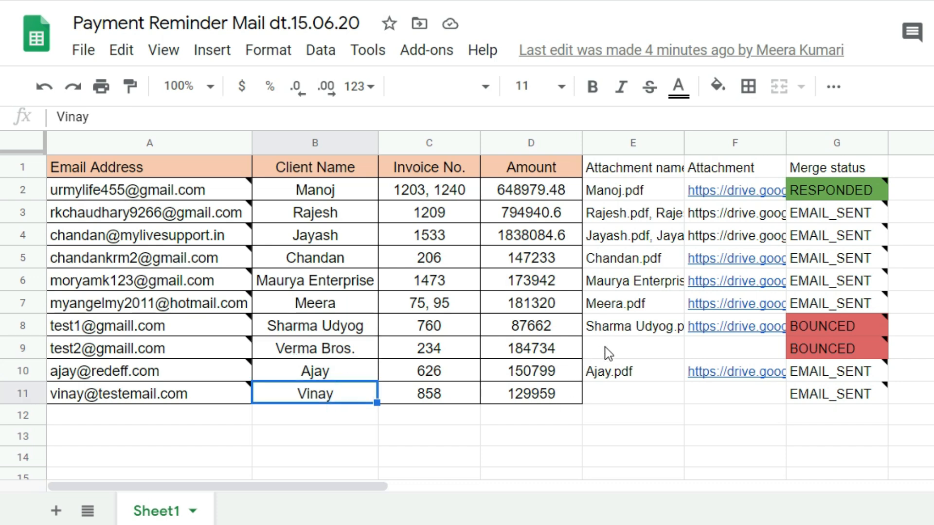
pyautogui.click(633, 349)
pyautogui.press('Right')
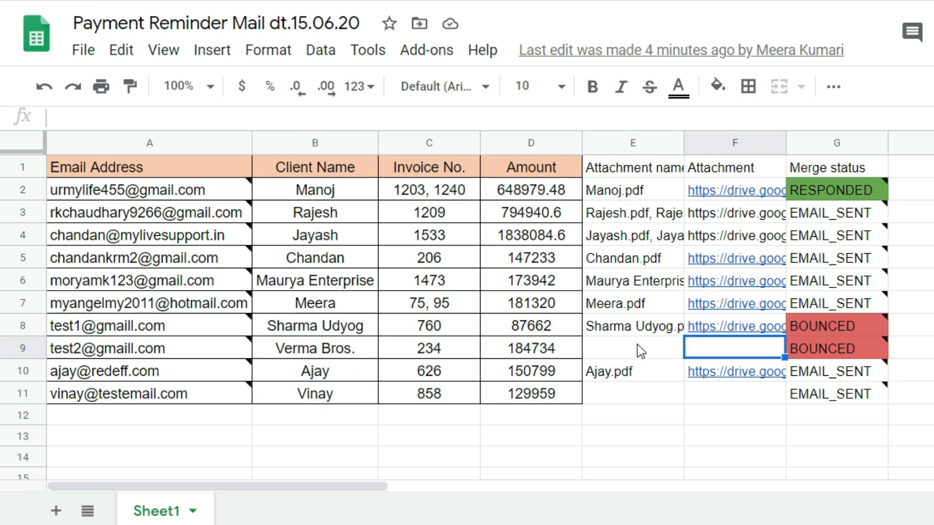
pyautogui.press('Down')
pyautogui.press('Down')
pyautogui.press('Left')
pyautogui.press('Up')
pyautogui.press('Up')
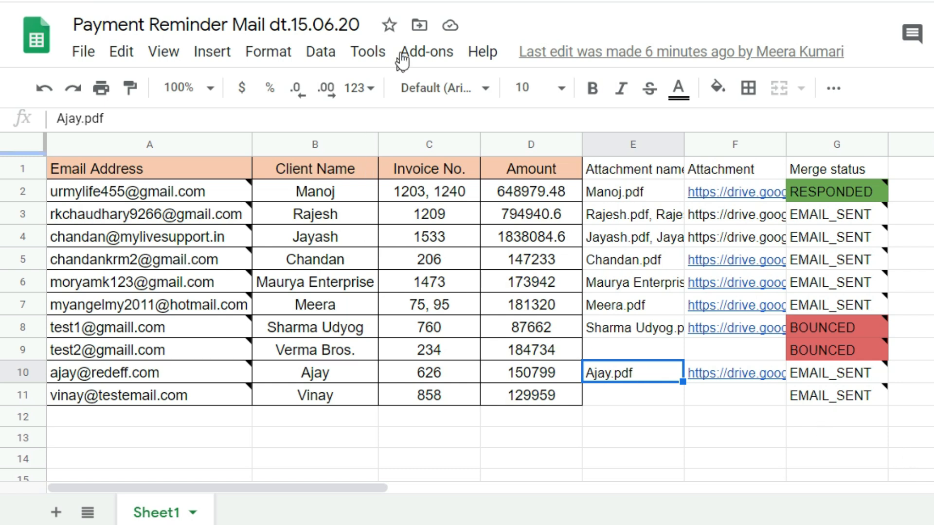
# Step: Open the Yet Another Mail Merge tracking report for the sent payment reminders again
pyautogui.click(428, 54)
pyautogui.moveTo(440, 151)
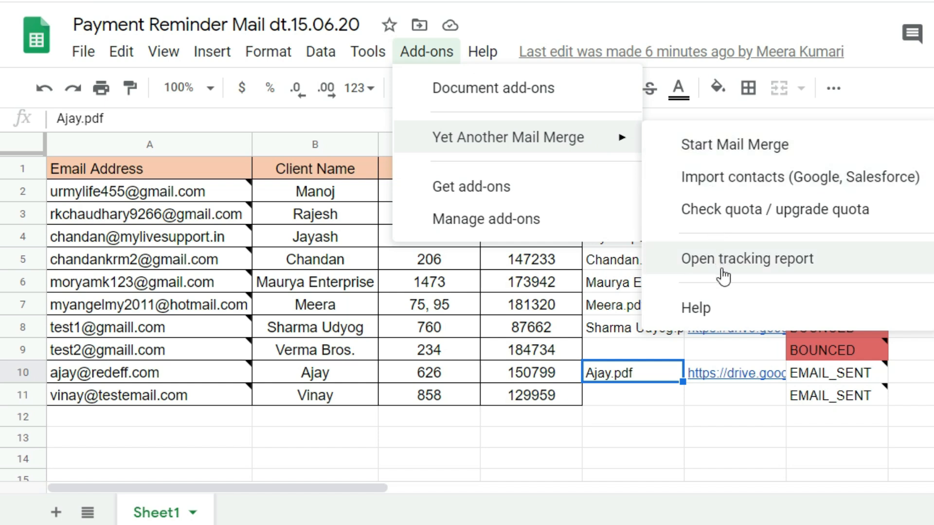
pyautogui.click(840, 265)
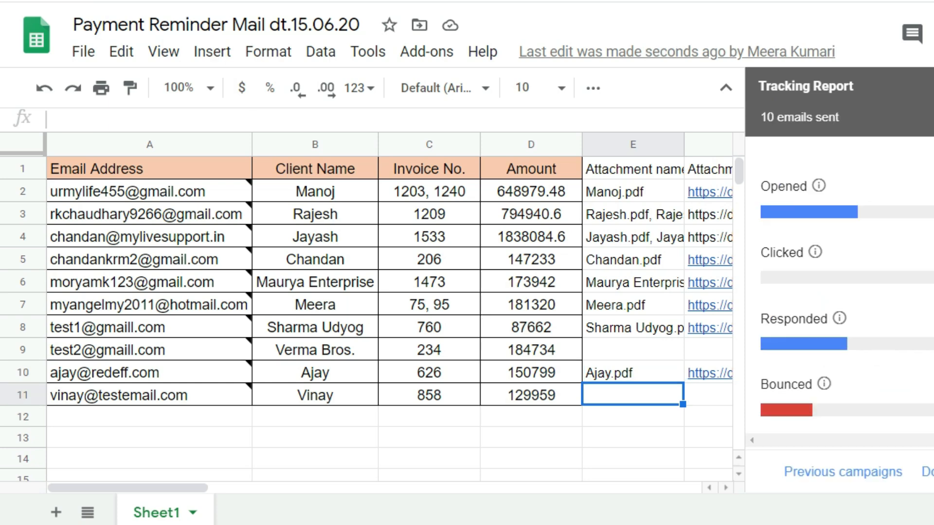
# Step: Switch to Gmail's Sent folder and look through the Payment Reminder emails, their labels and attachments
pyautogui.click(160, 1)
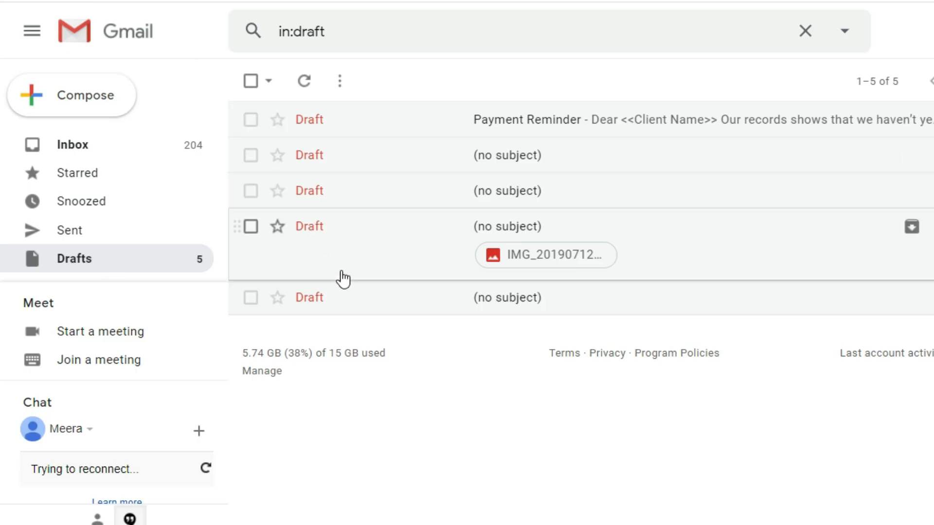
pyautogui.click(116, 234)
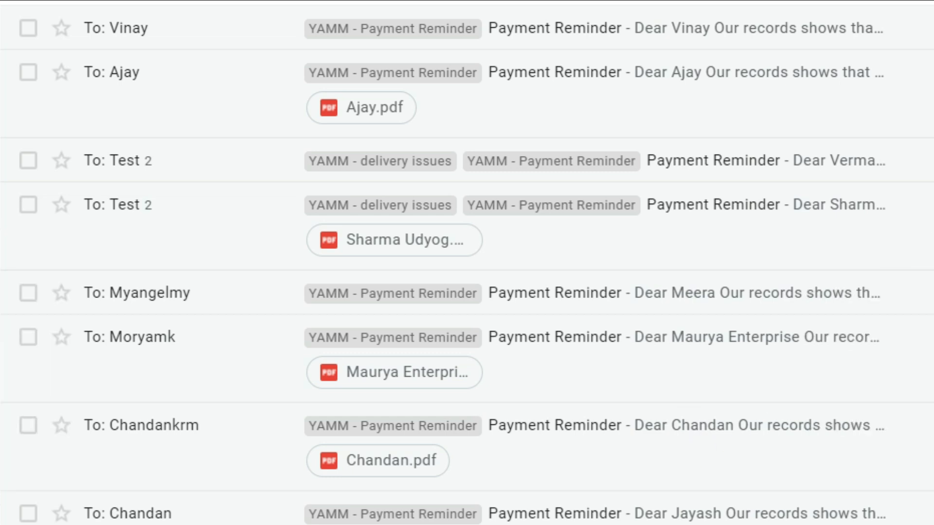
pyautogui.scroll(-3, 467, 265)
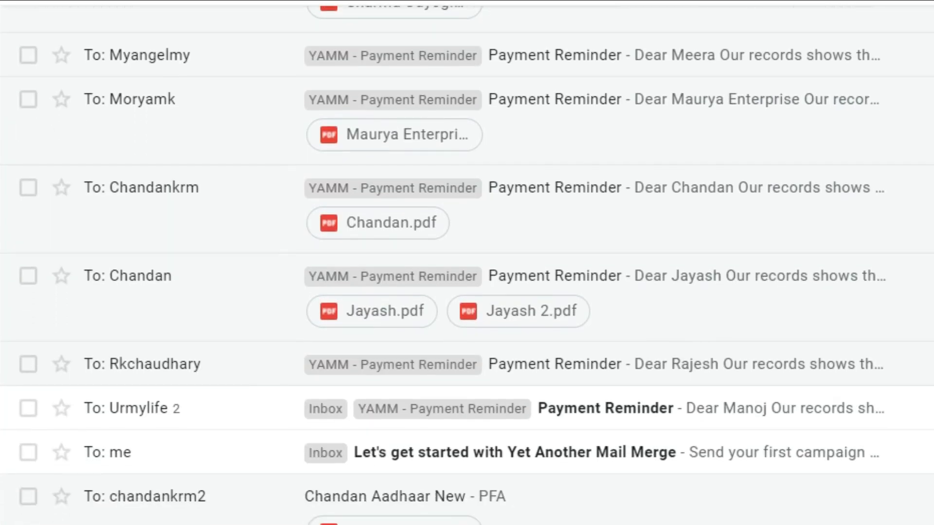
pyautogui.scroll(2, 467, 265)
pyautogui.scroll(2, 467, 265)
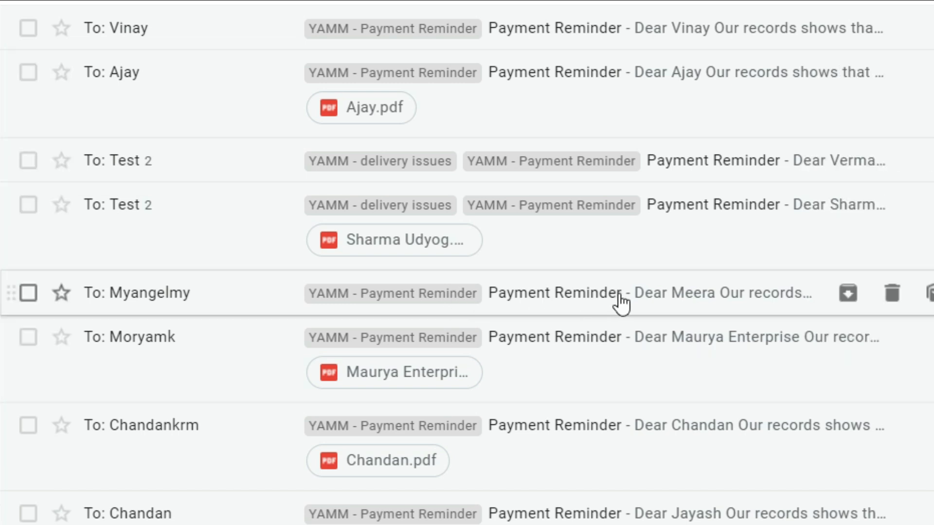
# Step: Open the fifth sent Payment Reminder email and examine its sender address and full recipient details
pyautogui.click(577, 293)
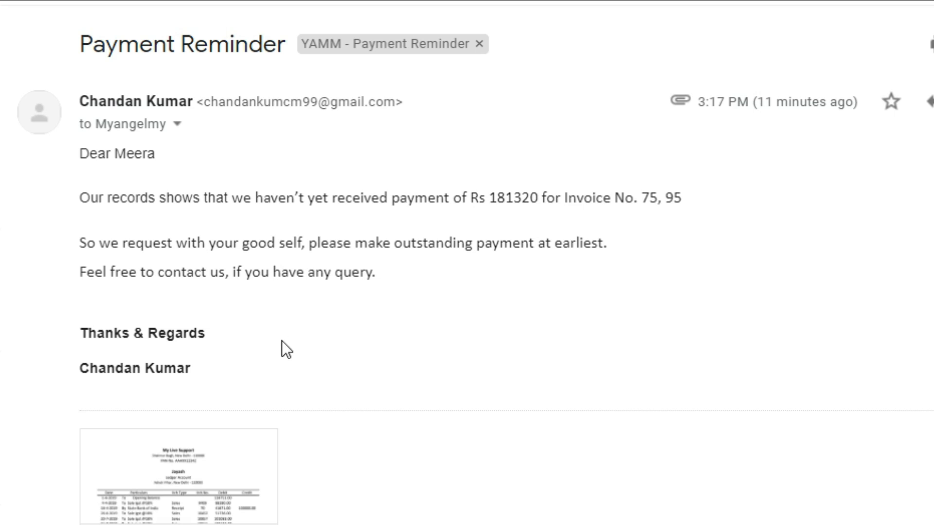
pyautogui.scroll(-1, 243, 215)
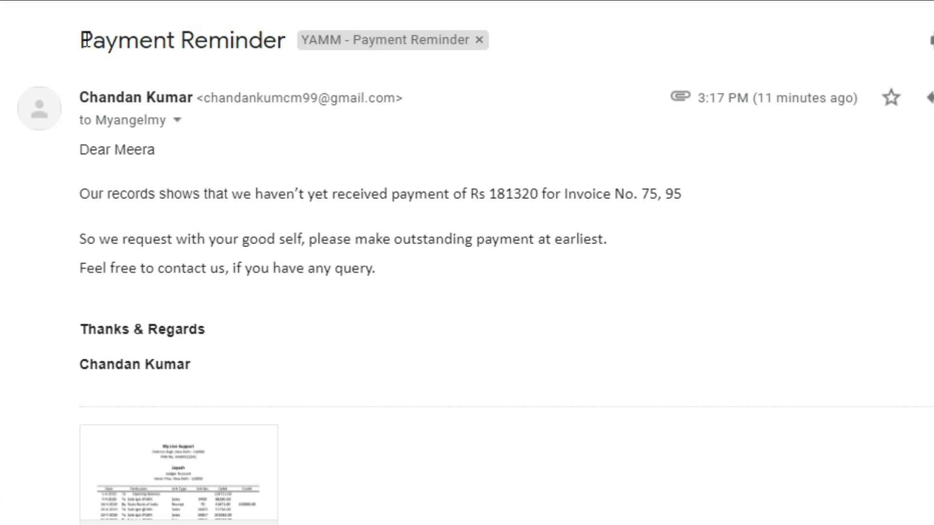
pyautogui.click(240, 151)
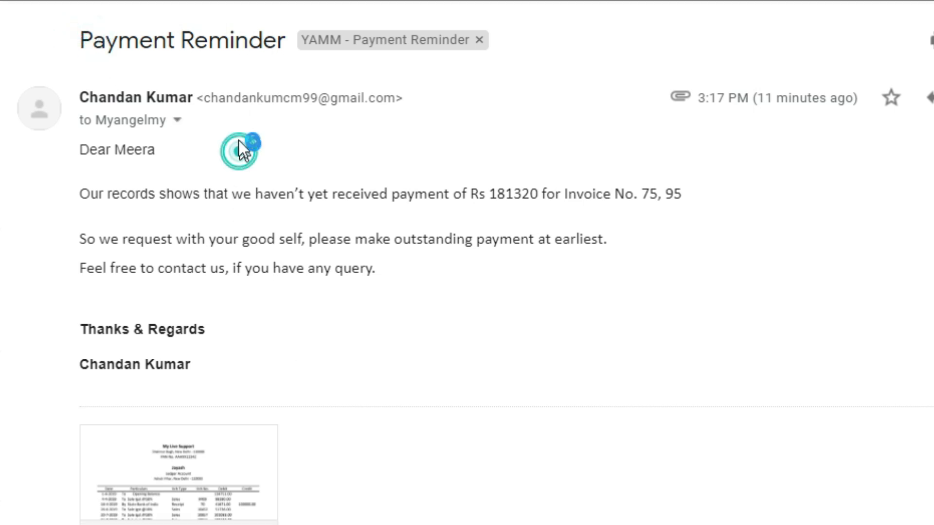
pyautogui.moveTo(206, 99); pyautogui.dragTo(398, 104)
pyautogui.click(316, 146)
pyautogui.click(178, 121)
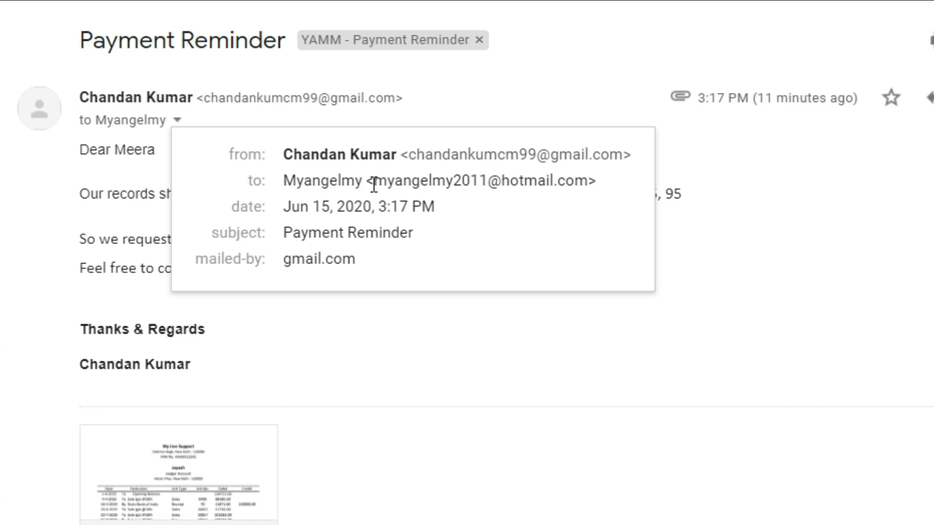
pyautogui.moveTo(373, 185); pyautogui.dragTo(602, 185)
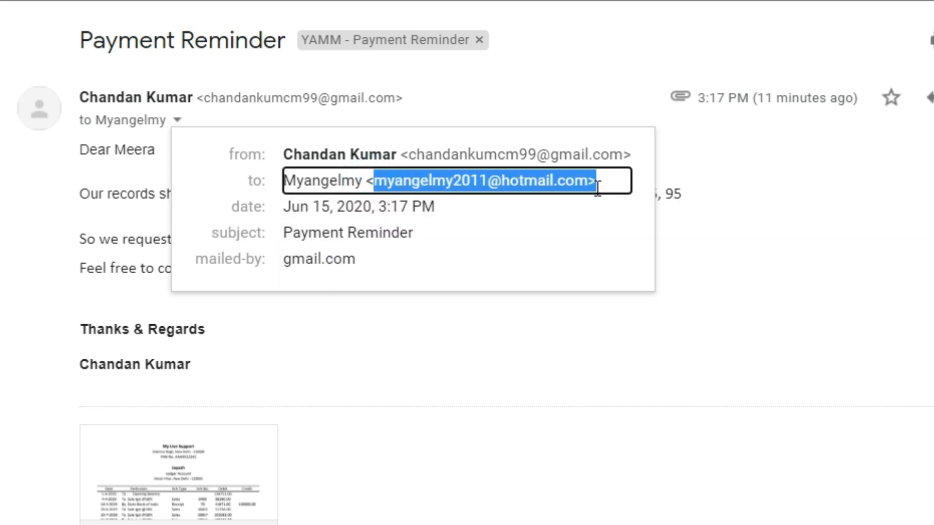
pyautogui.click(95, 171)
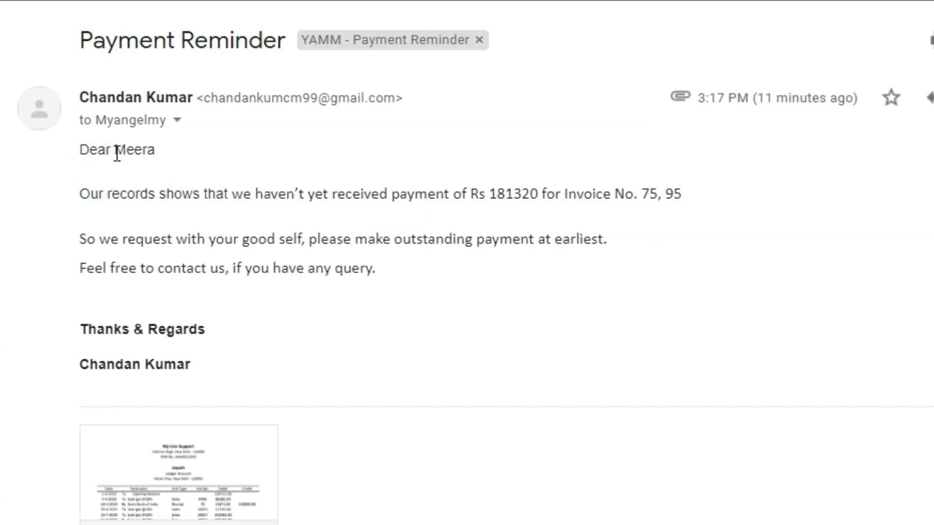
# Step: Check the personalised client name, outstanding amount and invoice numbers in the email body
pyautogui.moveTo(117, 152); pyautogui.dragTo(159, 150)
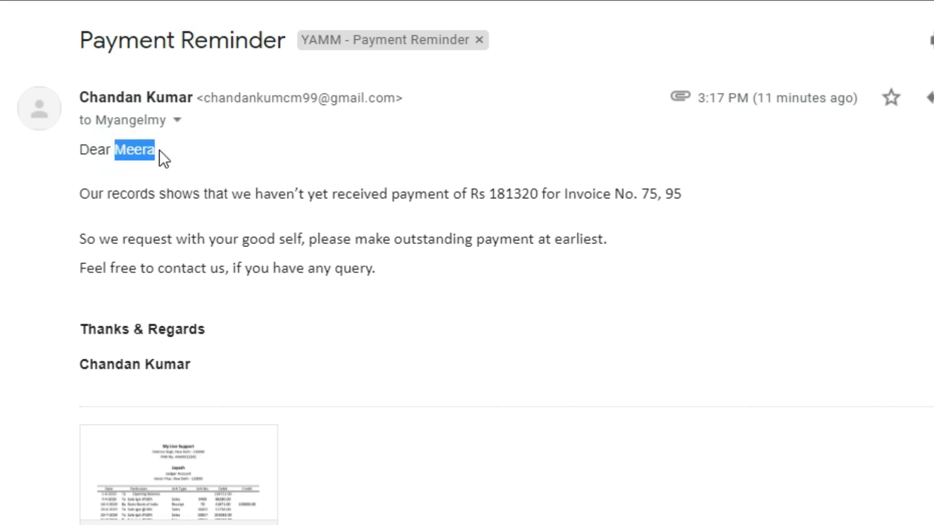
pyautogui.click(179, 156)
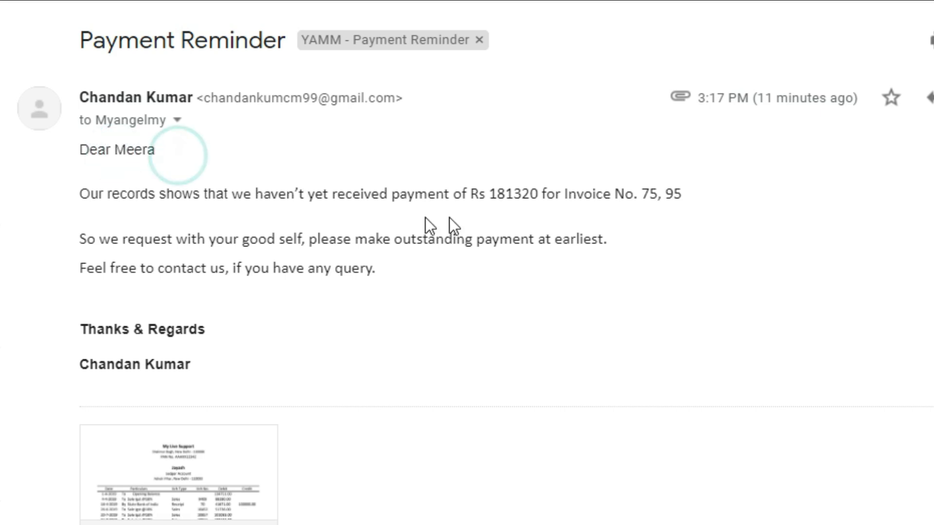
pyautogui.doubleClick(489, 193)
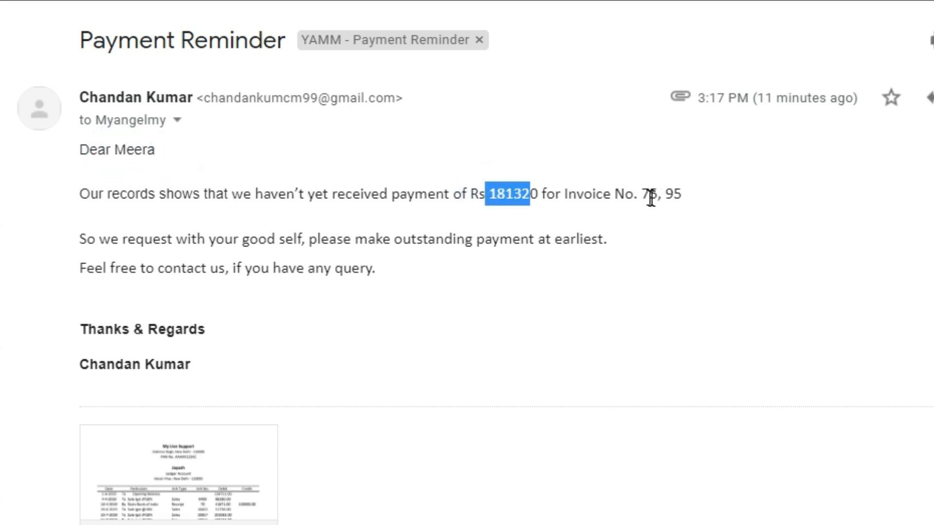
pyautogui.moveTo(646, 195); pyautogui.dragTo(700, 201)
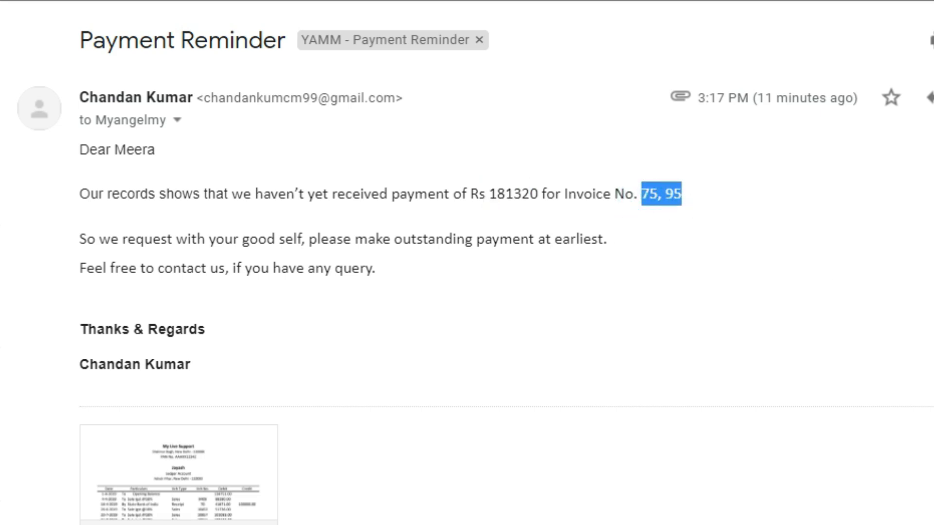
# Step: Check the PDF ledger attached to the sent email, and show the email beside the gmail mail merge workbook in Excel
pyautogui.scroll(-3, 467, 263)
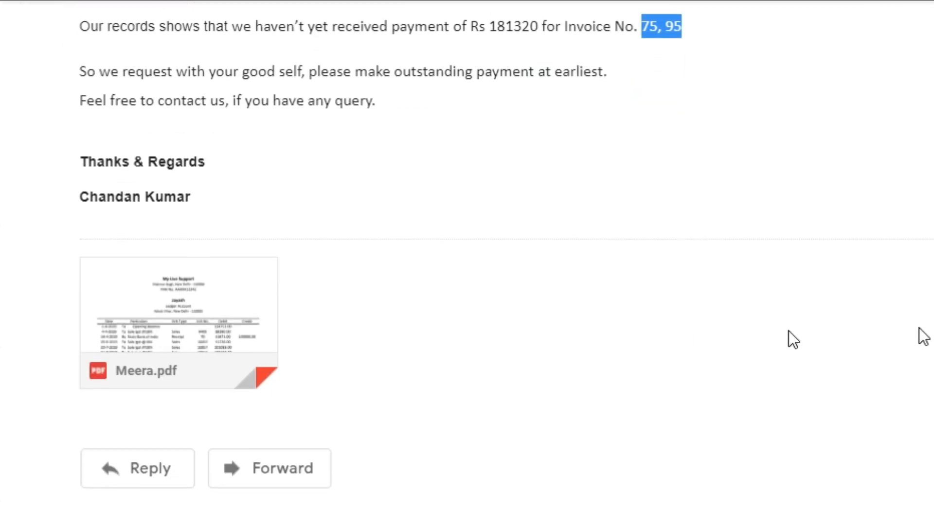
pyautogui.moveTo(213, 311)
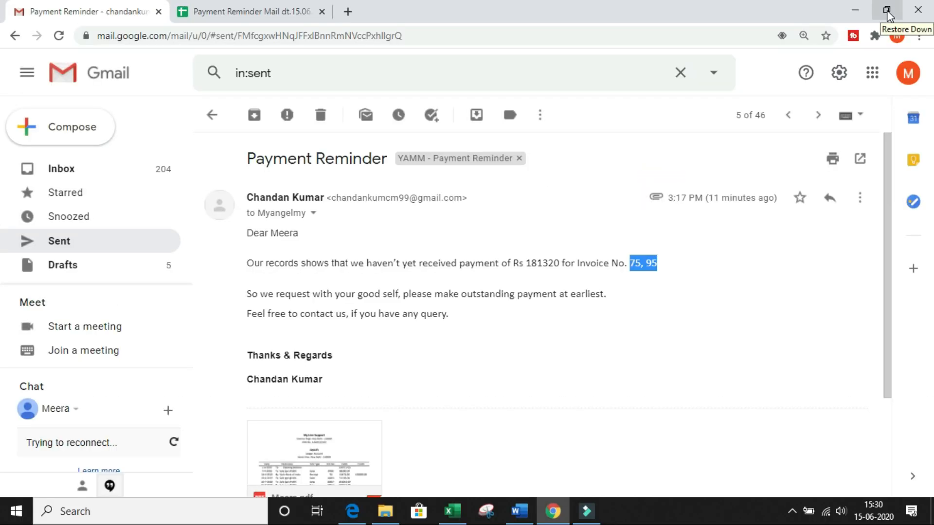
pyautogui.click(886, 10)
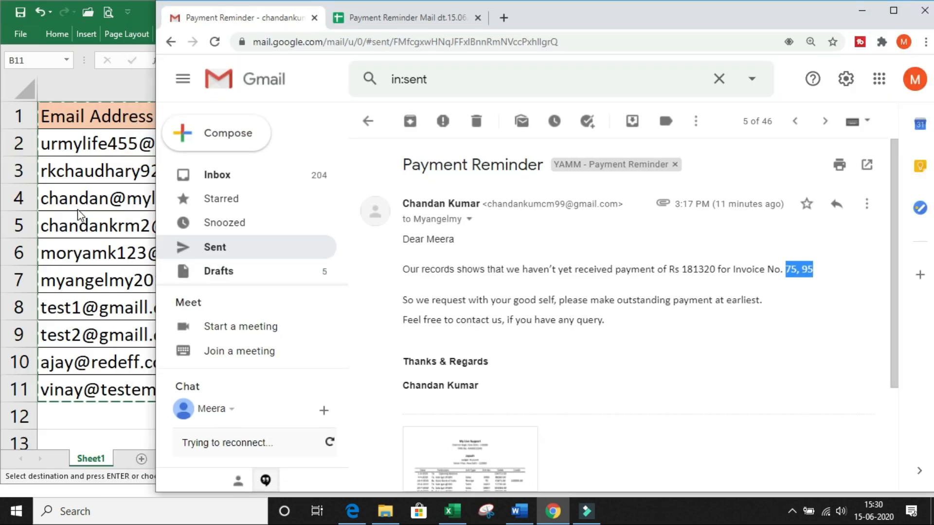
pyautogui.click(77, 210)
pyautogui.click(615, 295)
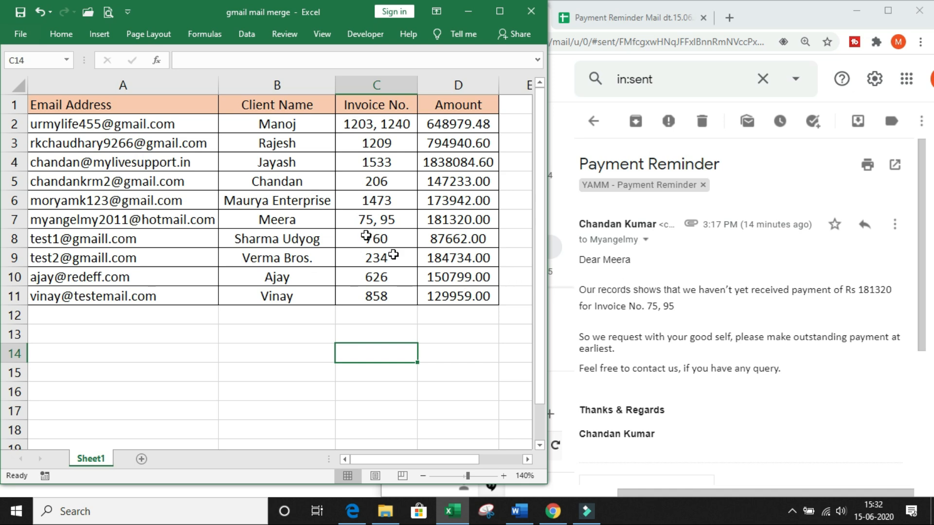
# Step: Compare the client name, invoice numbers and amount in row 7 of the workbook with the email text
pyautogui.click(302, 222)
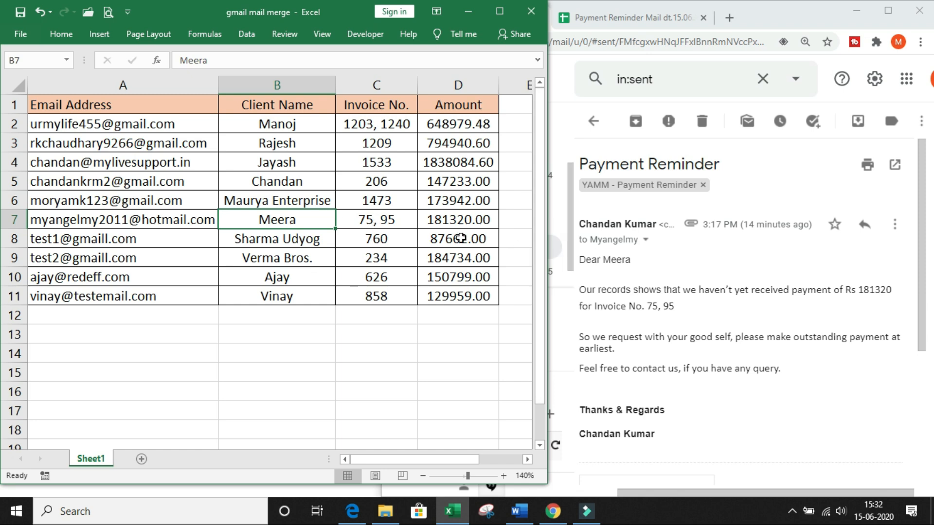
pyautogui.click(378, 218)
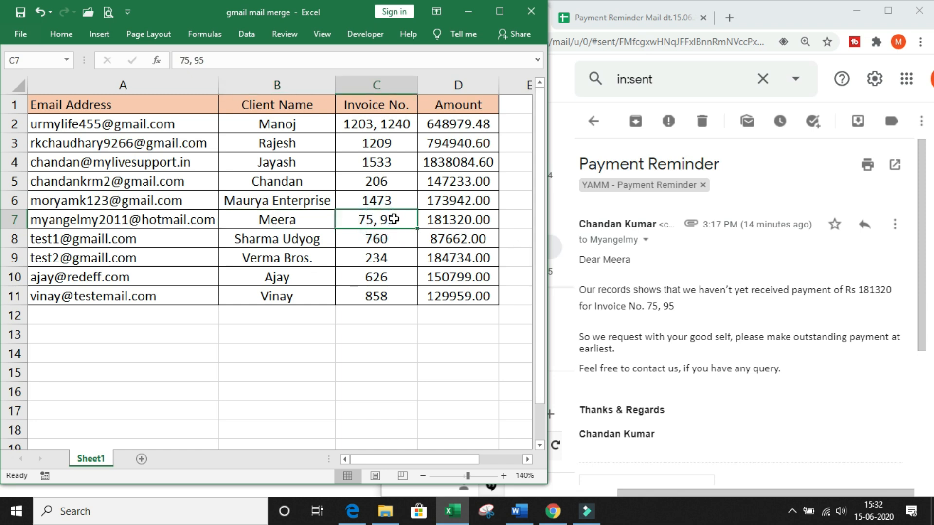
pyautogui.moveTo(630, 309); pyautogui.dragTo(681, 316)
pyautogui.click(688, 310)
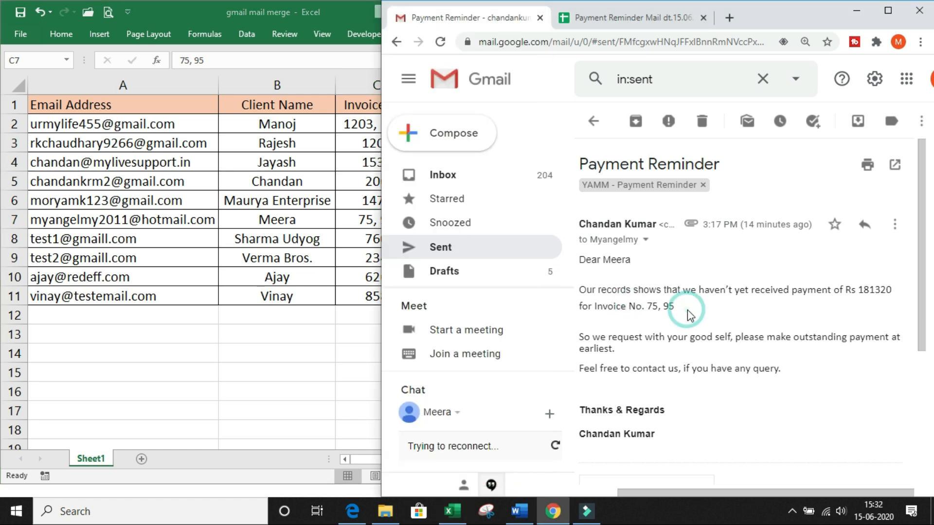
pyautogui.click(304, 212)
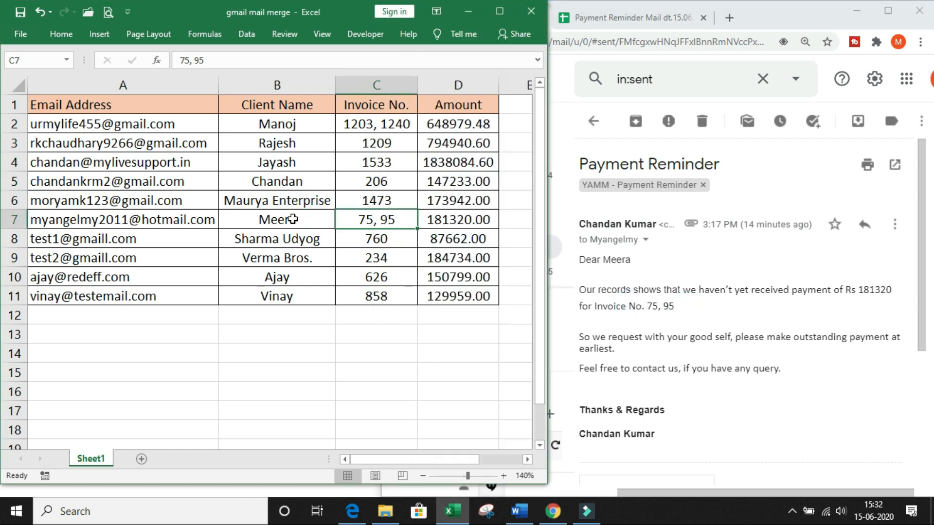
pyautogui.click(475, 222)
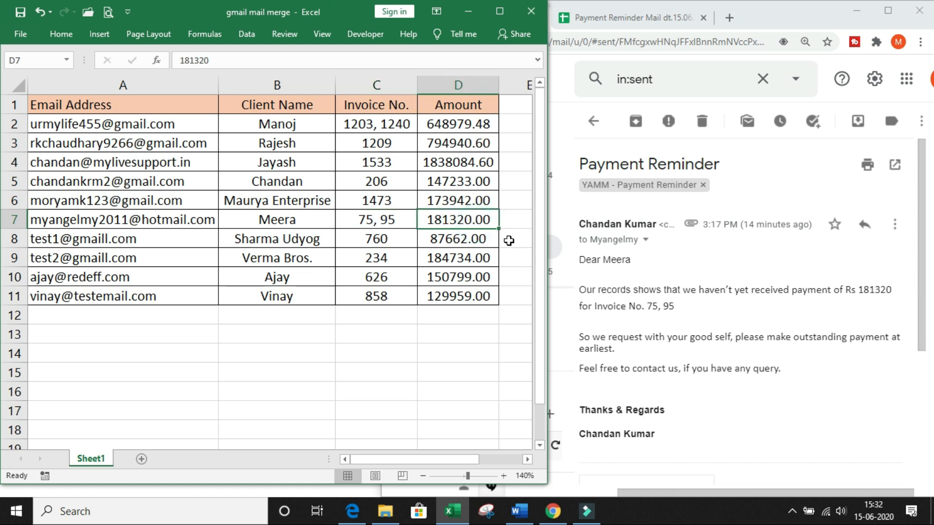
pyautogui.click(864, 292)
pyautogui.moveTo(858, 291); pyautogui.dragTo(892, 292)
pyautogui.click(761, 306)
# Step: Check the email's PDF attachment and compare its full recipient address with the Email Address entry in row 7
pyautogui.scroll(-5, 750, 311)
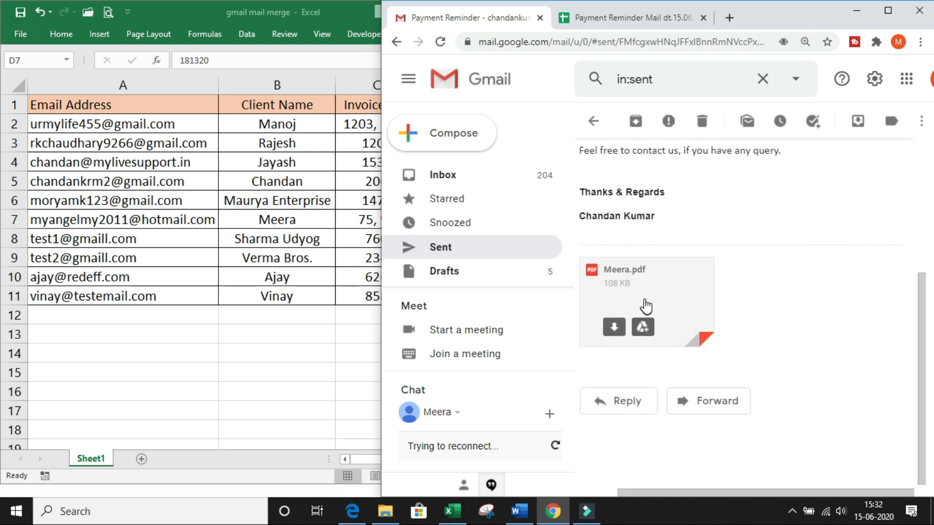
pyautogui.scroll(1, 659, 279)
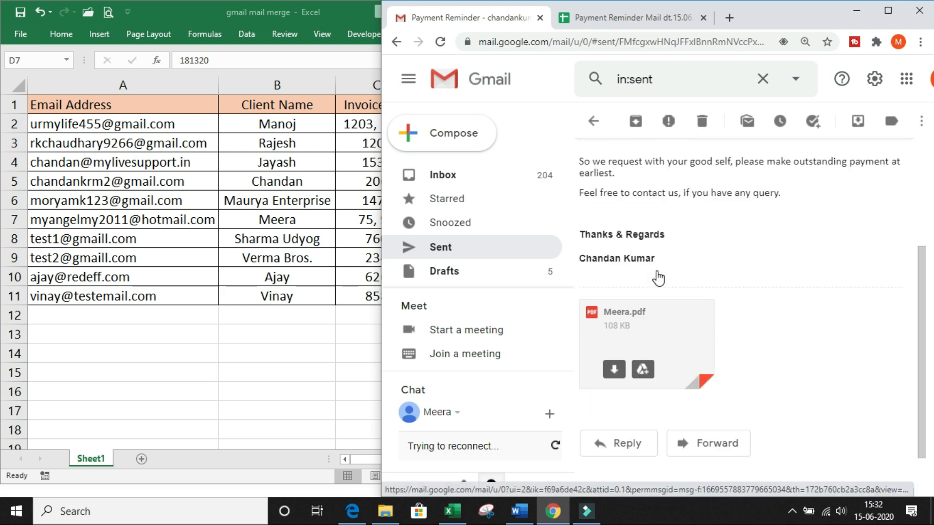
pyautogui.scroll(4, 658, 279)
pyautogui.click(647, 241)
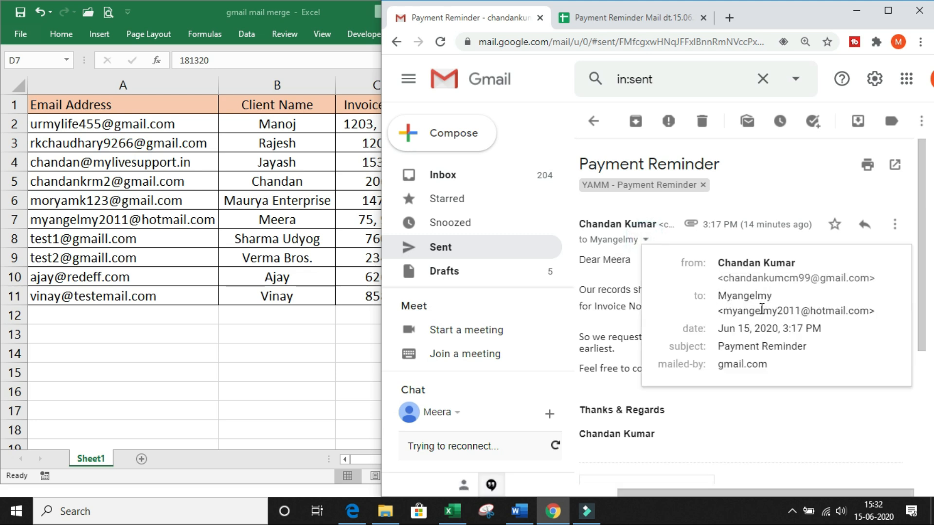
pyautogui.moveTo(778, 310)
pyautogui.click(153, 230)
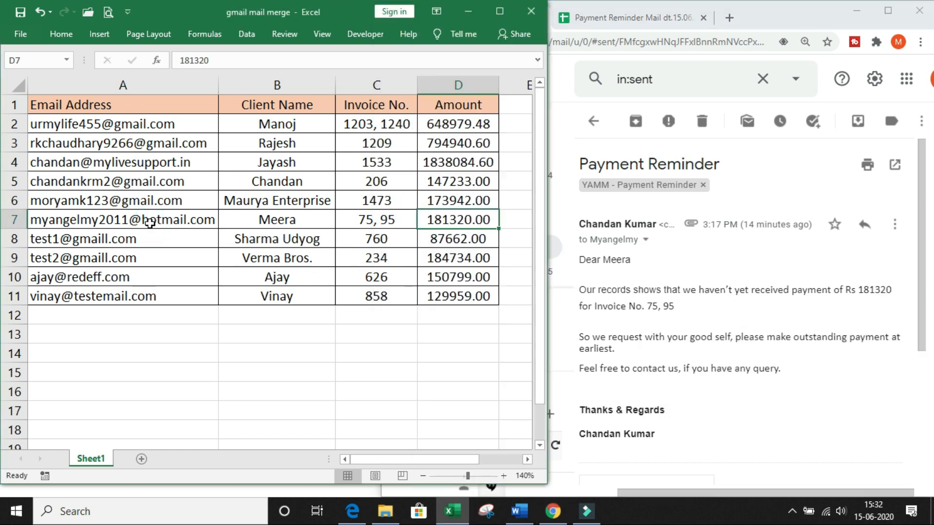
pyautogui.click(146, 228)
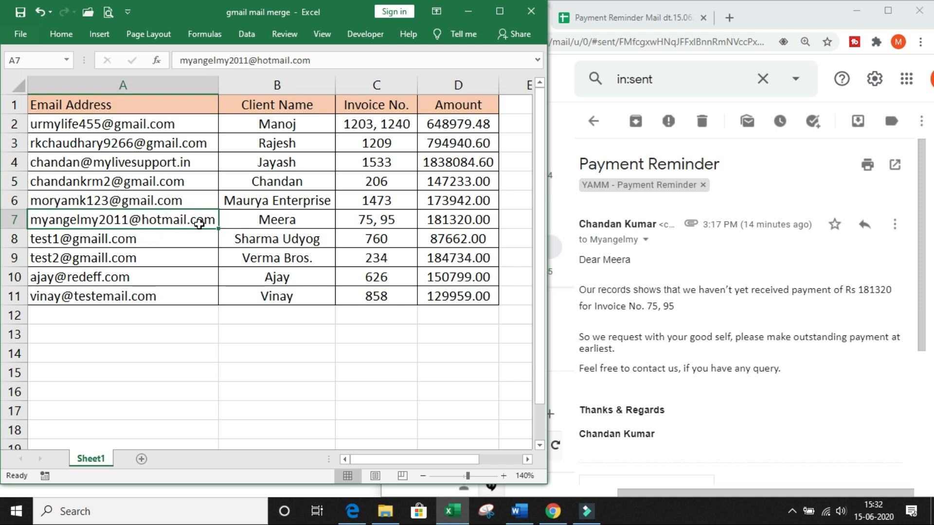
pyautogui.click(662, 286)
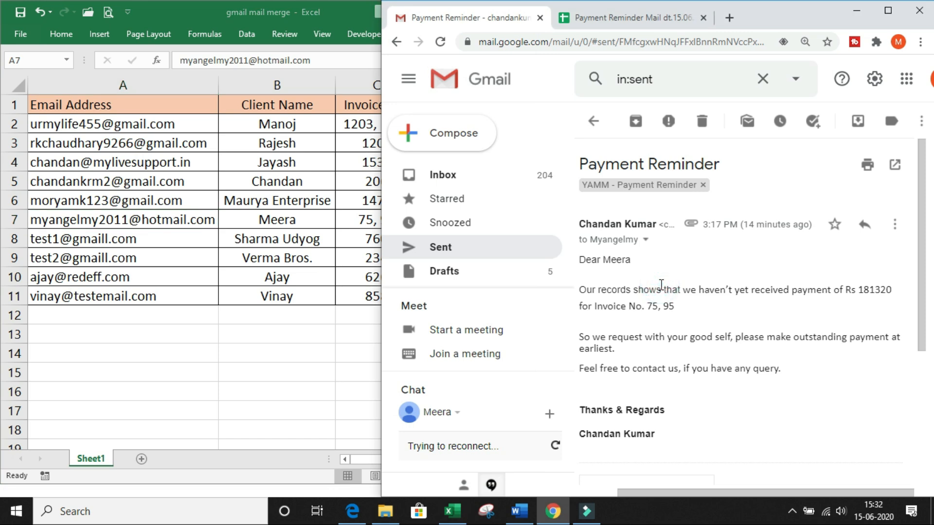
pyautogui.click(888, 10)
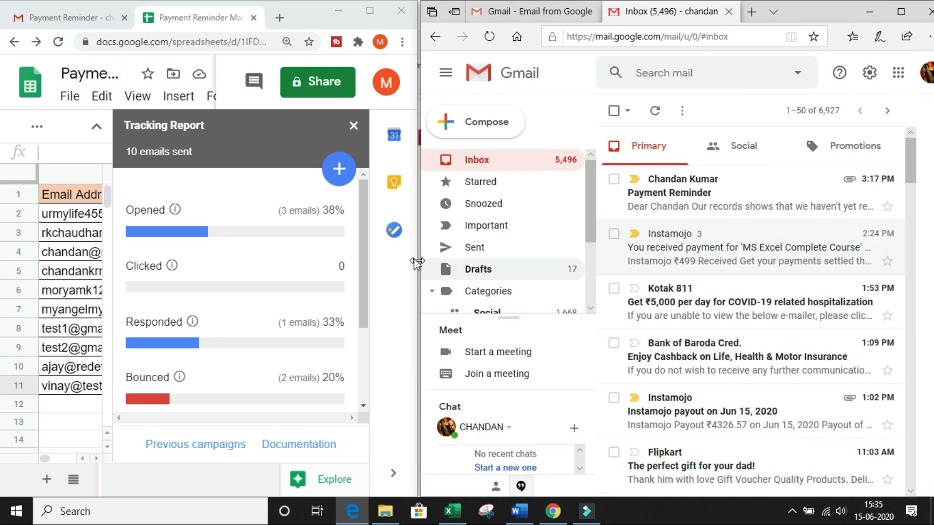
# Step: Switch to the recipient's Gmail inbox in Edge beside the tracking report, open the Payment Reminder email and read its greeting and payment text
pyautogui.click(302, 22)
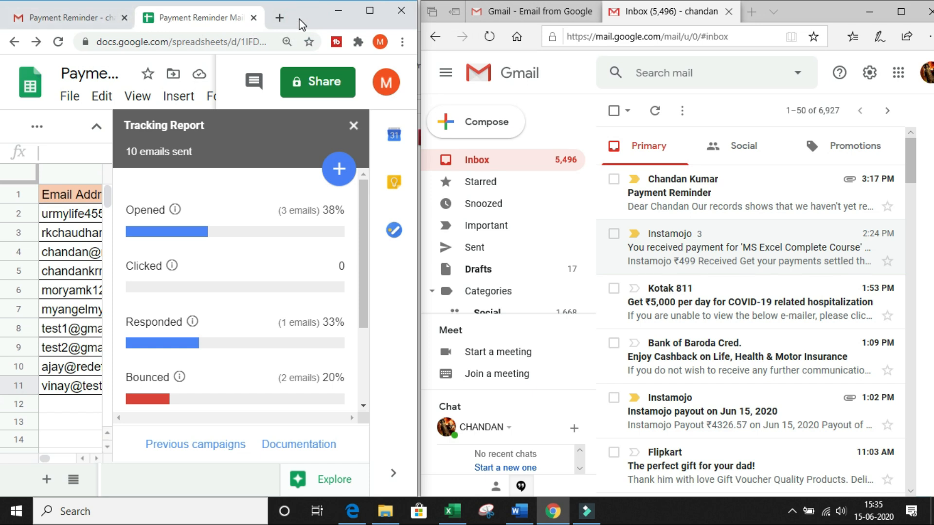
pyautogui.click(823, 15)
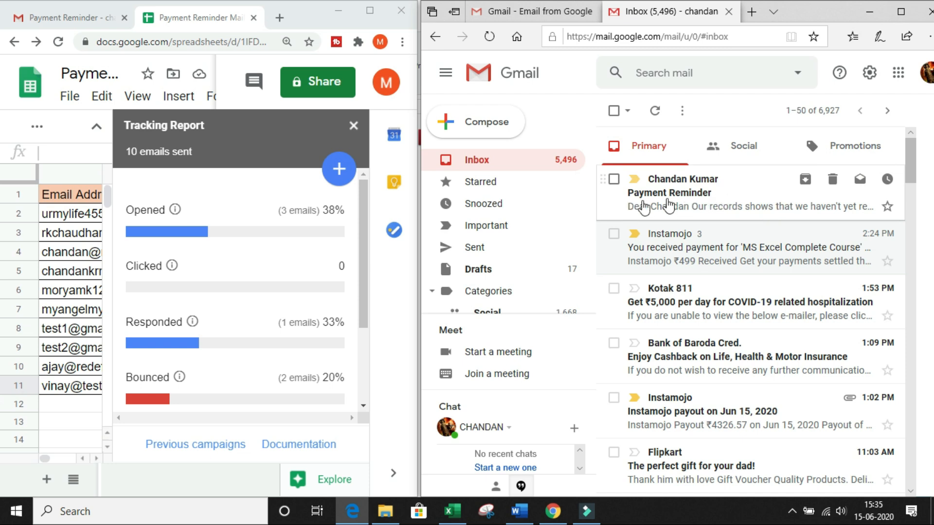
pyautogui.click(741, 198)
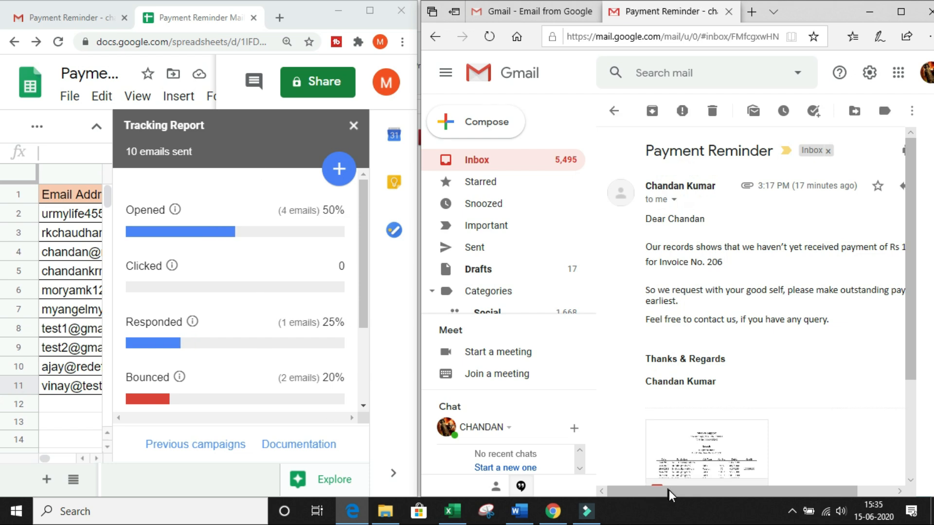
pyautogui.moveTo(670, 490); pyautogui.dragTo(690, 488)
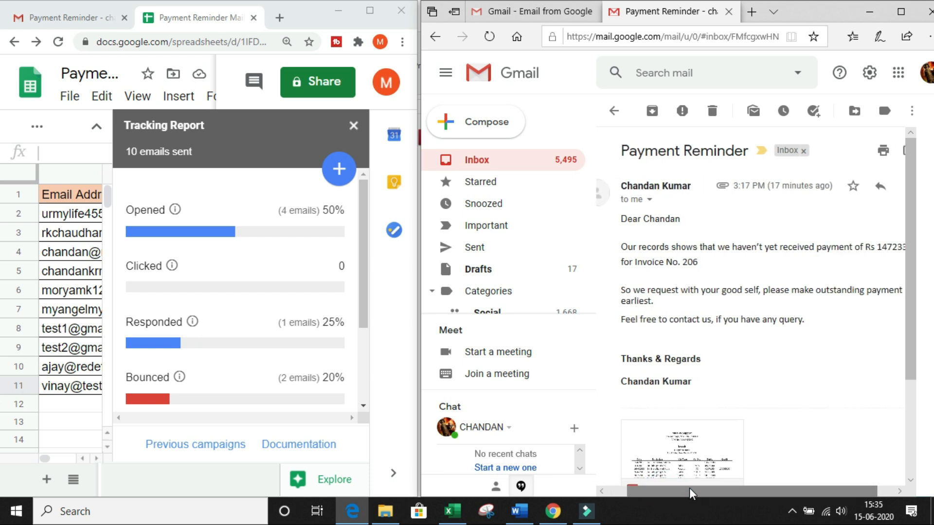
pyautogui.doubleClick(646, 220)
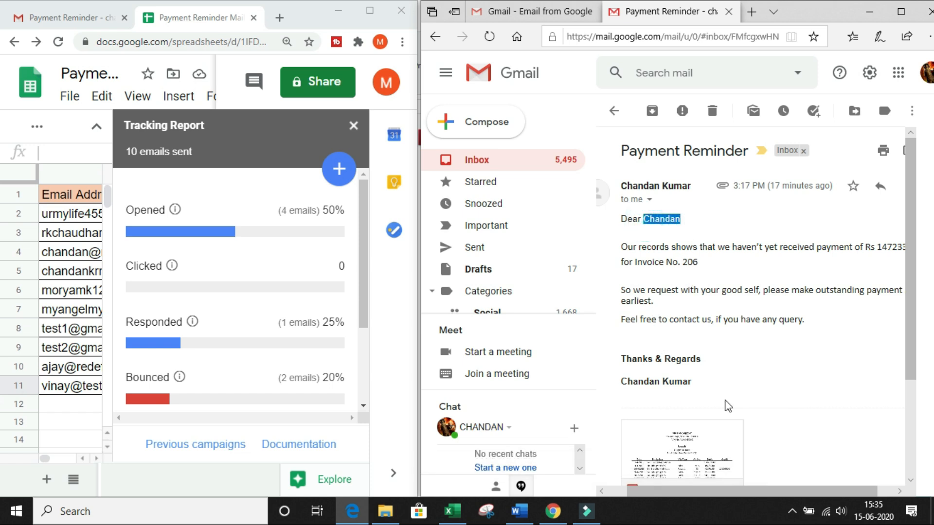
pyautogui.moveTo(730, 493); pyautogui.dragTo(745, 494)
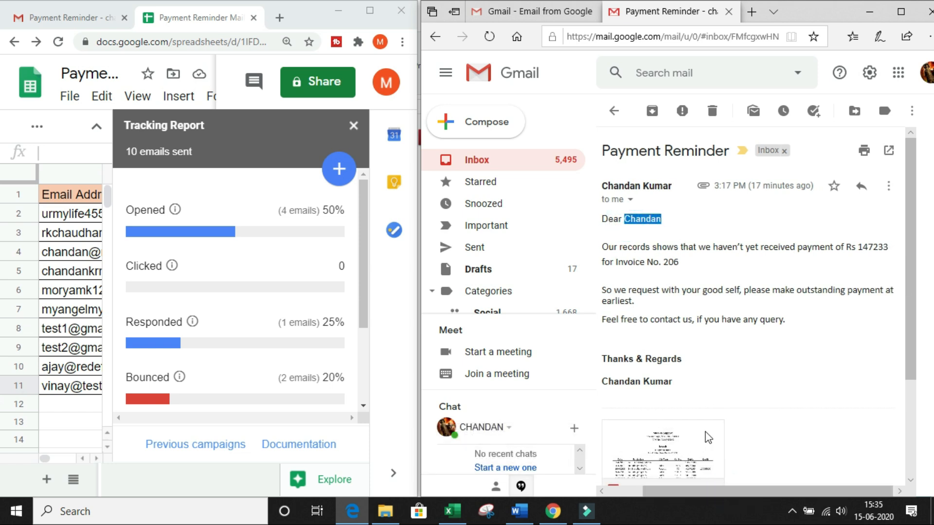
# Step: Close the tracking report and compare the client name and email address in row 5 with the received email's recipient details
pyautogui.click(354, 127)
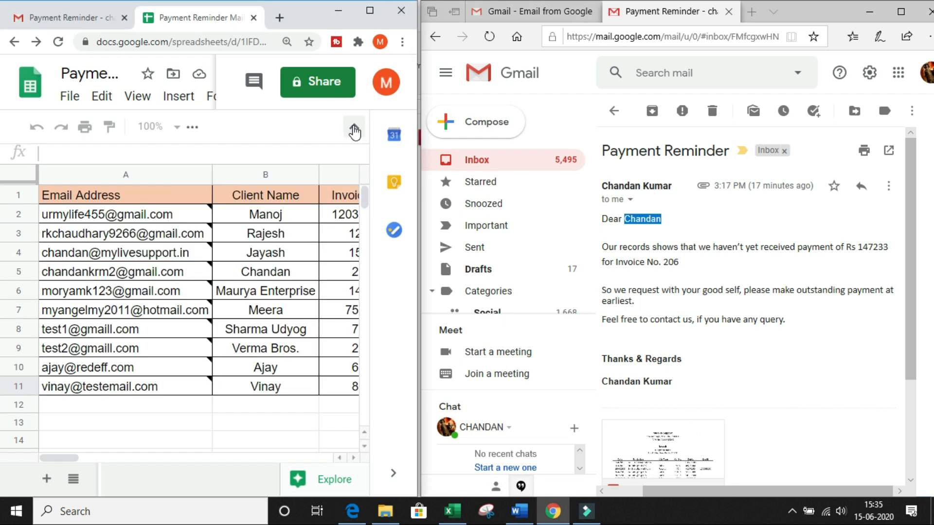
pyautogui.click(260, 270)
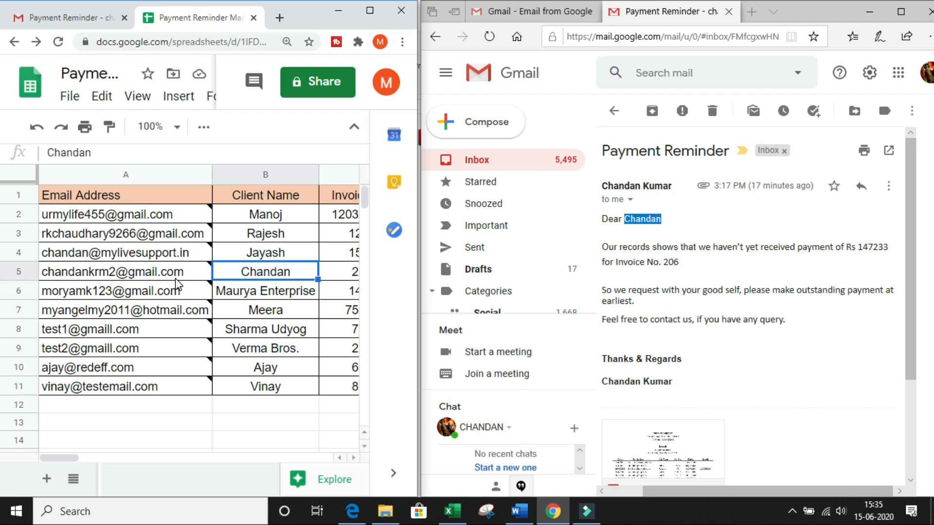
pyautogui.moveTo(175, 285)
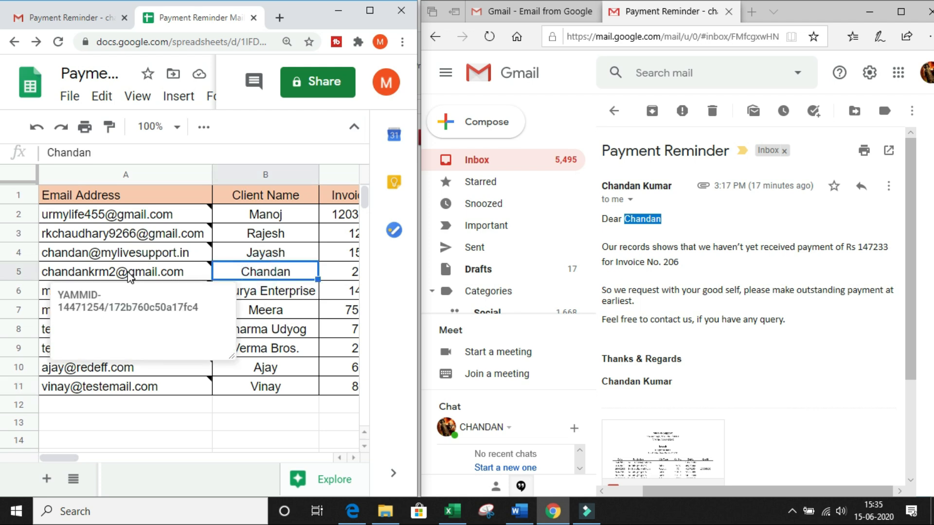
pyautogui.click(630, 199)
pyautogui.moveTo(702, 265); pyautogui.dragTo(813, 266)
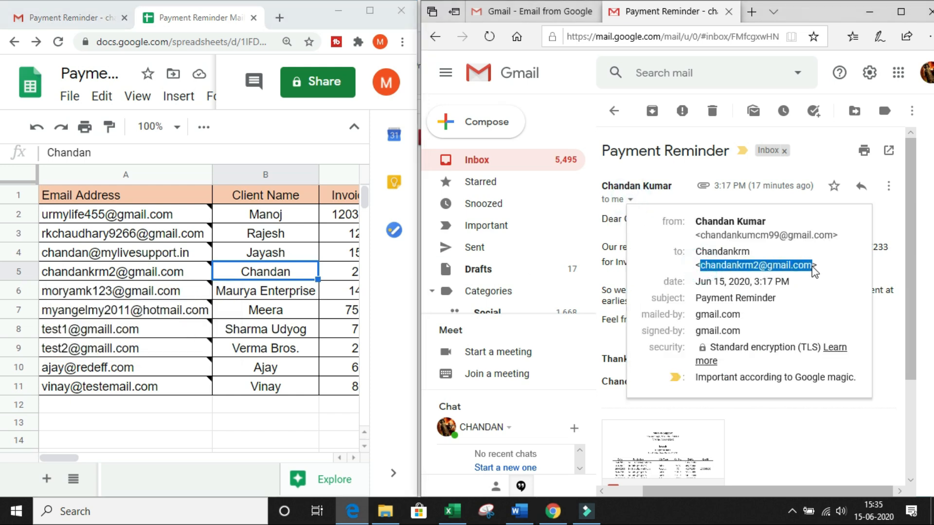
pyautogui.click(609, 246)
# Step: Show the Invoice No. and Amount columns and compare row 5's invoice number with the one in the received email
pyautogui.click(340, 269)
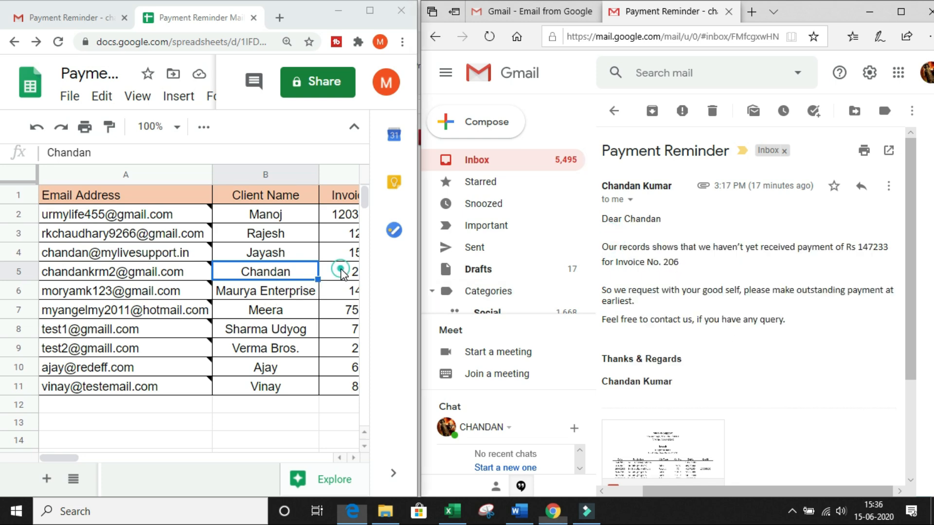
pyautogui.press('Right')
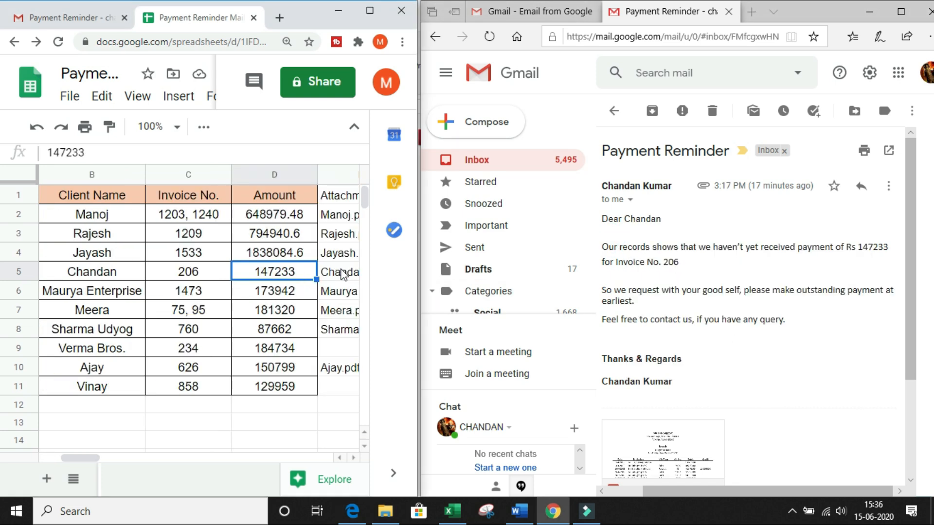
pyautogui.click(204, 275)
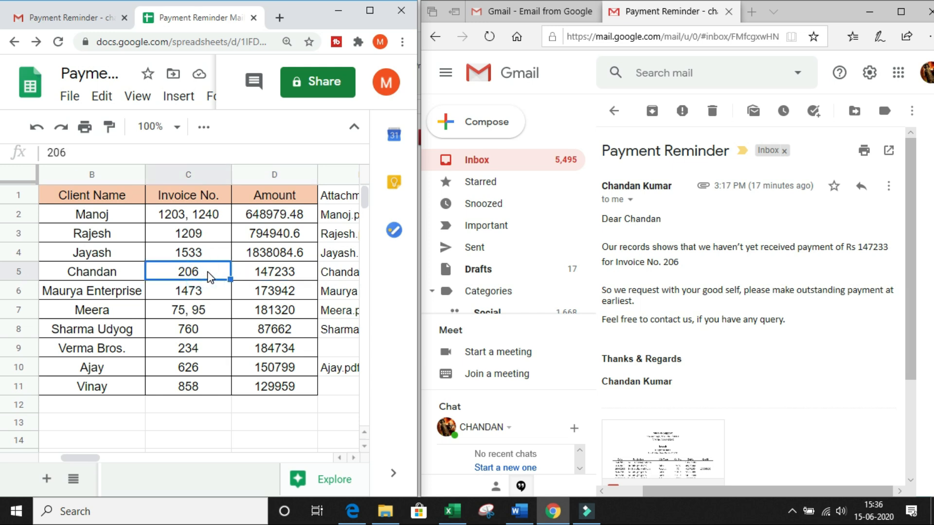
pyautogui.moveTo(662, 263); pyautogui.dragTo(687, 267)
# Step: Compare the client name and amount in row 5 of the sheet with the greeting and amount in the received email
pyautogui.click(112, 274)
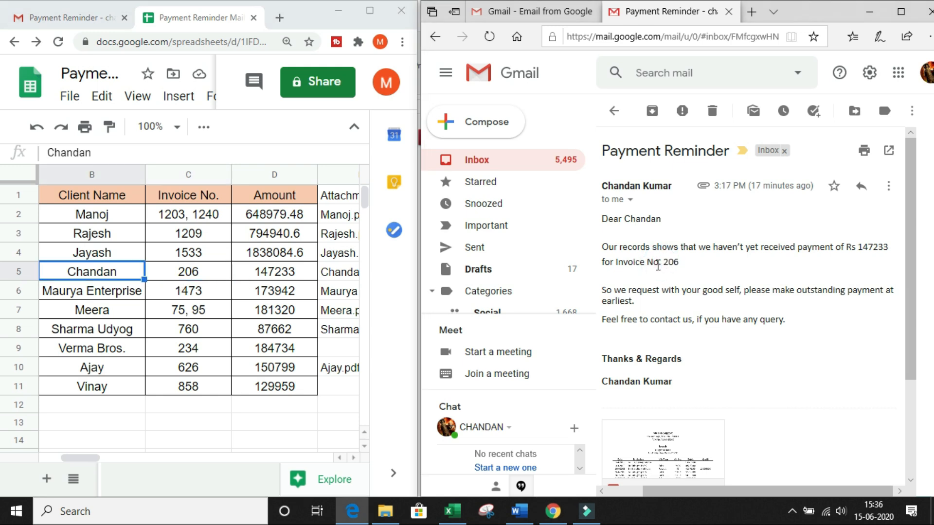
pyautogui.click(125, 270)
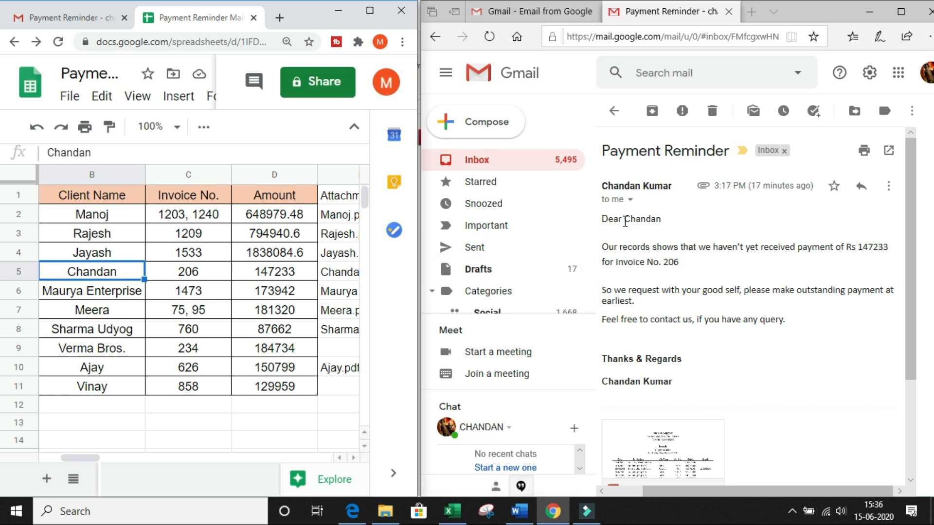
pyautogui.moveTo(608, 219); pyautogui.dragTo(662, 219)
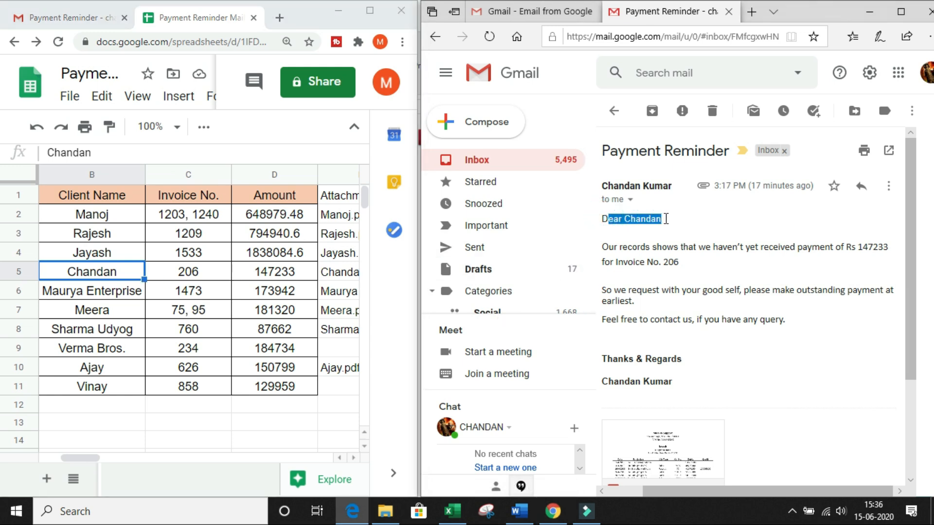
pyautogui.click(703, 262)
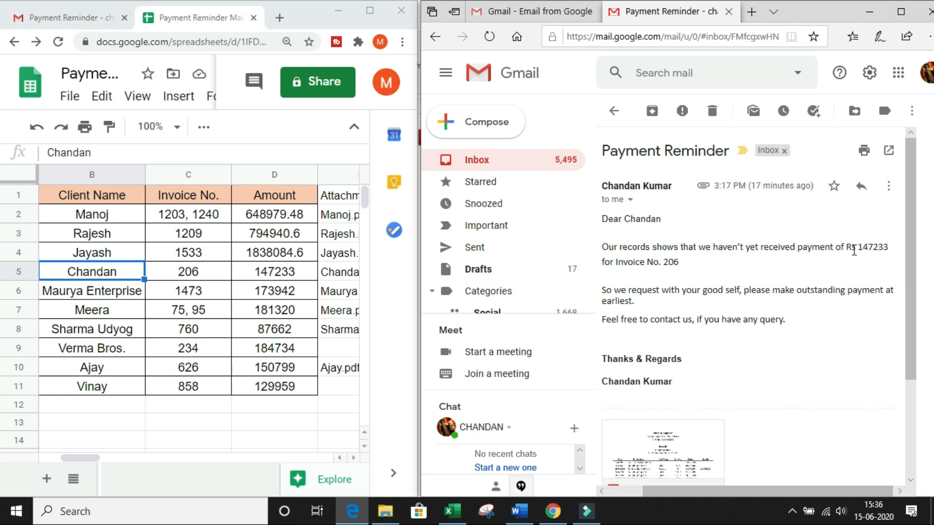
pyautogui.moveTo(844, 248); pyautogui.dragTo(890, 248)
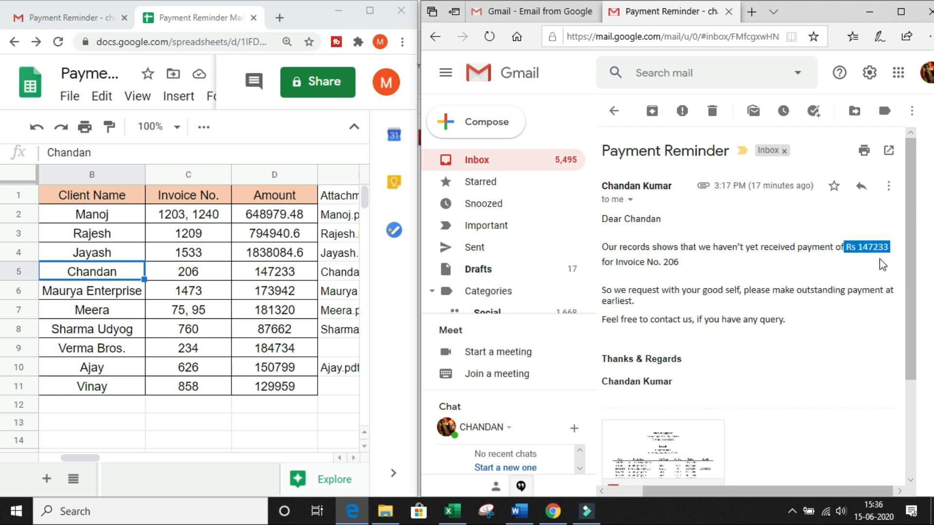
pyautogui.click(282, 277)
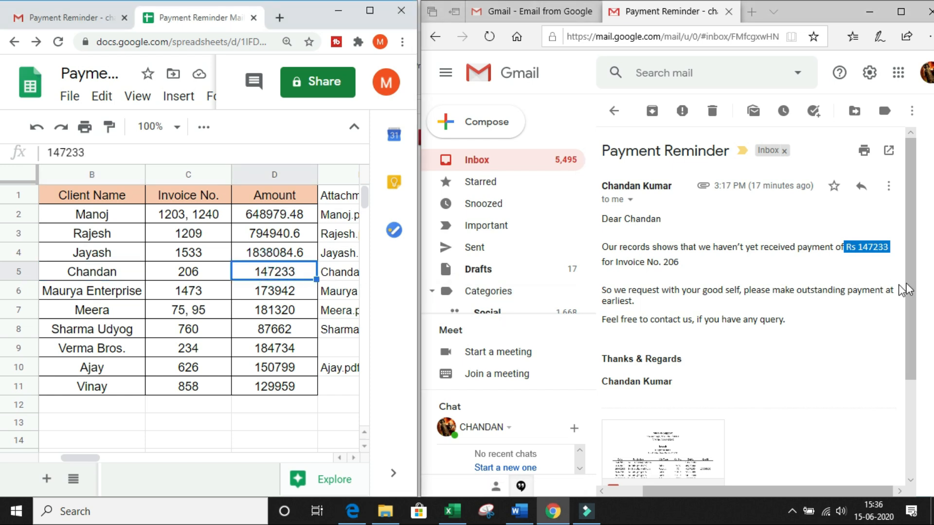
# Step: Compare the PDF attachment in the received email with the attachment name and Drive link in row 5 of the sheet
pyautogui.moveTo(911, 284); pyautogui.dragTo(912, 377)
pyautogui.moveTo(660, 347)
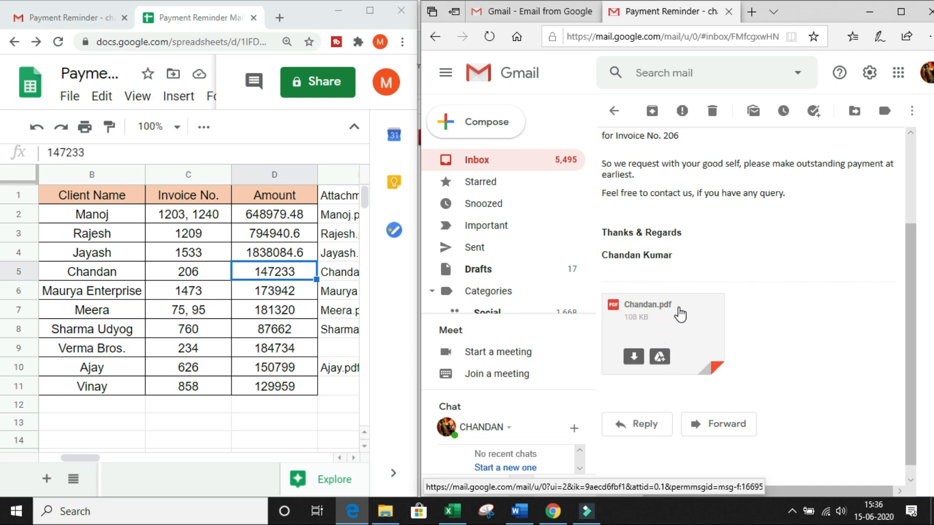
pyautogui.click(335, 279)
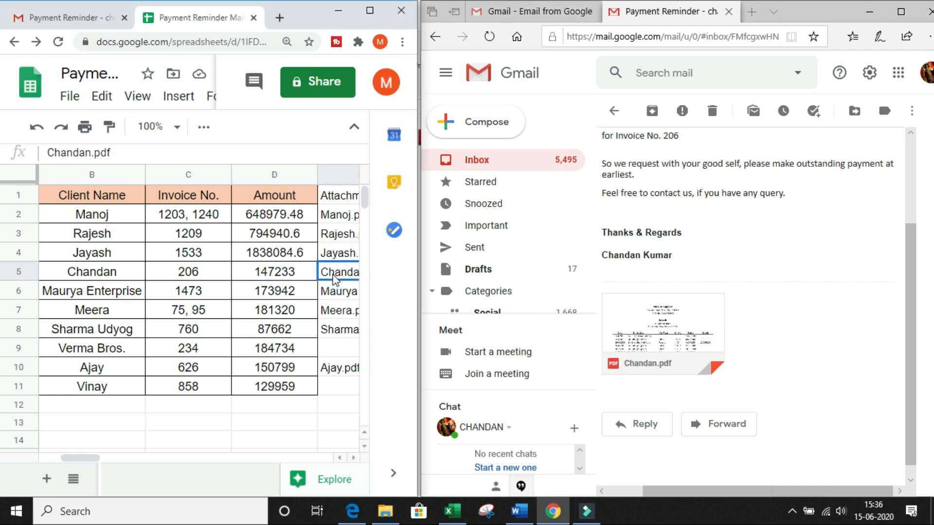
pyautogui.press('Right')
pyautogui.click(171, 276)
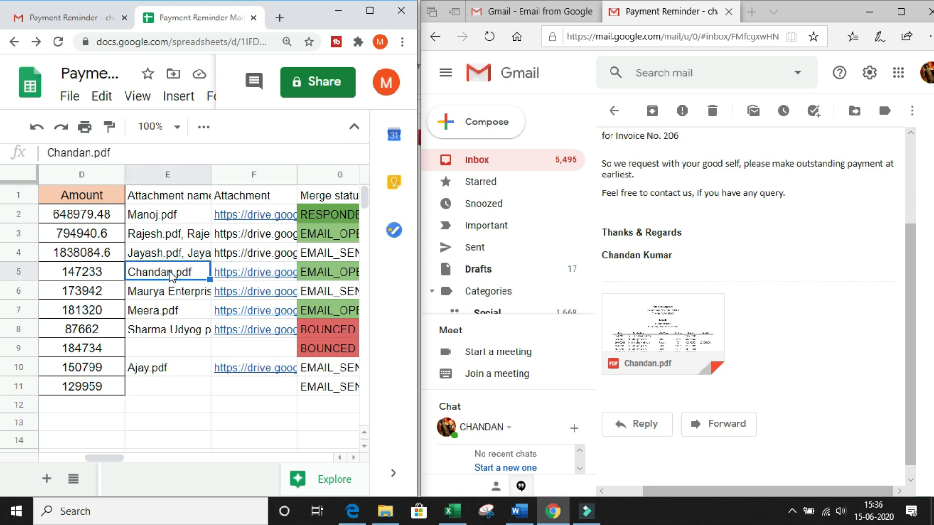
pyautogui.press('Right')
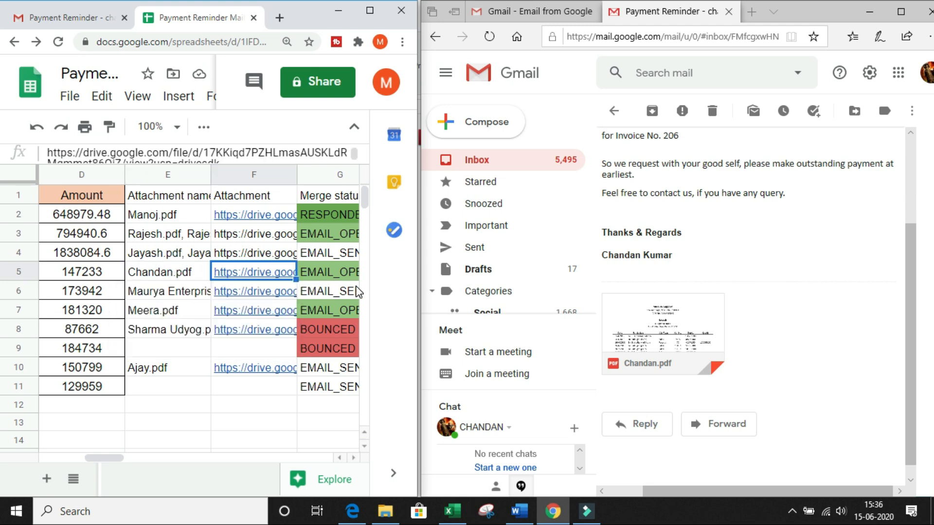
# Step: Check the merge status of row 5 and read its note showing when the email was opened
pyautogui.press('Right')
pyautogui.moveTo(258, 281)
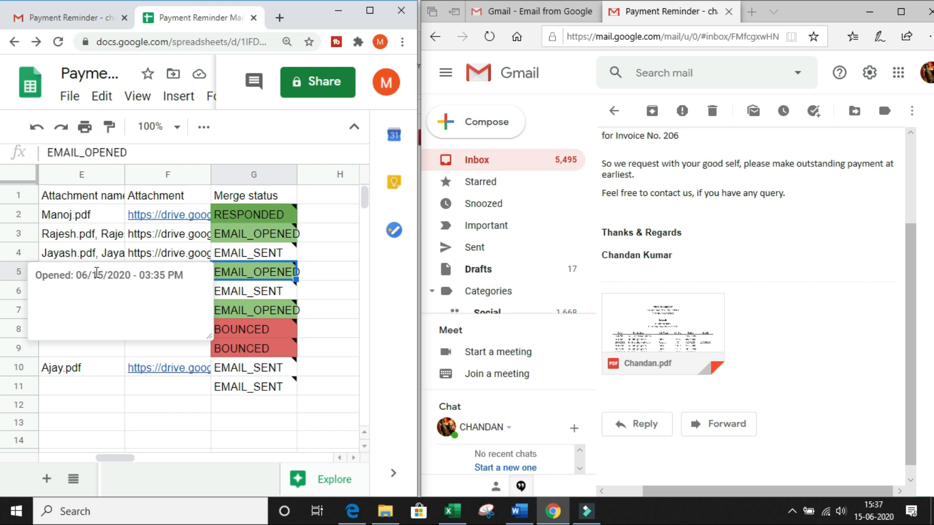
pyautogui.moveTo(186, 277)
pyautogui.mouseDown()
pyautogui.moveTo(75, 276)
pyautogui.moveTo(192, 276)
pyautogui.mouseUp()
pyautogui.click(109, 291)
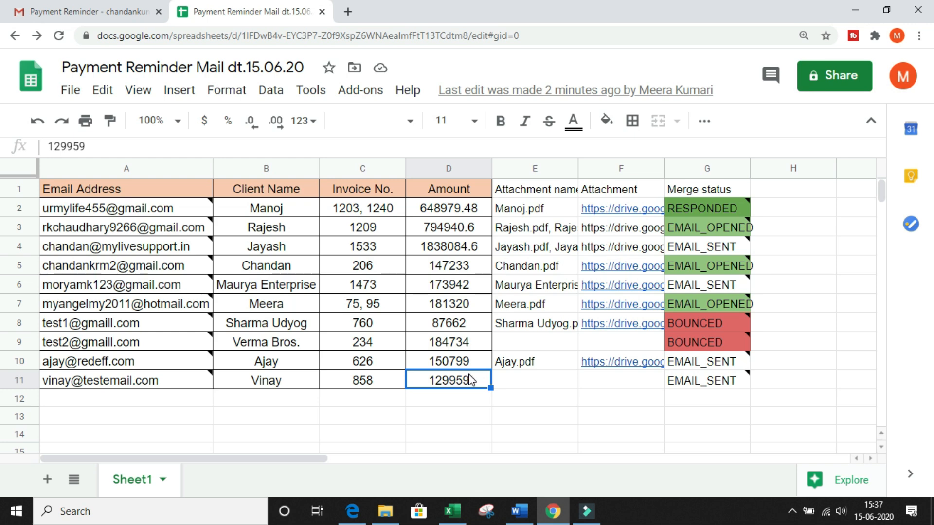
# Step: Close the payment reminder spreadsheet and open the Google Sheets home page from the Google apps in Gmail
pyautogui.click(321, 12)
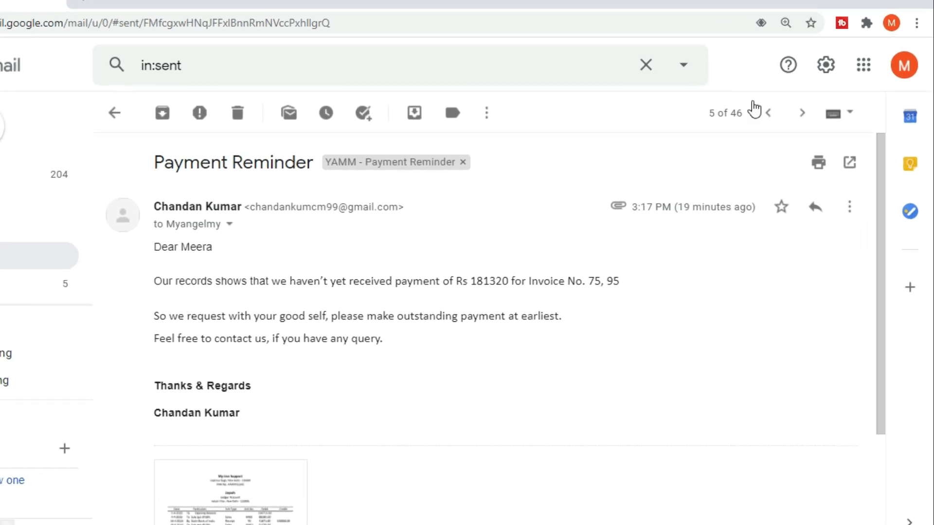
pyautogui.click(841, 49)
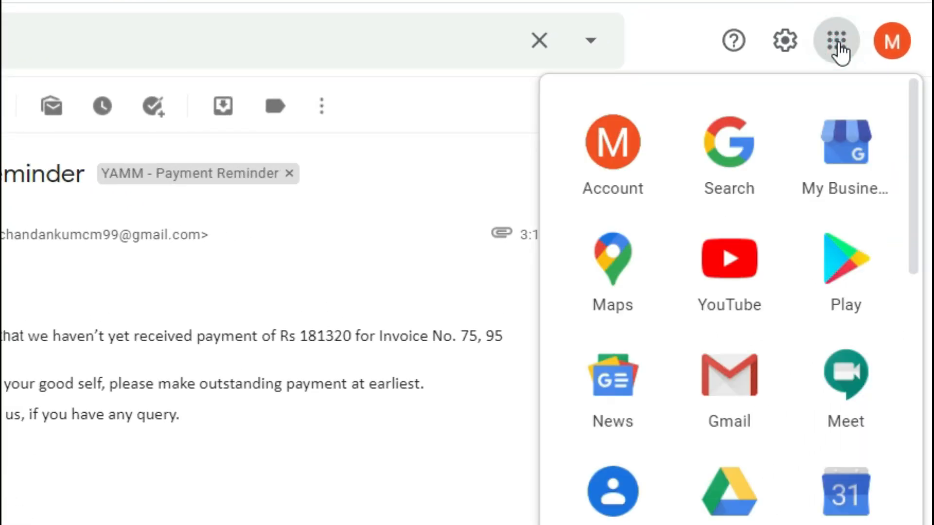
pyautogui.scroll(-5, 719, 281)
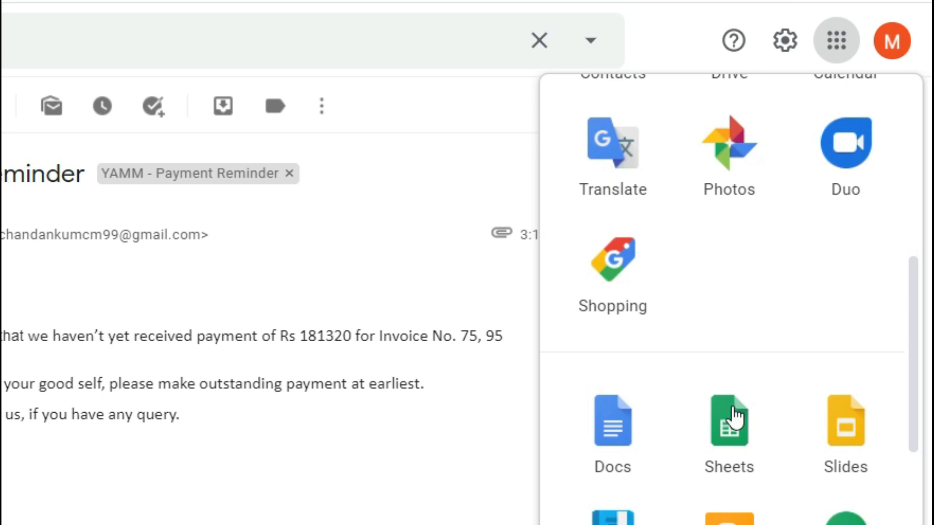
pyautogui.click(722, 420)
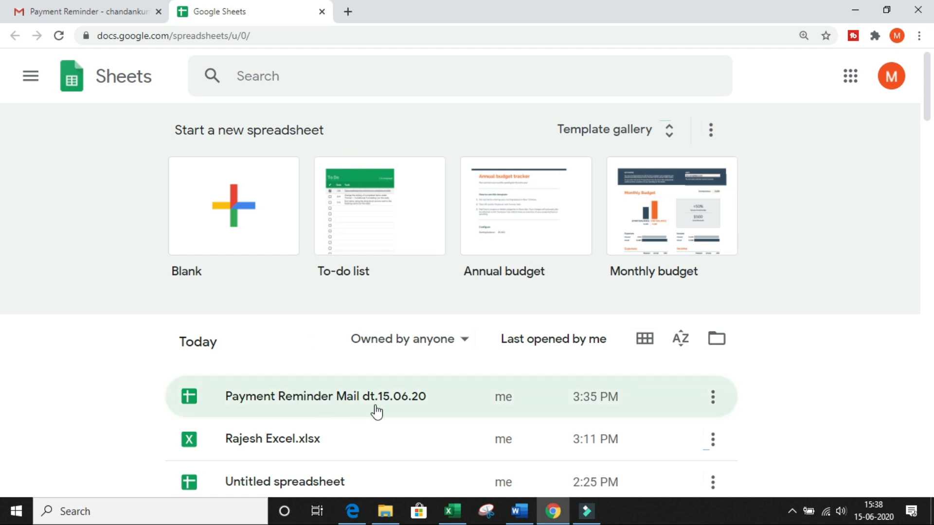
# Step: Reopen the Payment Reminder Mail dt.15.06.20 spreadsheet from the recent files and dismiss the cell edit history tip
pyautogui.scroll(-9, 349, 413)
pyautogui.scroll(10, 348, 389)
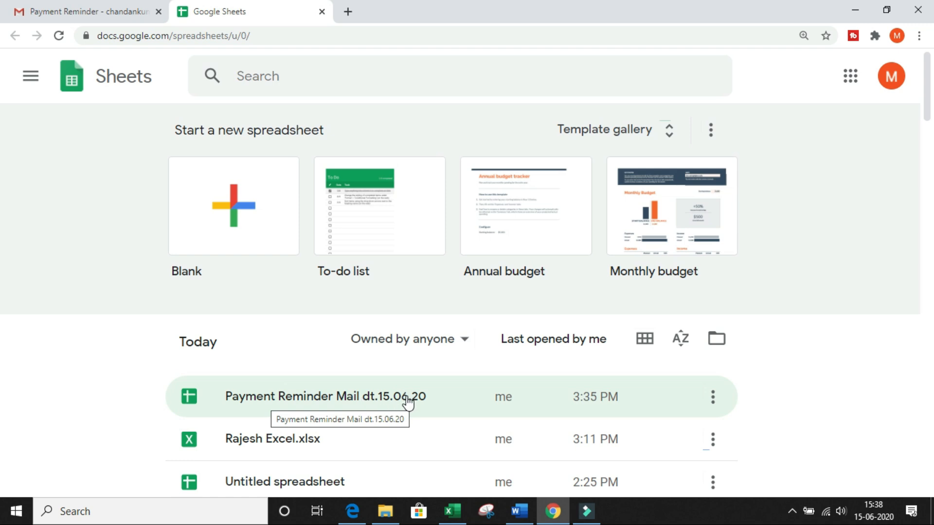
pyautogui.click(345, 398)
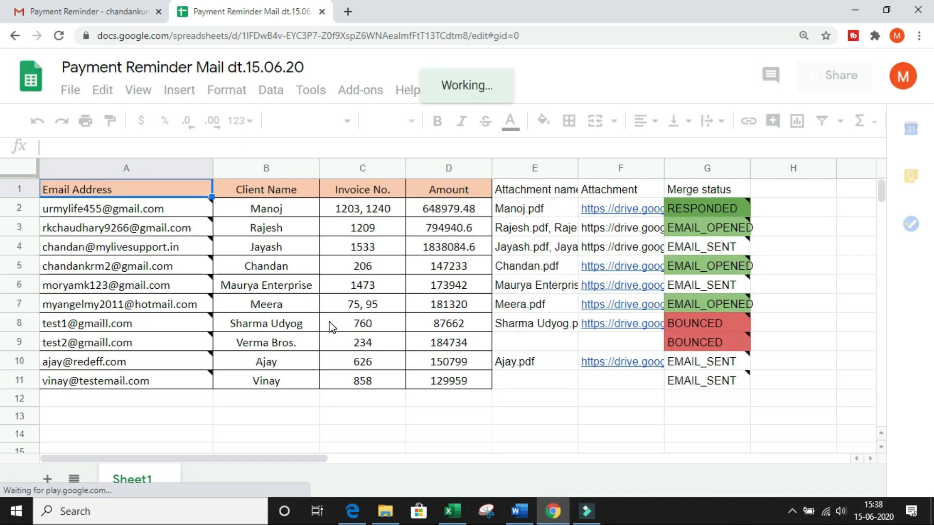
pyautogui.click(340, 323)
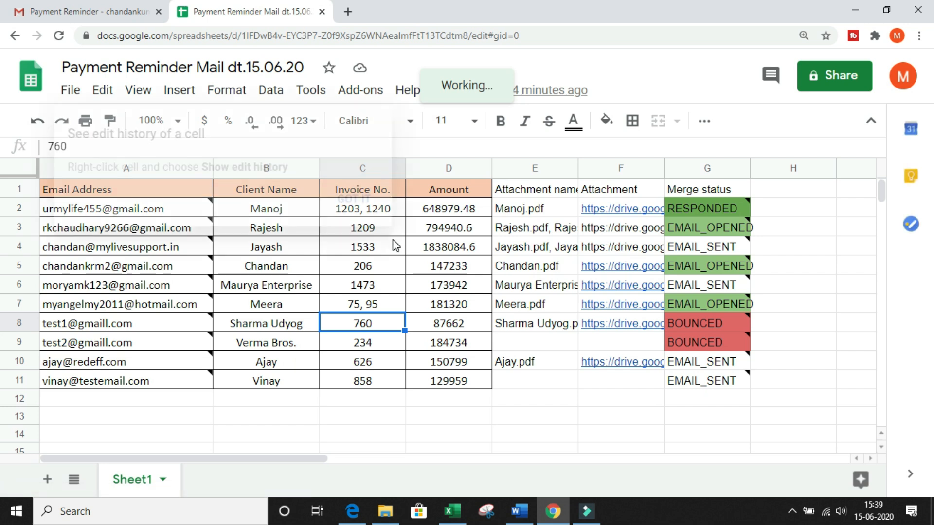
pyautogui.click(366, 199)
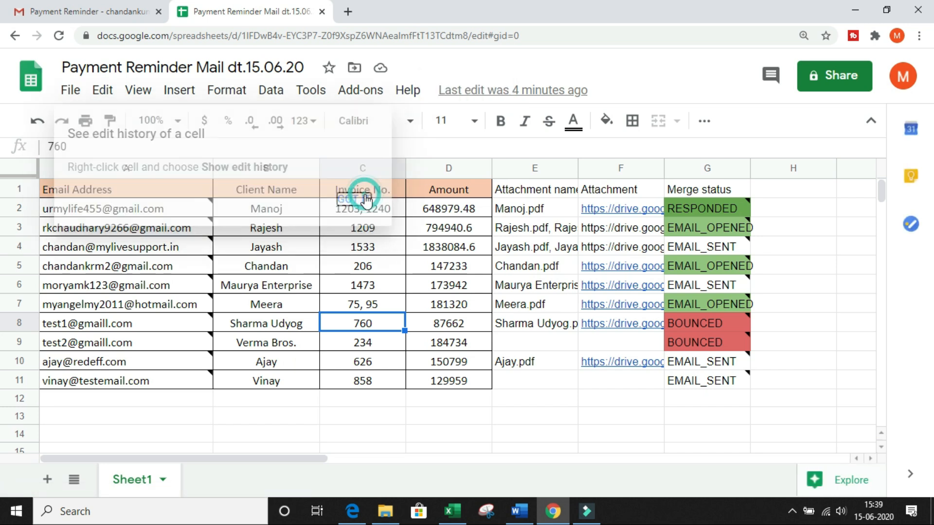
# Step: Open the Yet Another Mail Merge tracking report for the reopened spreadsheet
pyautogui.click(365, 92)
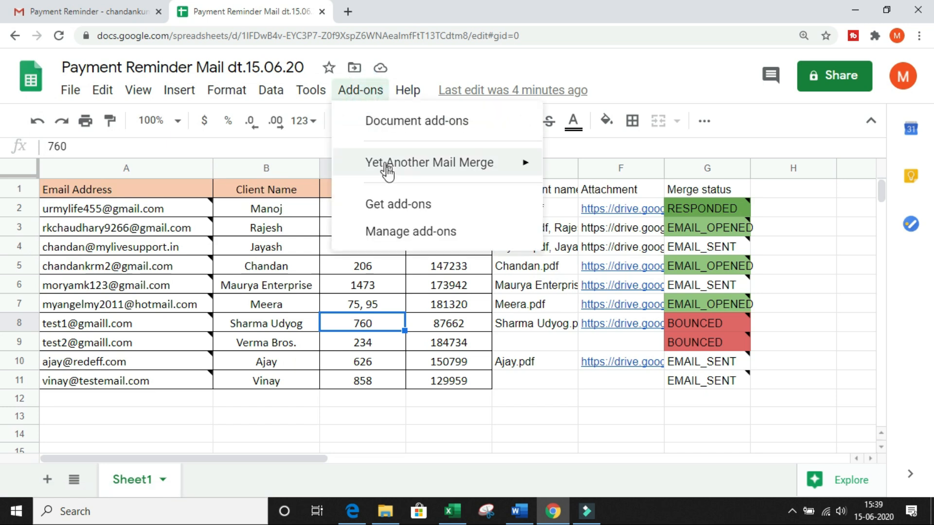
pyautogui.moveTo(389, 175)
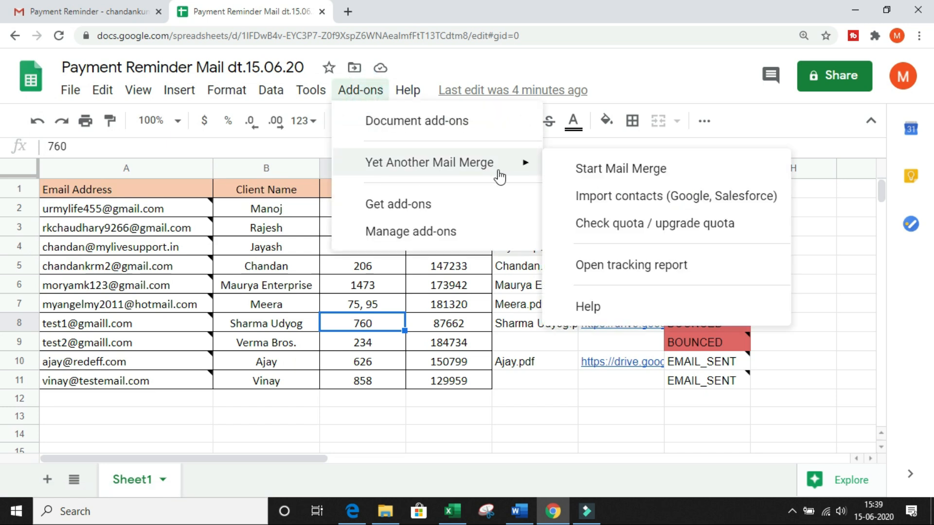
pyautogui.click(707, 269)
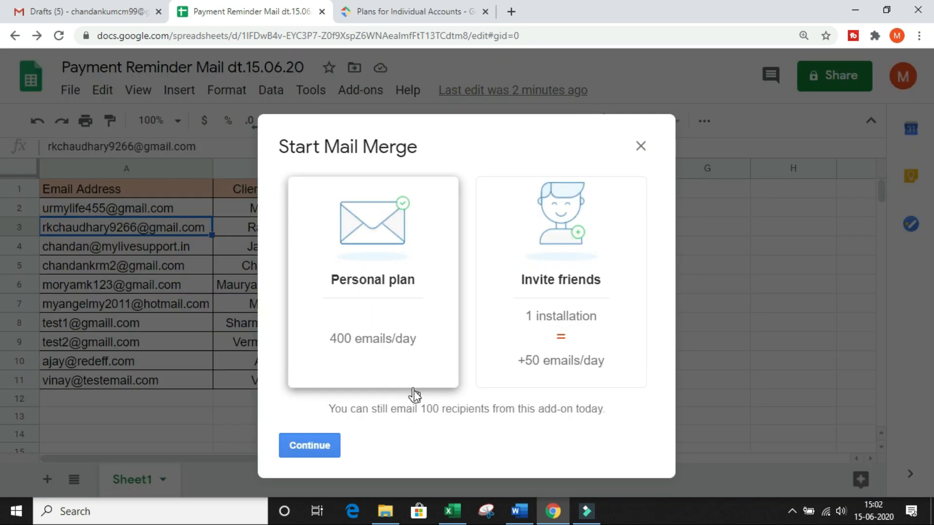
# Step: Read how many recipients can still be emailed today in the Start Mail Merge dialog
pyautogui.moveTo(328, 412); pyautogui.dragTo(615, 417)
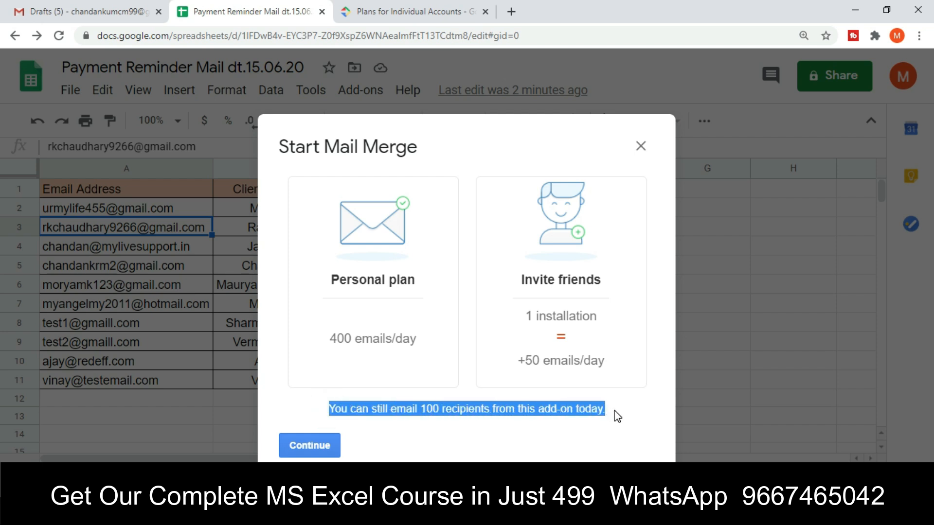
pyautogui.click(615, 412)
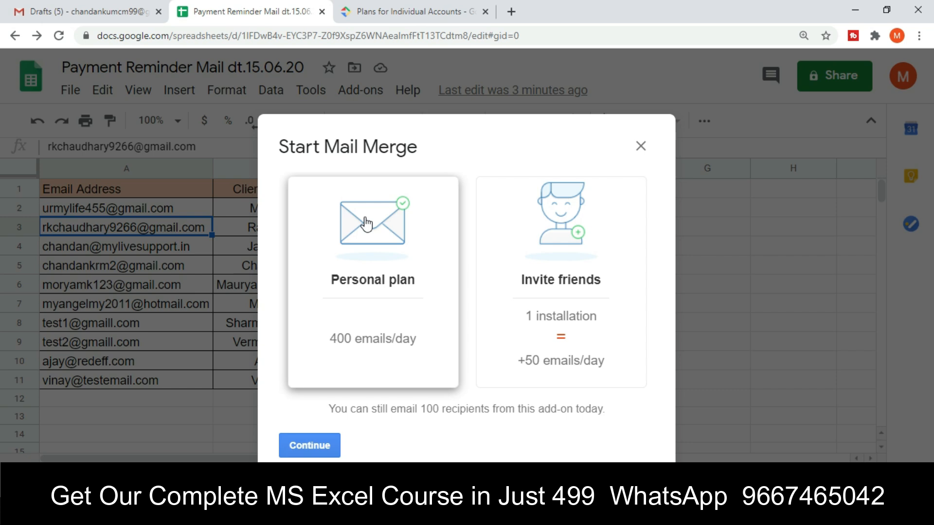
# Step: Compare the prices and daily recipient limits of the gmail.com Premium and G Suite individual plans, and close the plans page
pyautogui.click(413, 11)
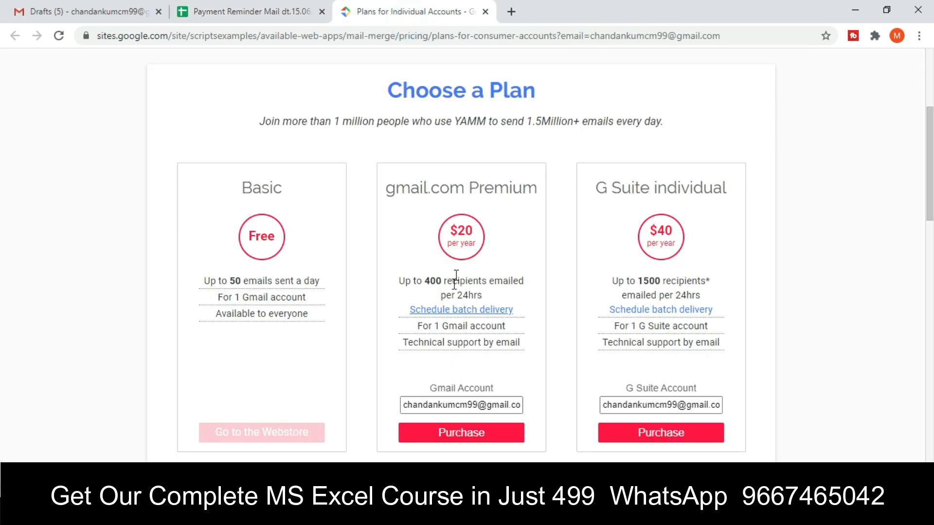
pyautogui.moveTo(448, 231); pyautogui.dragTo(477, 245)
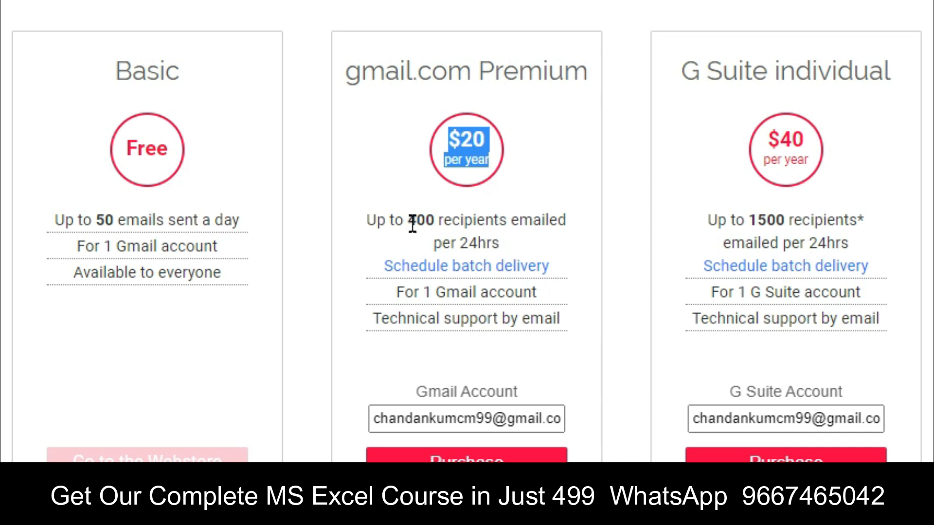
pyautogui.moveTo(409, 223); pyautogui.dragTo(361, 218)
pyautogui.click(512, 246)
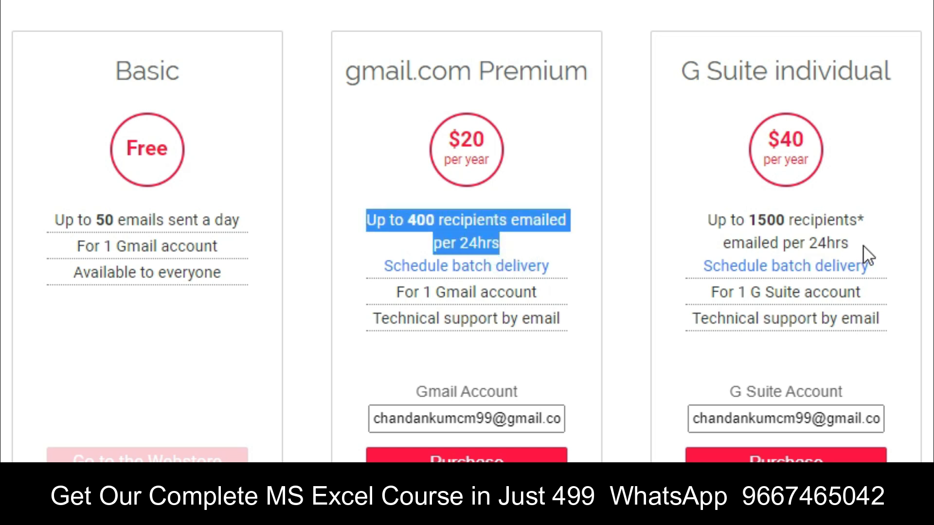
pyautogui.moveTo(865, 246); pyautogui.dragTo(707, 236)
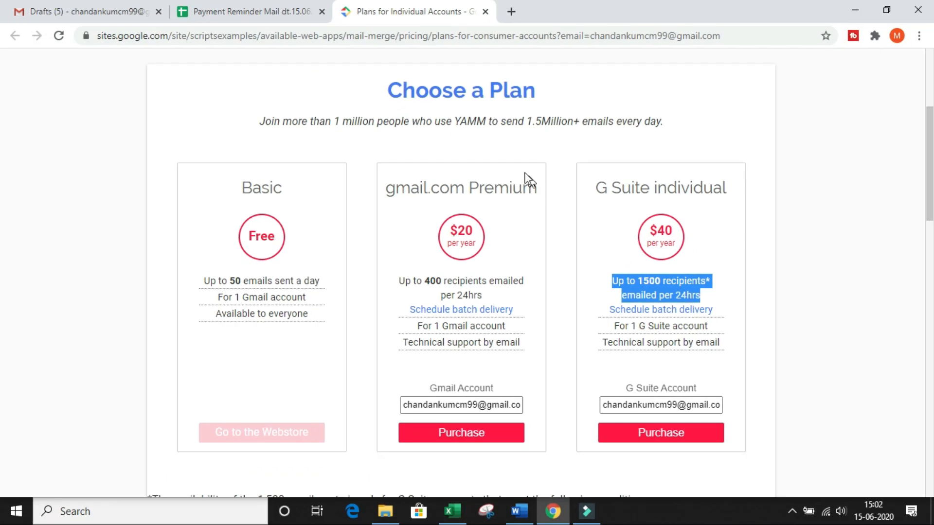
pyautogui.click(485, 11)
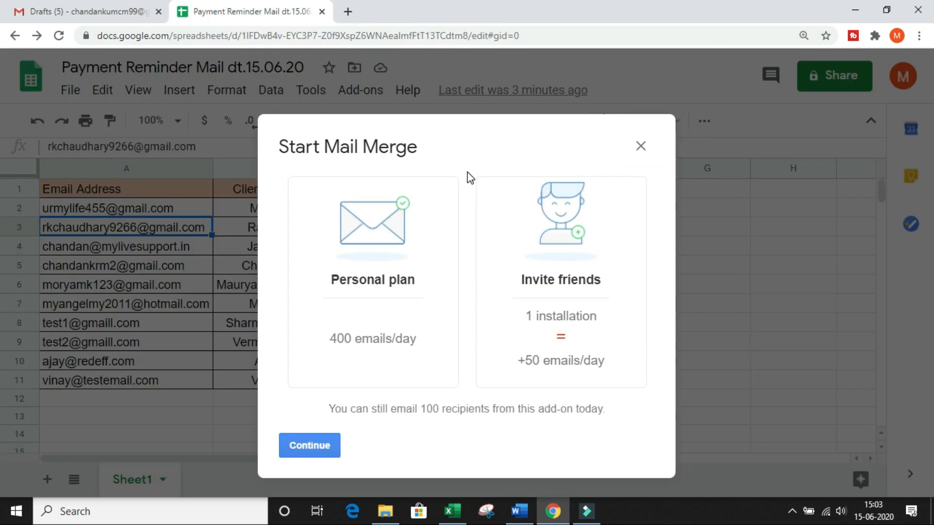